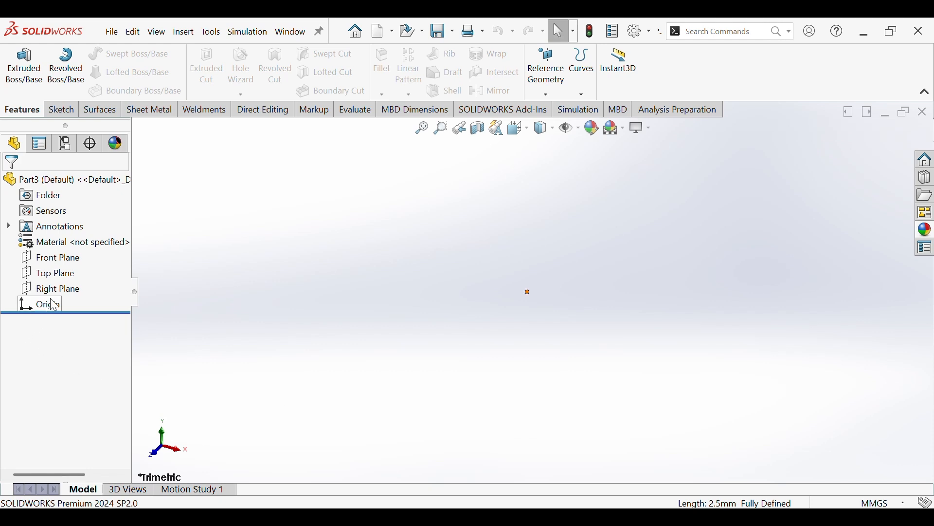
# - Start a sketch on the Top Plane and draw a corner rectangle from the origin, about 103 mm long
pyautogui.click(63, 273)
pyautogui.click(86, 257)
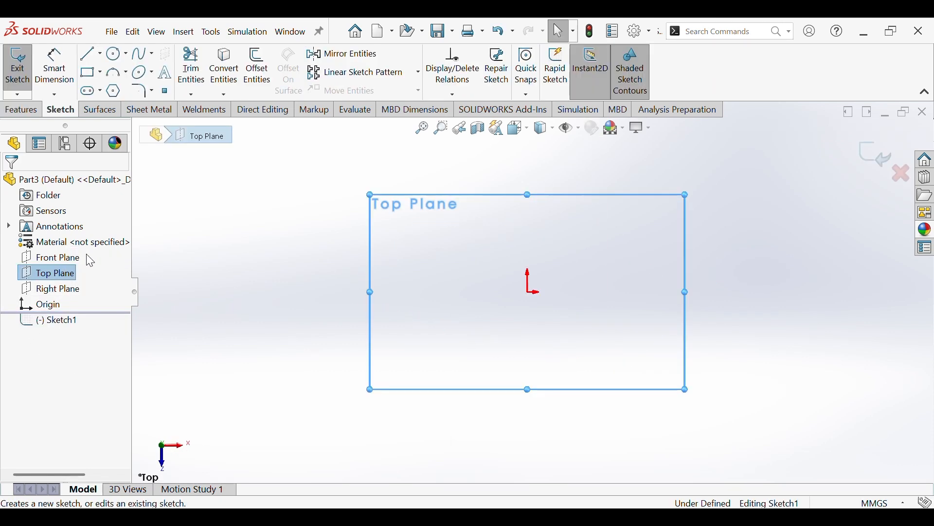
pyautogui.click(88, 78)
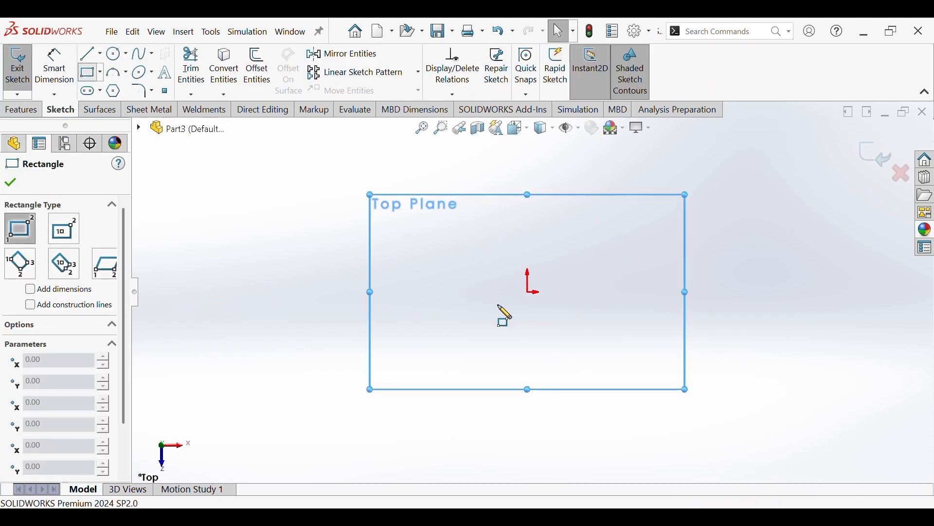
pyautogui.click(529, 292)
pyautogui.click(711, 244)
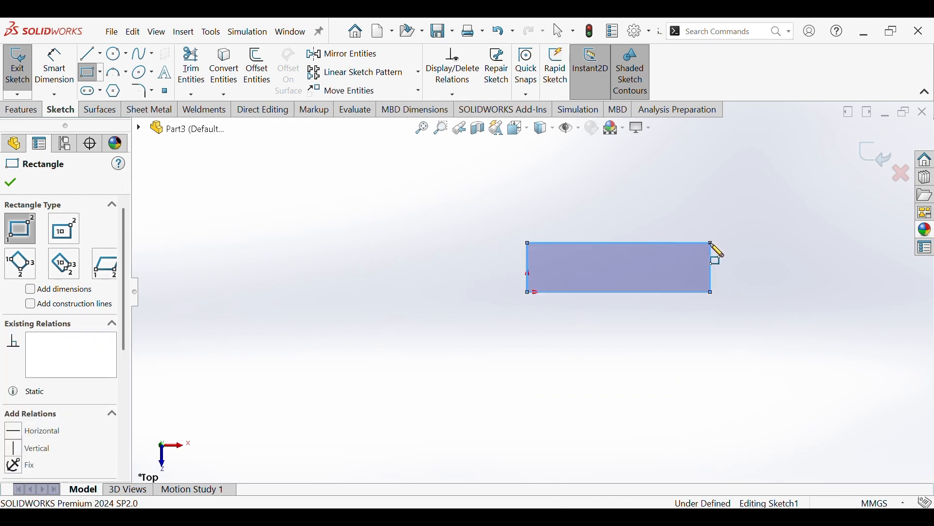
pyautogui.rightClick(714, 250)
pyautogui.click(730, 252)
pyautogui.keyDown('ctrl'); pyautogui.moveTo(637, 271); pyautogui.dragTo(542, 282, button='middle'); pyautogui.keyUp('ctrl')
# - Dimension the rectangle's lower horizontal edge and set its length to 30 mm
pyautogui.click(55, 69)
pyautogui.click(482, 307)
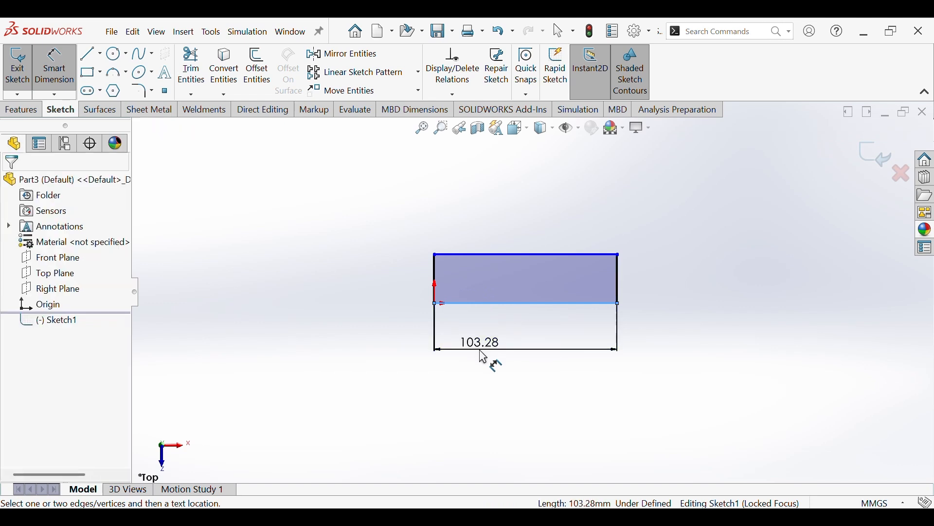
pyautogui.click(483, 359)
pyautogui.write('30')
pyautogui.press('Return')
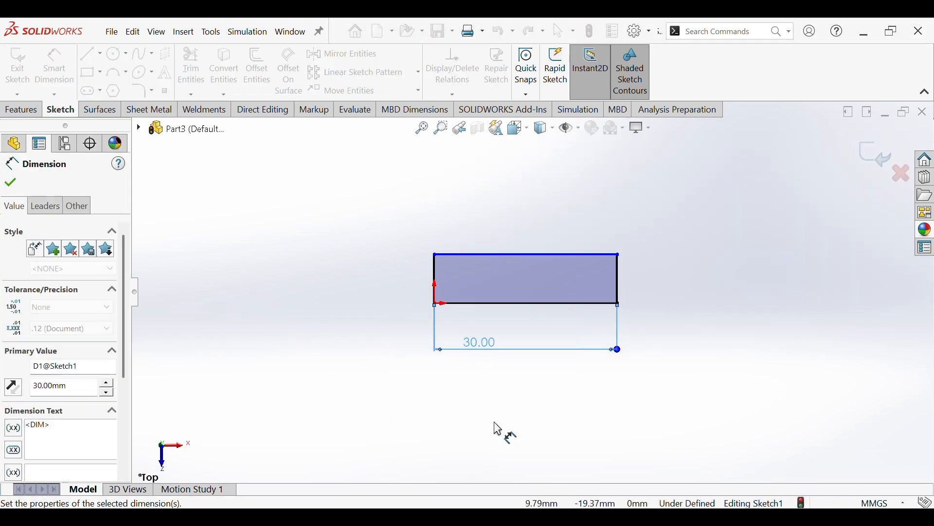
pyautogui.click(494, 421)
# - Dimension the rectangle's vertical edge at the origin and set its width to 12 mm
pyautogui.click(437, 275)
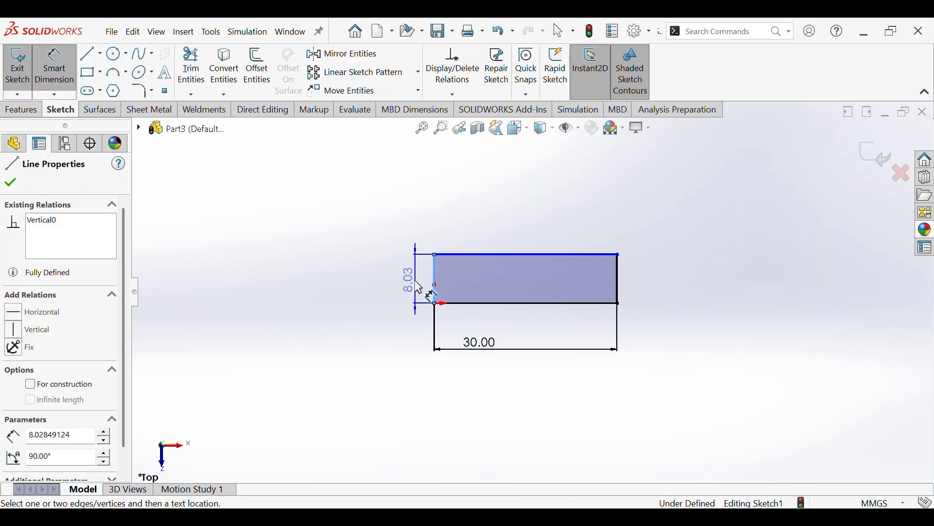
pyautogui.click(408, 279)
pyautogui.write('12')
pyautogui.press('Return')
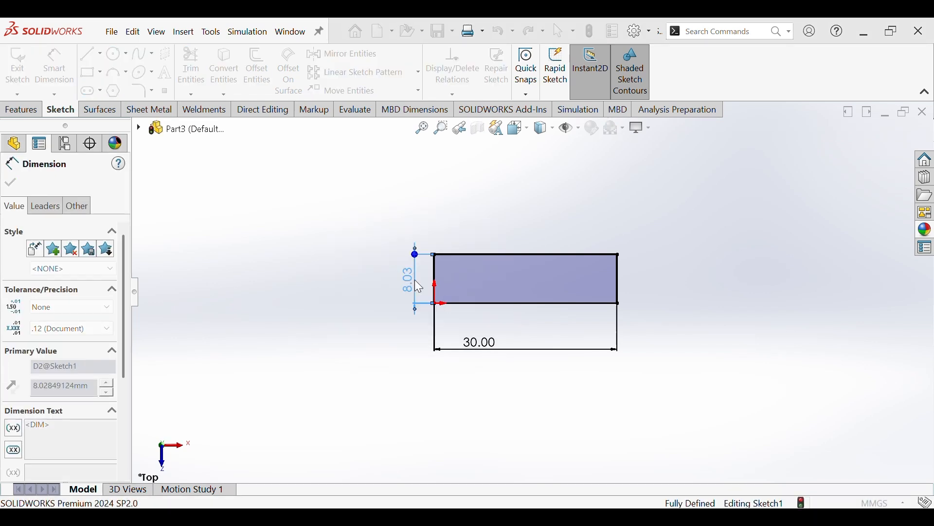
pyautogui.click(445, 428)
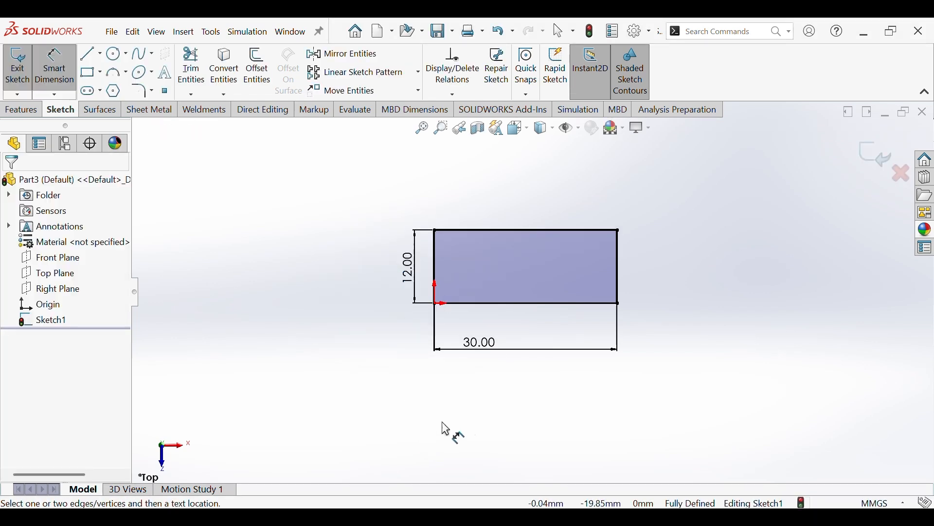
# - Set the rectangle's length dimension to 20 mm
pyautogui.doubleClick(477, 343)
pyautogui.write('20')
pyautogui.press('Return')
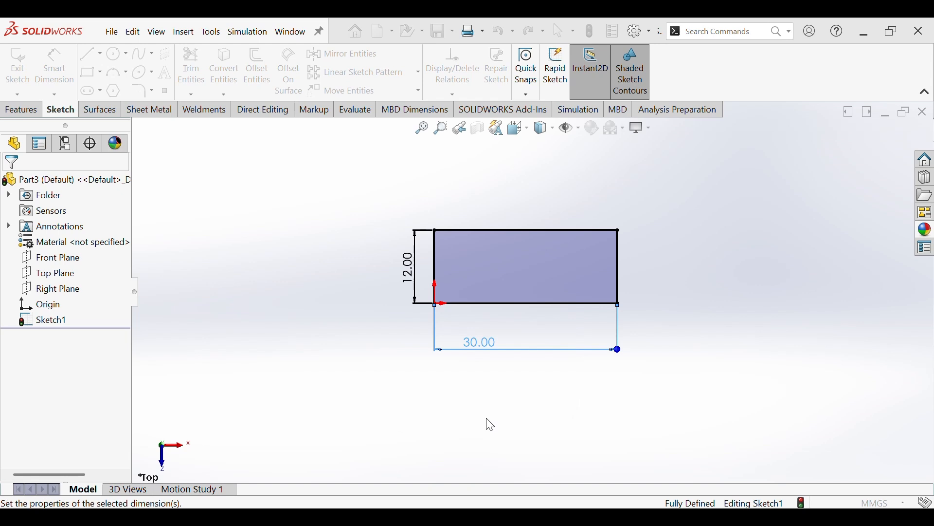
# - Sketch a circle centred on the midpoint of the rectangle's edge at the origin, with its radius reaching that edge's upper corner
pyautogui.click(116, 54)
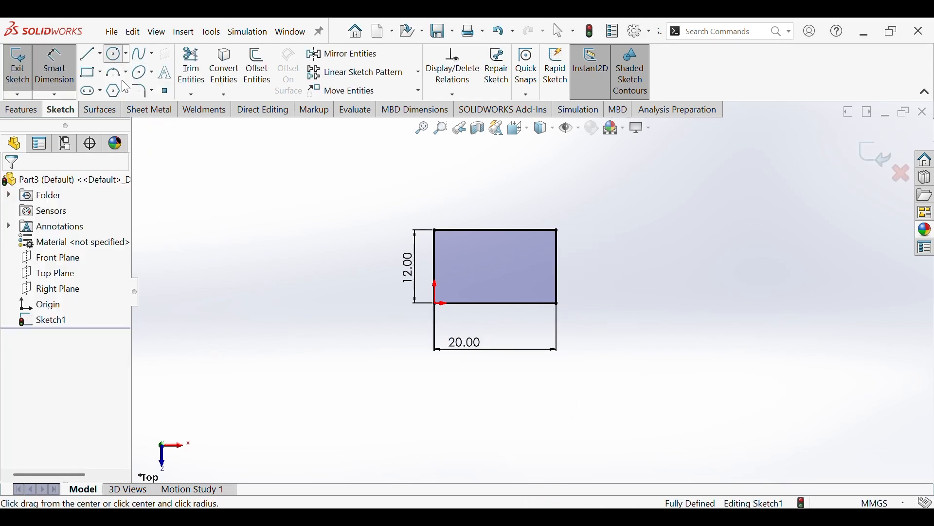
pyautogui.click(434, 266)
pyautogui.click(436, 231)
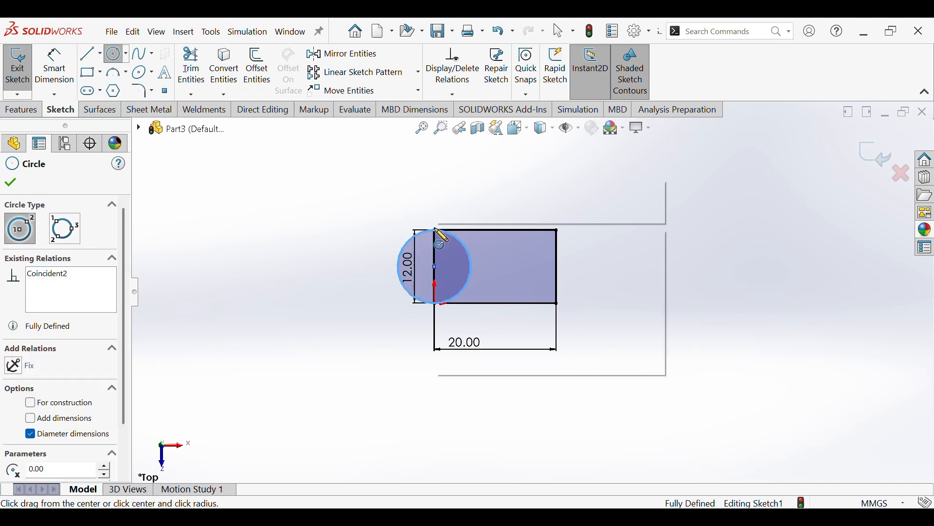
pyautogui.press('Escape')
# - Trim away the rectangle edge crossing the circle and the inner half of the circle, leaving a round-ended profile
pyautogui.click(200, 87)
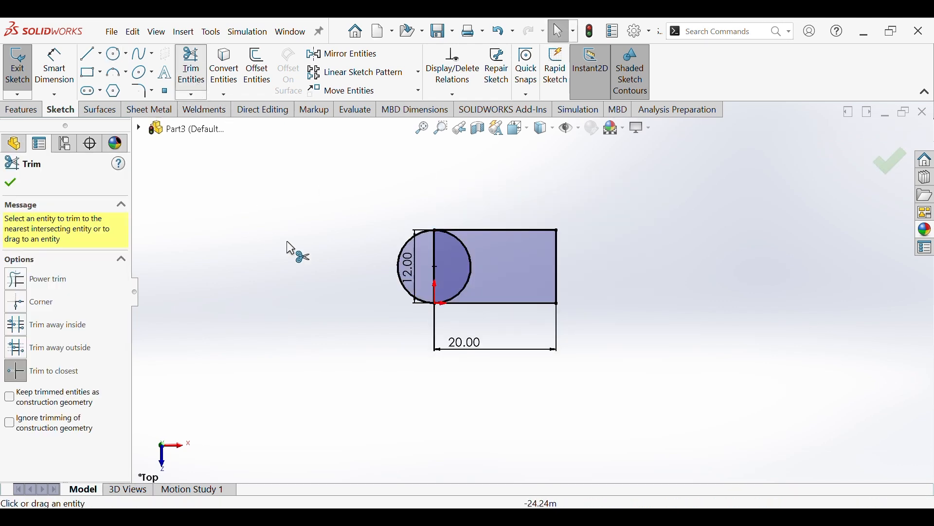
pyautogui.click(437, 277)
pyautogui.click(500, 284)
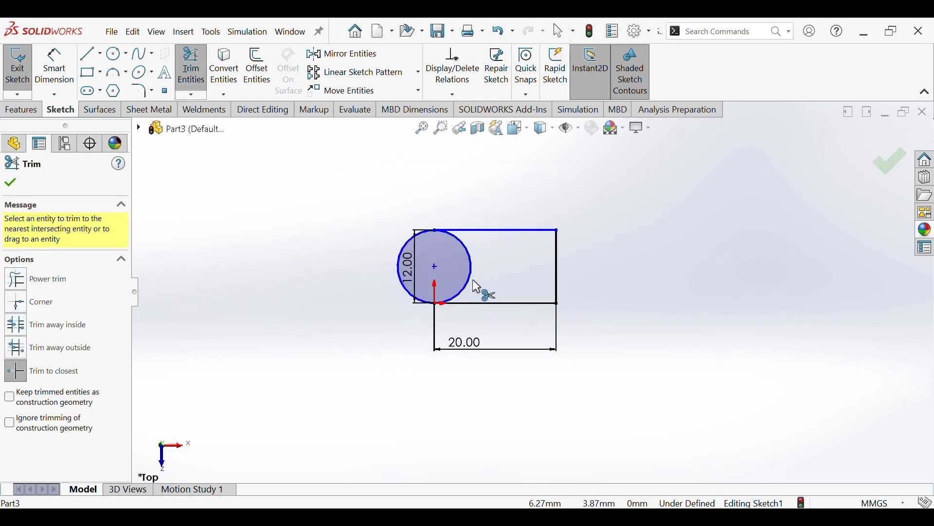
pyautogui.click(471, 278)
pyautogui.rightClick(470, 277)
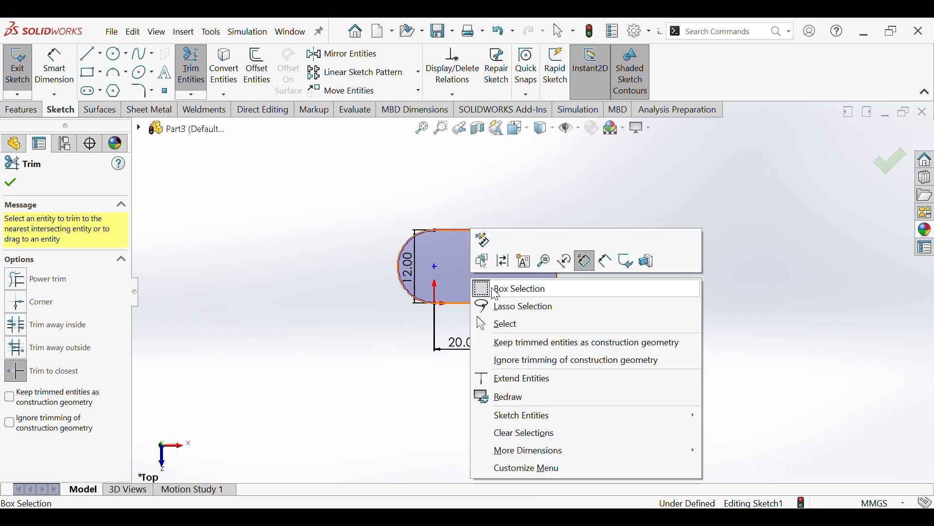
pyautogui.click(499, 326)
# - Add a vertical relation between the origin point, the arc's centre and the arc's upper endpoint
pyautogui.click(435, 305)
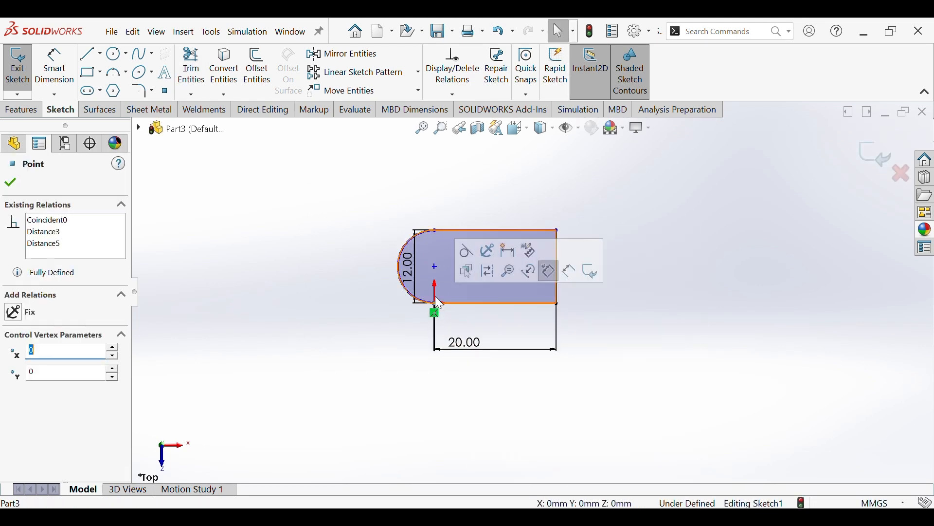
pyautogui.keyDown('ctrl'); pyautogui.click(435, 266); pyautogui.keyUp('ctrl')
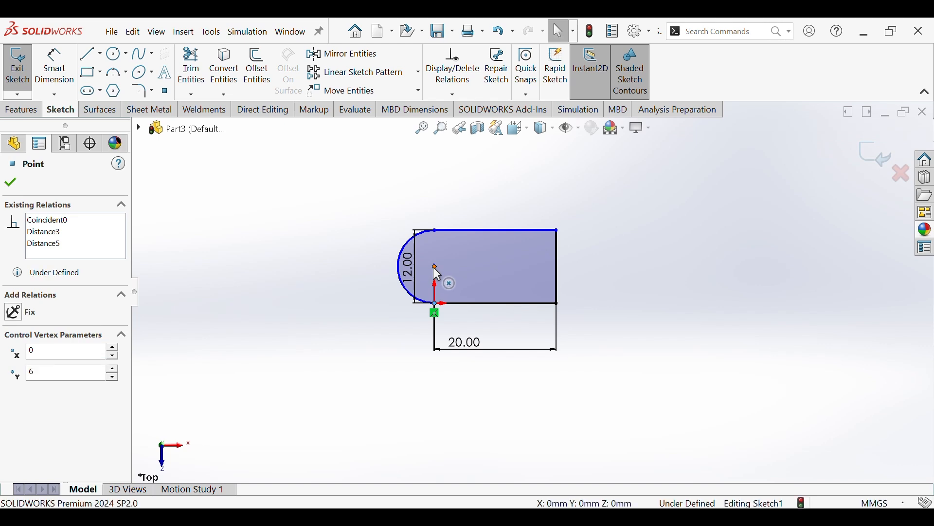
pyautogui.keyDown('ctrl'); pyautogui.click(436, 231); pyautogui.keyUp('ctrl')
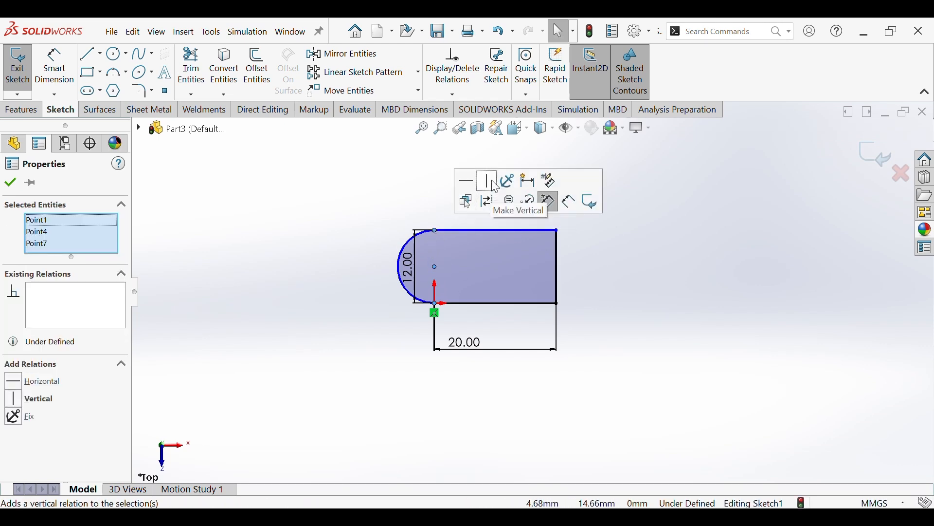
pyautogui.click(495, 187)
pyautogui.click(616, 282)
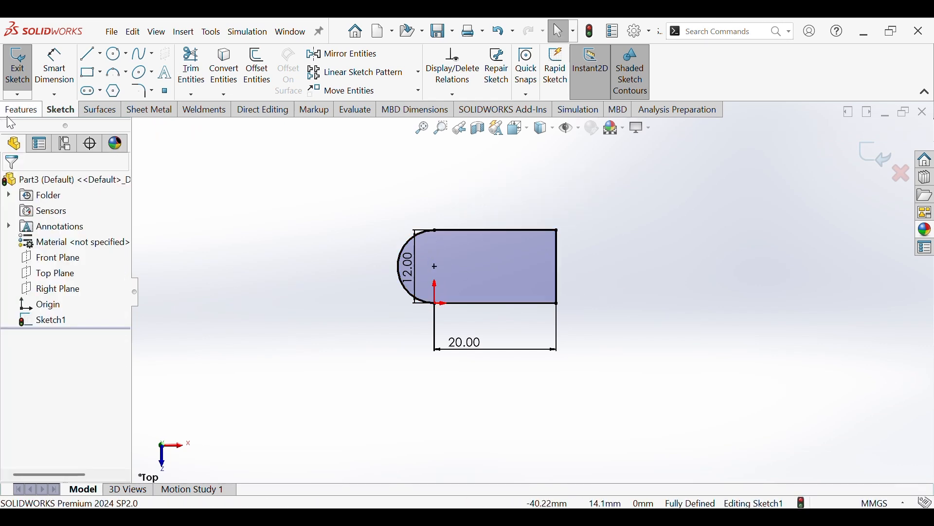
# - Extrude the round-ended profile as a boss with the Mid Plane end condition and a 5 mm depth
pyautogui.click(22, 110)
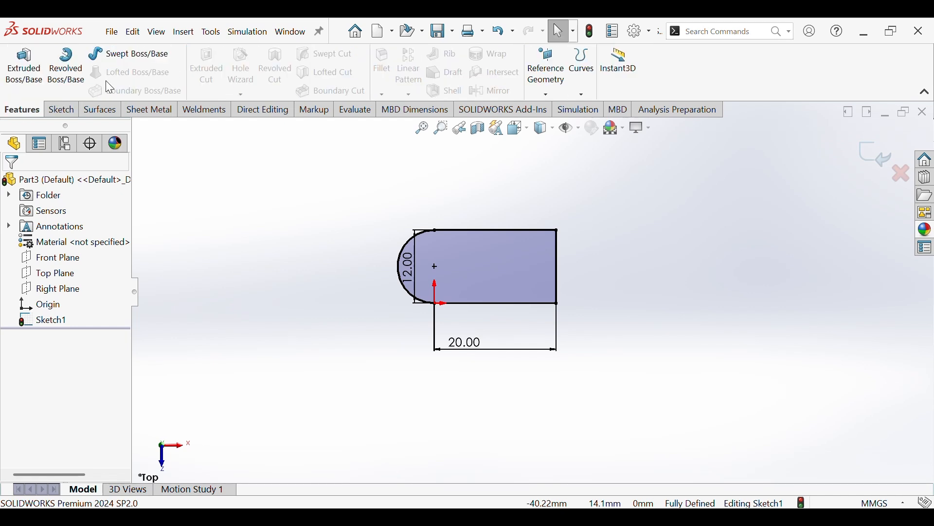
pyautogui.click(23, 68)
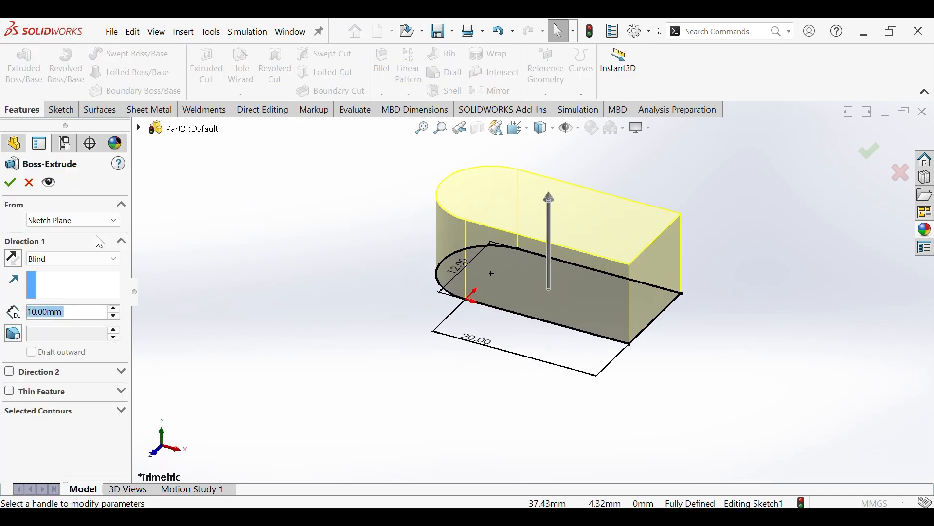
pyautogui.click(70, 258)
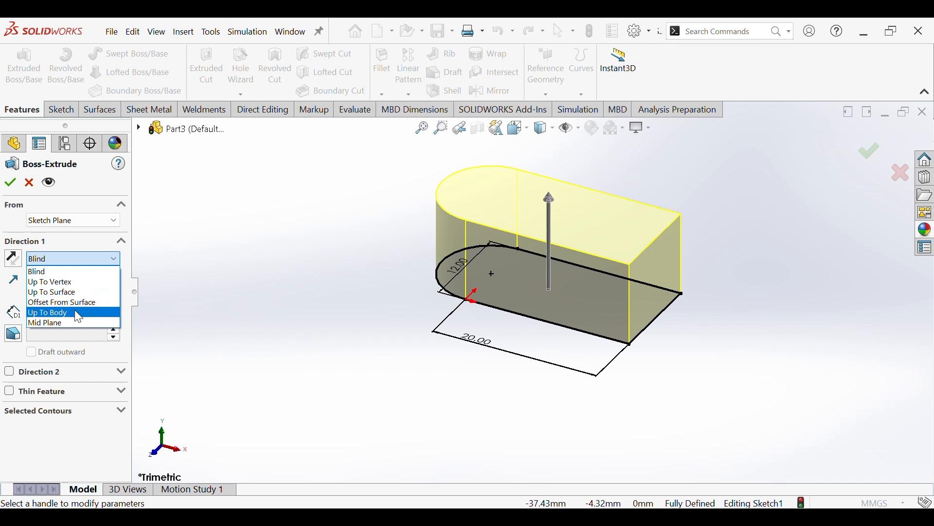
pyautogui.click(76, 323)
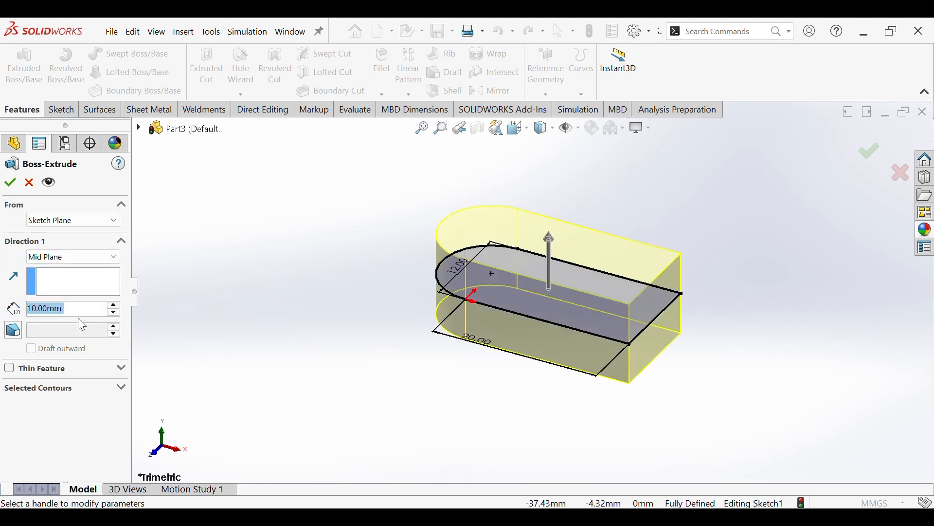
pyautogui.write('5')
pyautogui.press('Return')
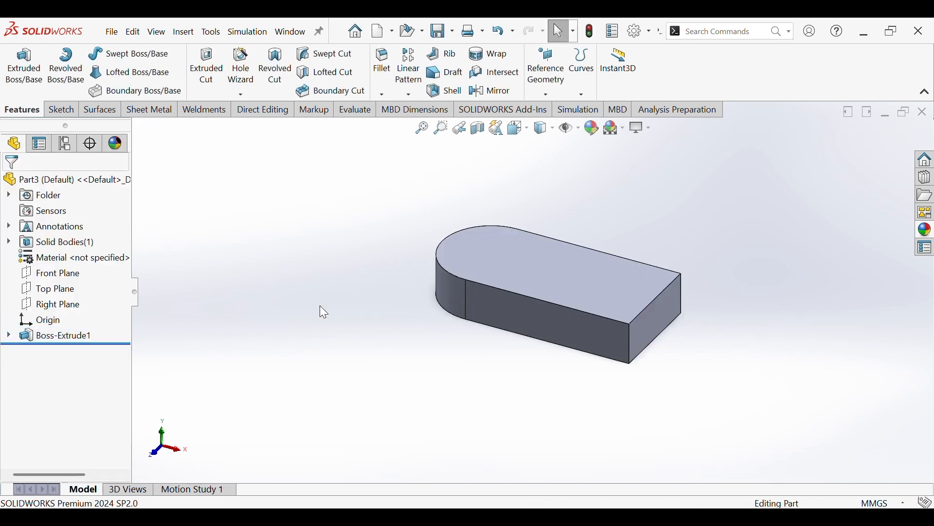
# - Start a sketch on the body's flat end face and draw a corner rectangle inside it, about 9.8 mm by 1.8 mm
pyautogui.hotkey('ctrl', '7')
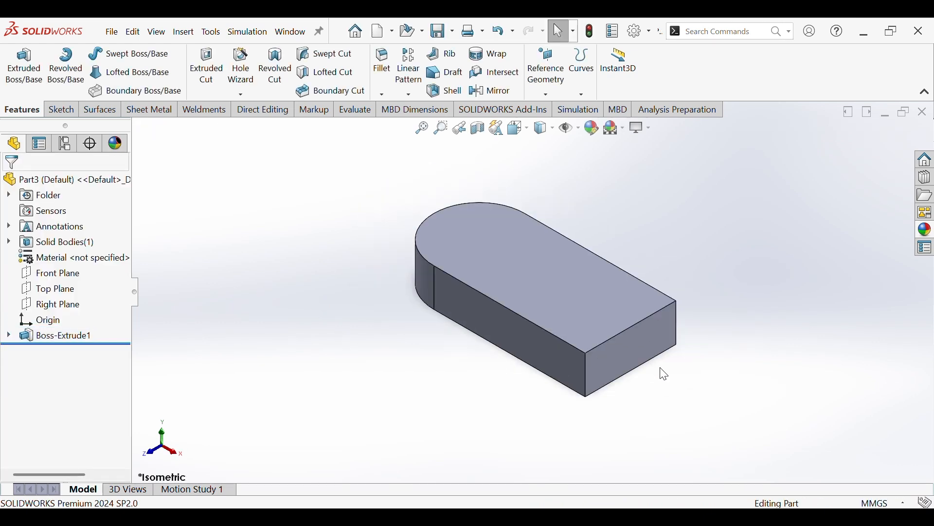
pyautogui.click(629, 356)
pyautogui.click(680, 327)
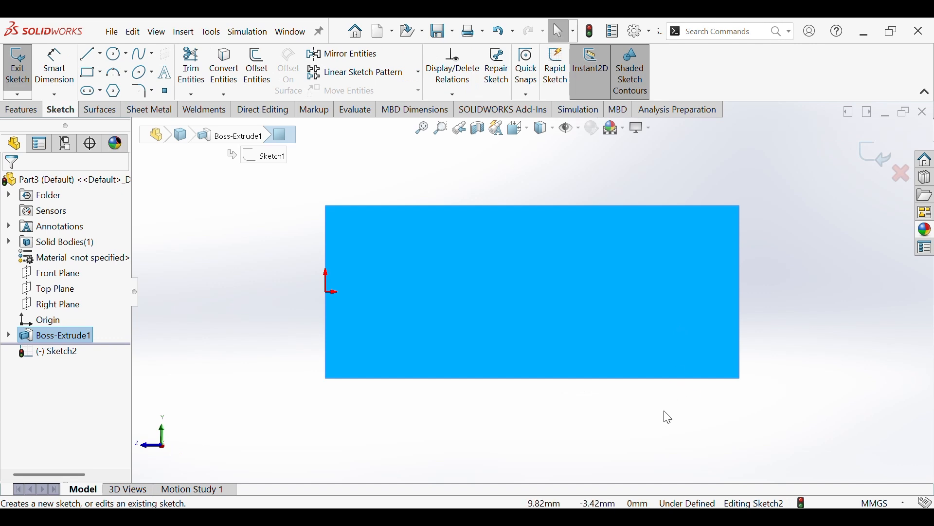
pyautogui.click(91, 73)
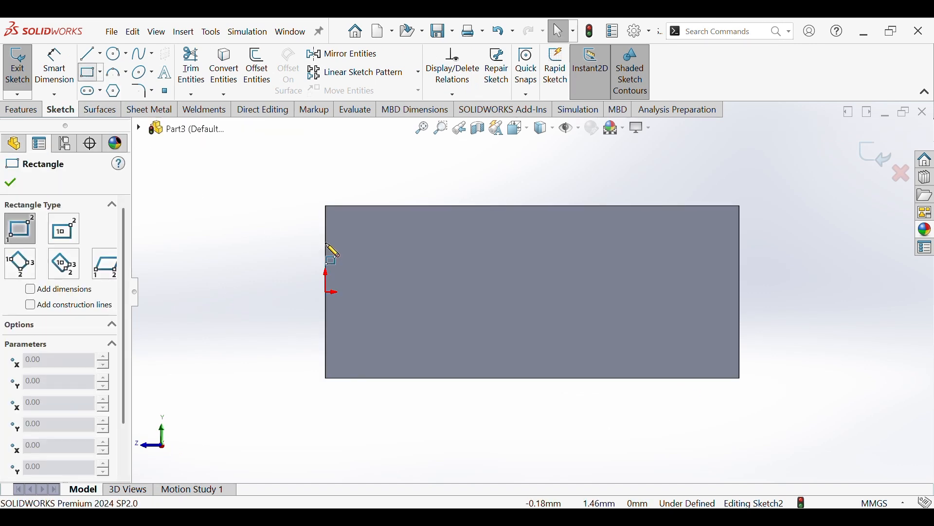
pyautogui.click(365, 255)
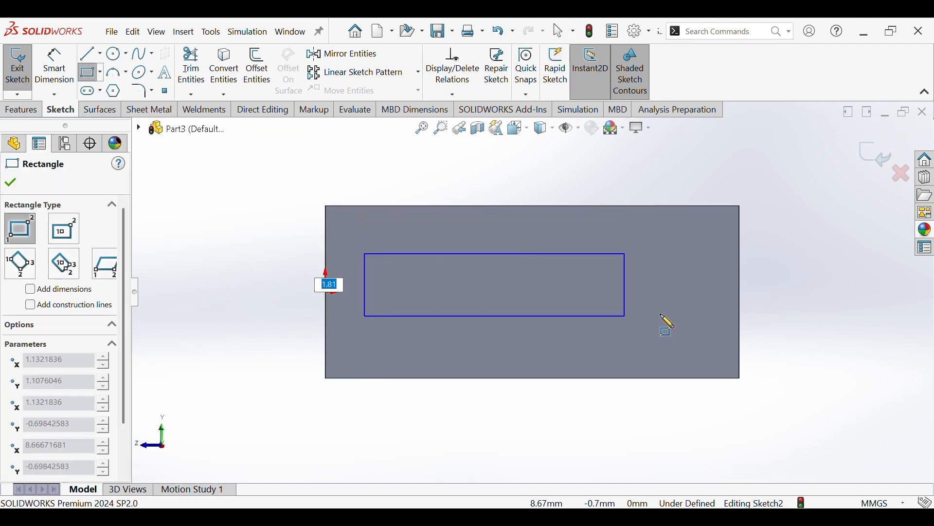
pyautogui.click(703, 316)
pyautogui.rightClick(707, 324)
pyautogui.click(712, 325)
pyautogui.click(703, 298)
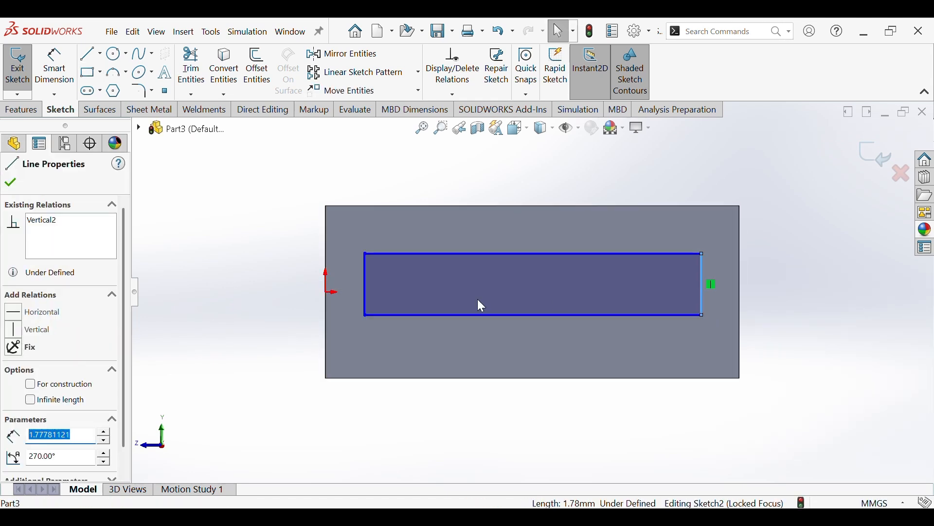
pyautogui.click(292, 259)
pyautogui.click(61, 77)
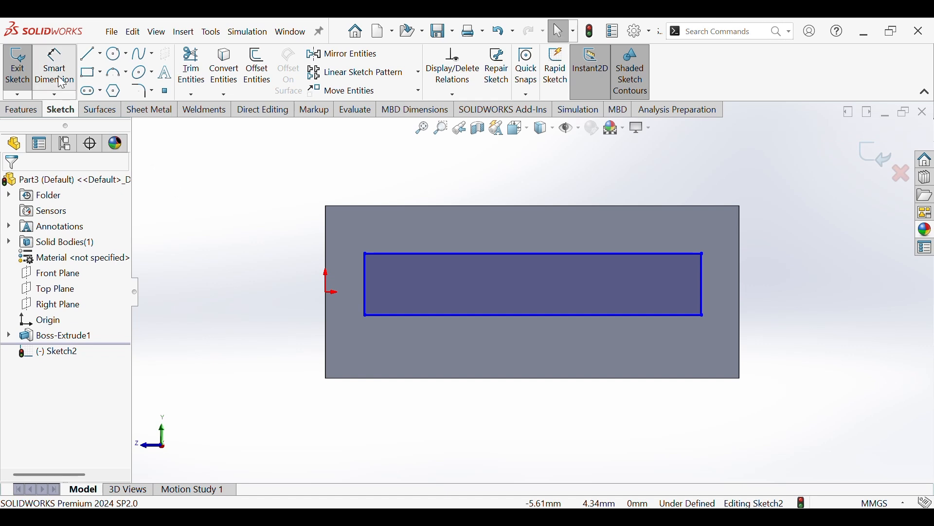
pyautogui.click(374, 254)
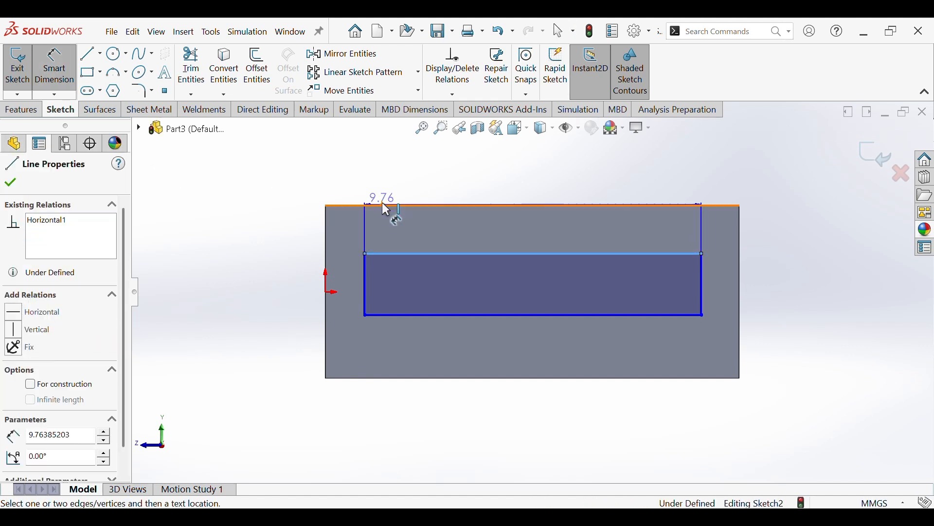
pyautogui.click(383, 210)
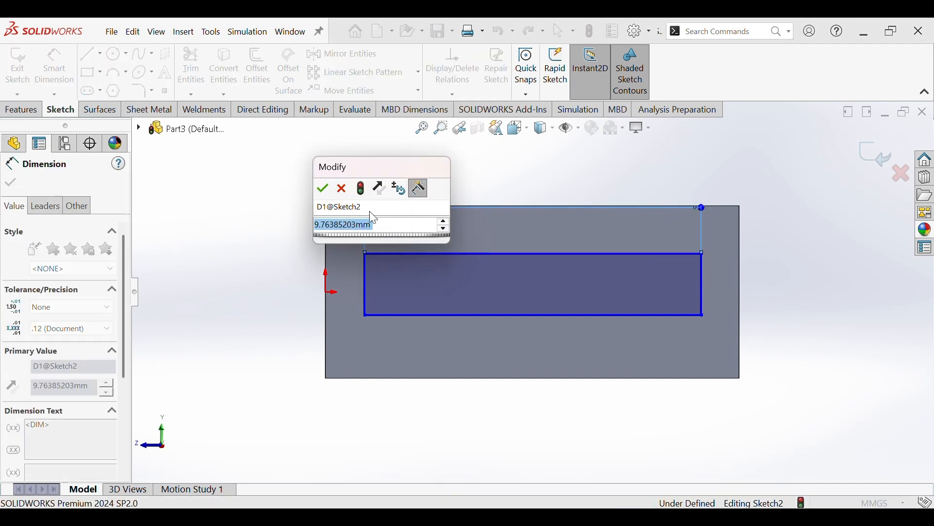
pyautogui.click(324, 188)
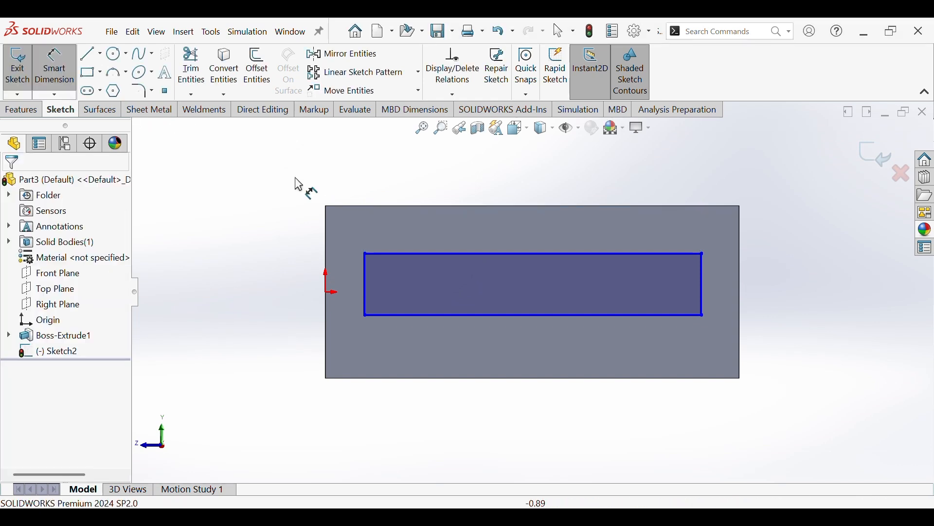
# - Dimension the distance from the end face's upper edge to the rectangle's upper edge as 1 mm
pyautogui.click(373, 205)
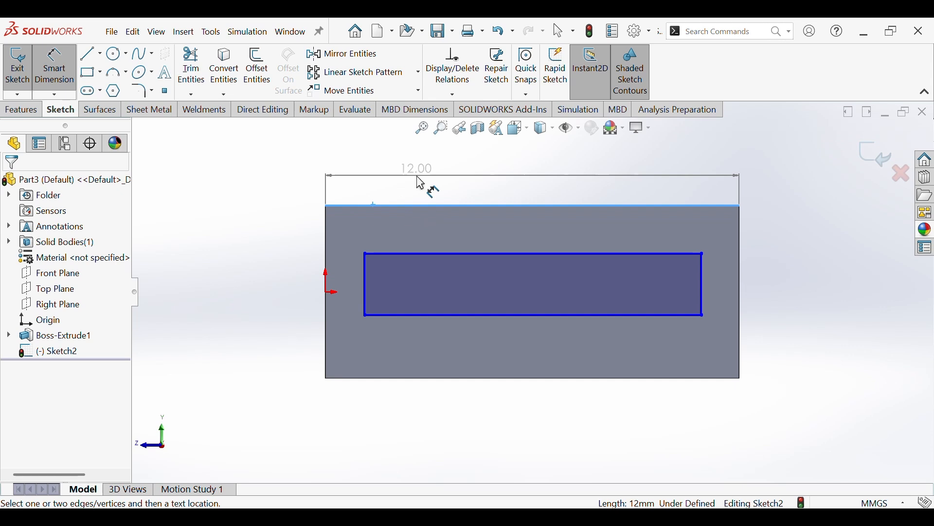
pyautogui.click(439, 251)
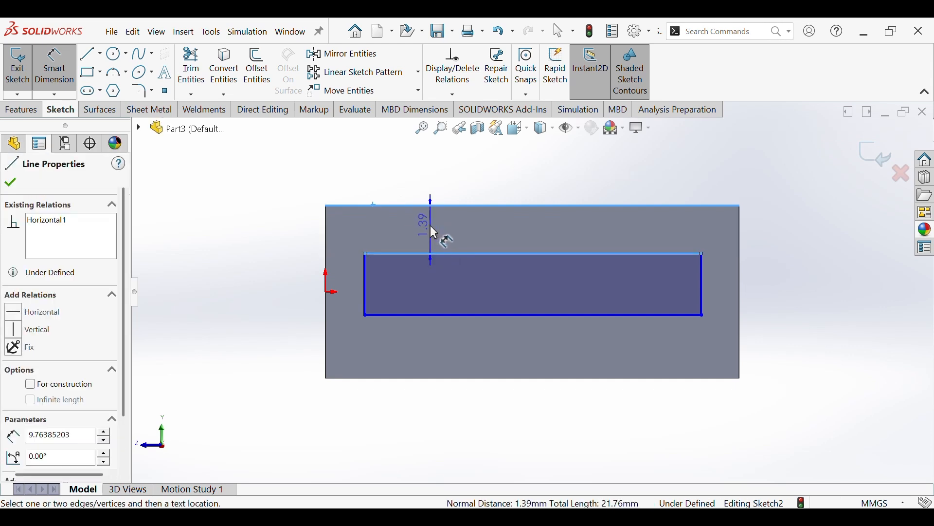
pyautogui.click(436, 231)
pyautogui.write('1')
pyautogui.press('Return')
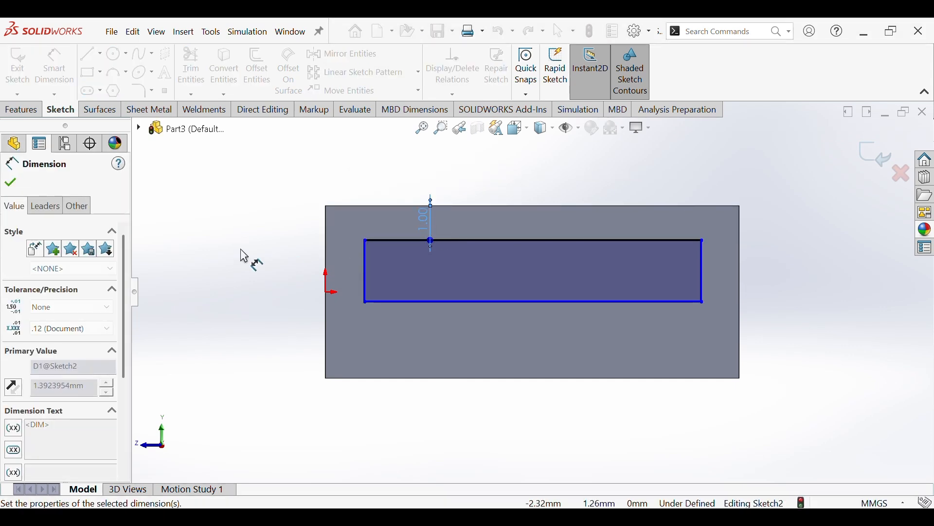
# - Dimension the distance from the rectangle's lower edge to the end face's lower edge as 1 mm
pyautogui.click(273, 323)
pyautogui.moveTo(400, 305); pyautogui.dragTo(395, 379)
pyautogui.click(394, 379)
pyautogui.click(401, 354)
pyautogui.write('1')
pyautogui.press('Return')
pyautogui.click(233, 338)
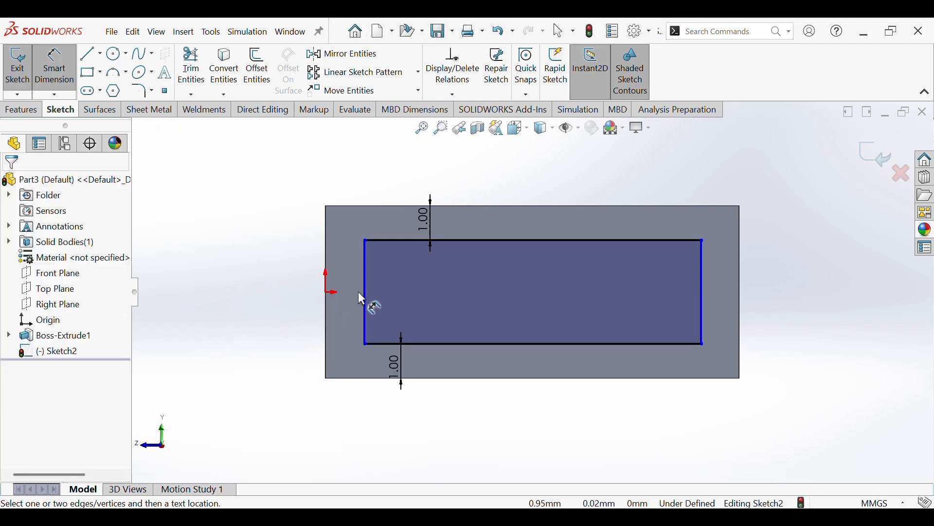
# - Dimension the gap between the rectangle's left side and the end face's left edge as 1 mm
pyautogui.moveTo(363, 288); pyautogui.dragTo(332, 308)
pyautogui.click(326, 302)
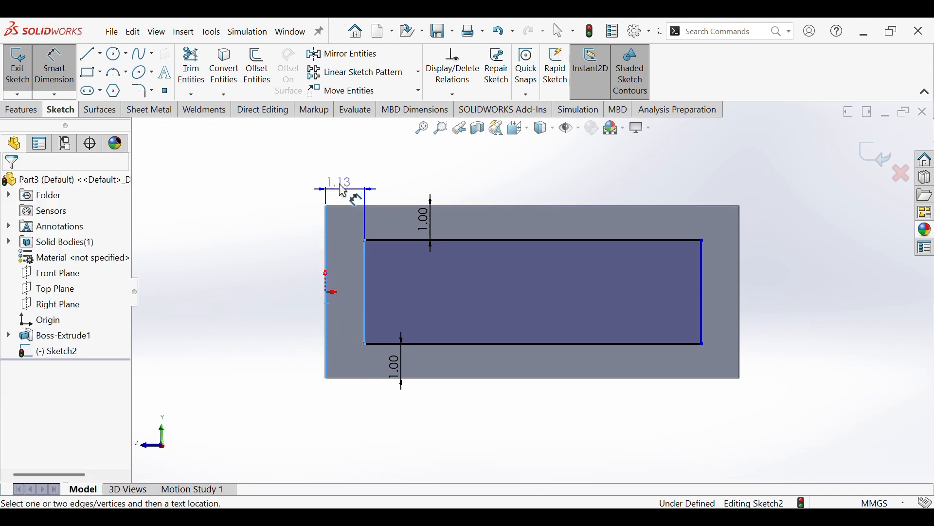
pyautogui.click(341, 180)
pyautogui.write('1')
pyautogui.press('Return')
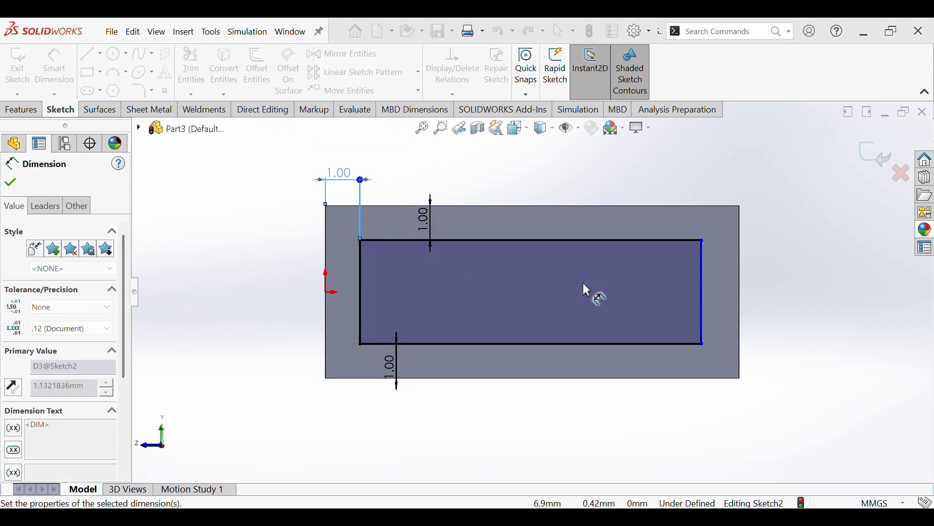
# - Dimension the gap between the rectangle's right side and the end face's right edge as 1 mm
pyautogui.click(755, 310)
pyautogui.click(704, 291)
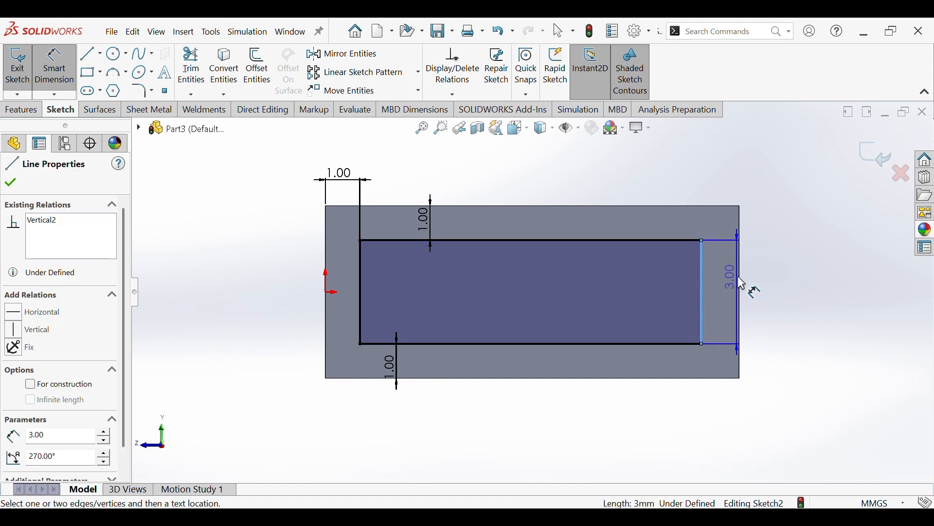
pyautogui.click(741, 282)
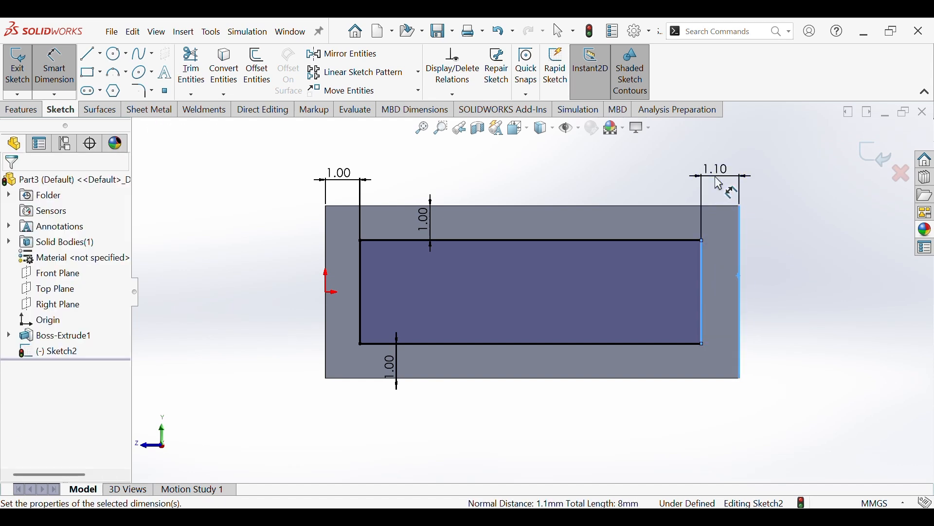
pyautogui.click(719, 184)
pyautogui.write('1')
pyautogui.press('Return')
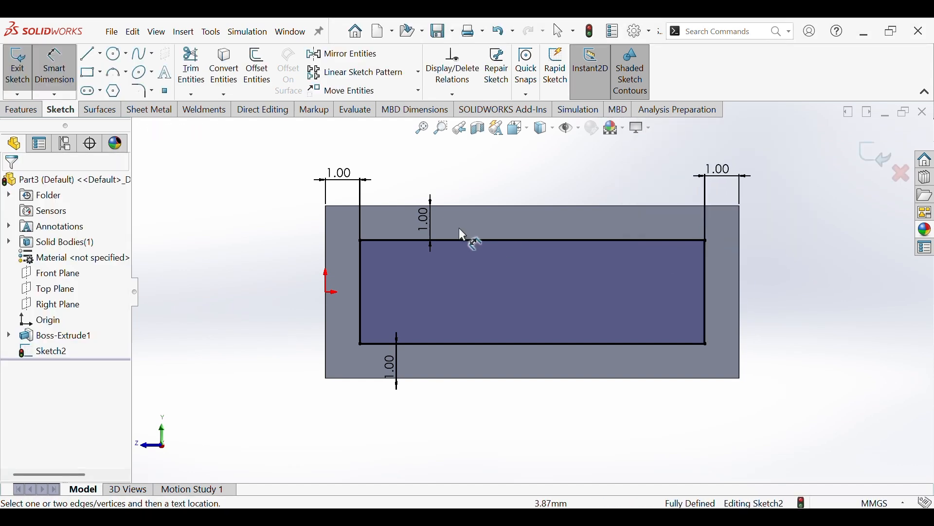
# - Set the distance between the rectangle's upper edge and the end face's upper edge to 1.5 mm
pyautogui.doubleClick(424, 220)
pyautogui.write('1.5')
pyautogui.press('Return')
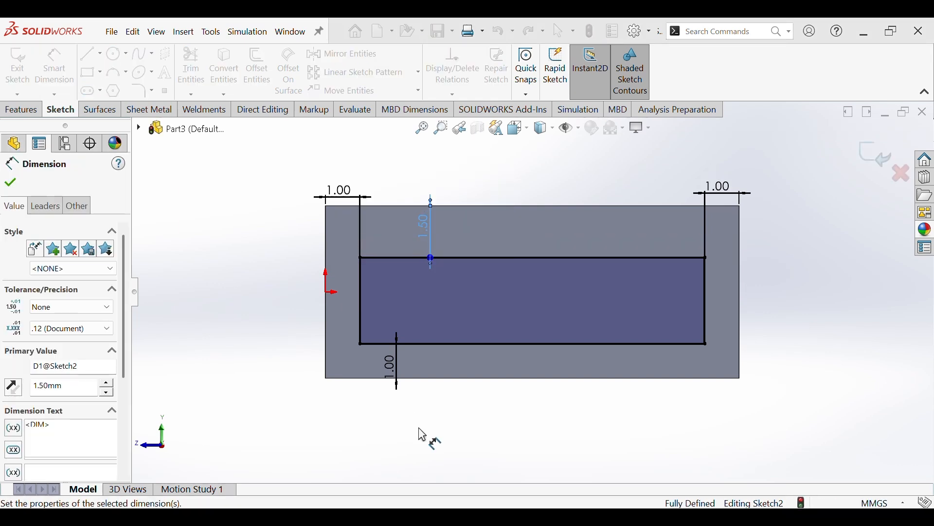
pyautogui.click(422, 435)
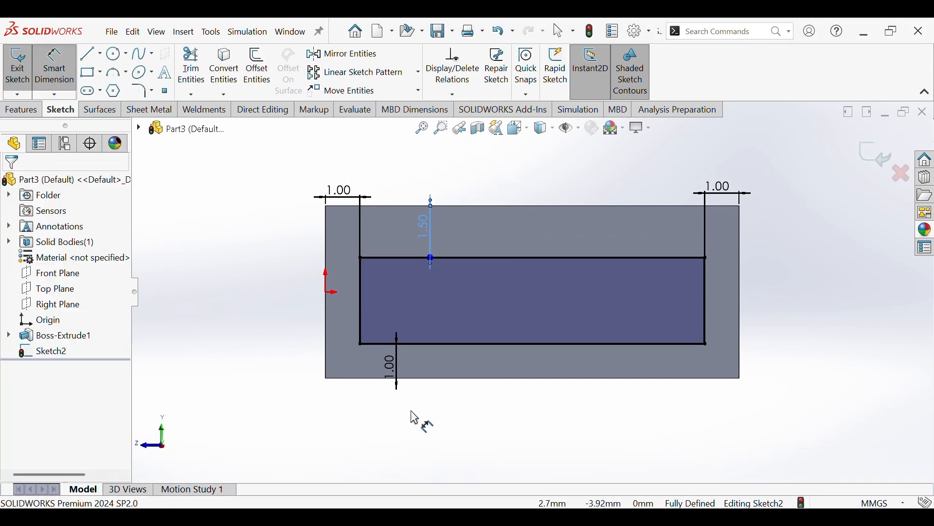
# - Set the rectangle's distances from the end face's lower and upper edges to 1.3 mm each
pyautogui.click(398, 386)
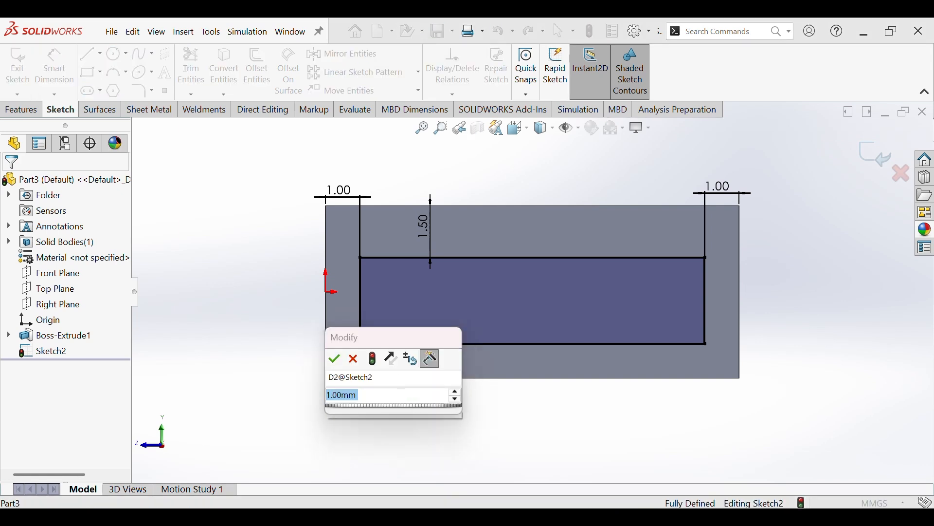
pyautogui.write('1.3')
pyautogui.press('Return')
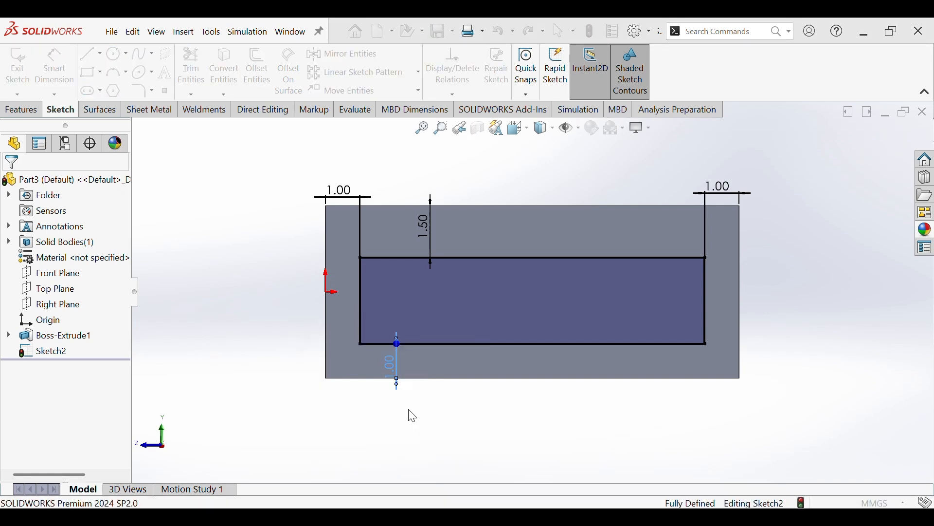
pyautogui.click(458, 453)
pyautogui.doubleClick(428, 222)
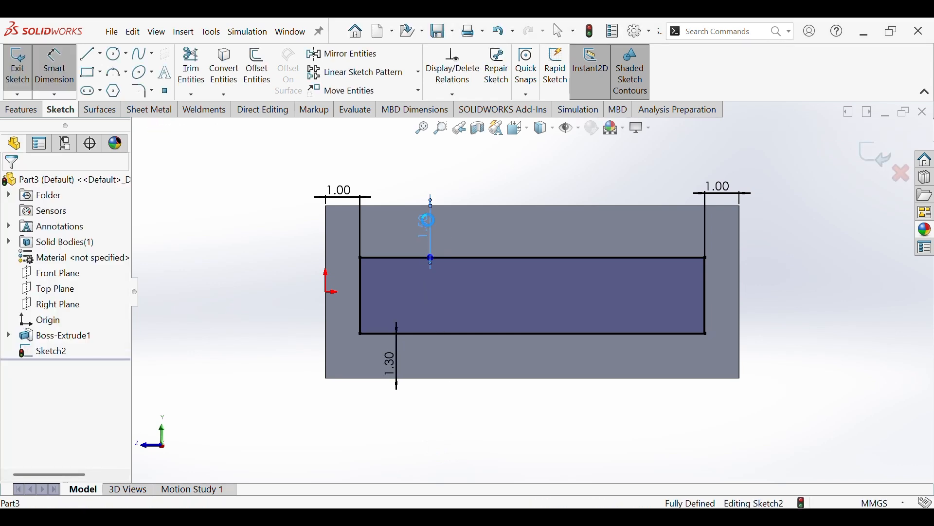
pyautogui.write('1.3')
pyautogui.press('Return')
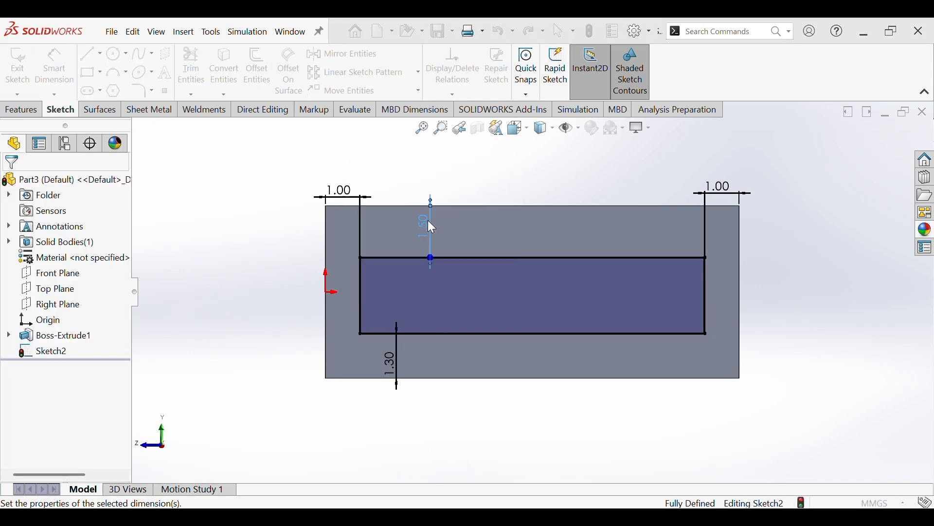
pyautogui.click(826, 283)
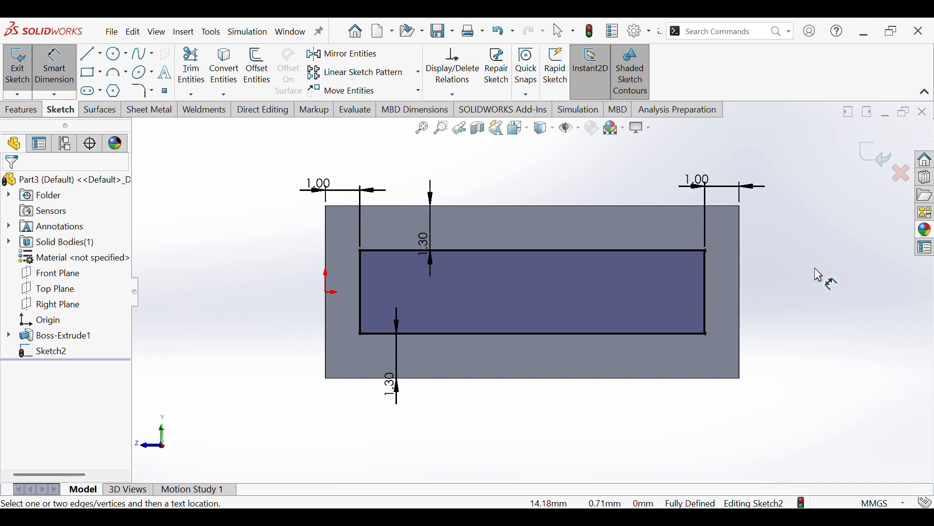
# - Finish the rectangle sketch and extrude it outward from the end face as a Blind boss with a 7 mm depth
pyautogui.hotkey('ctrl', '7')
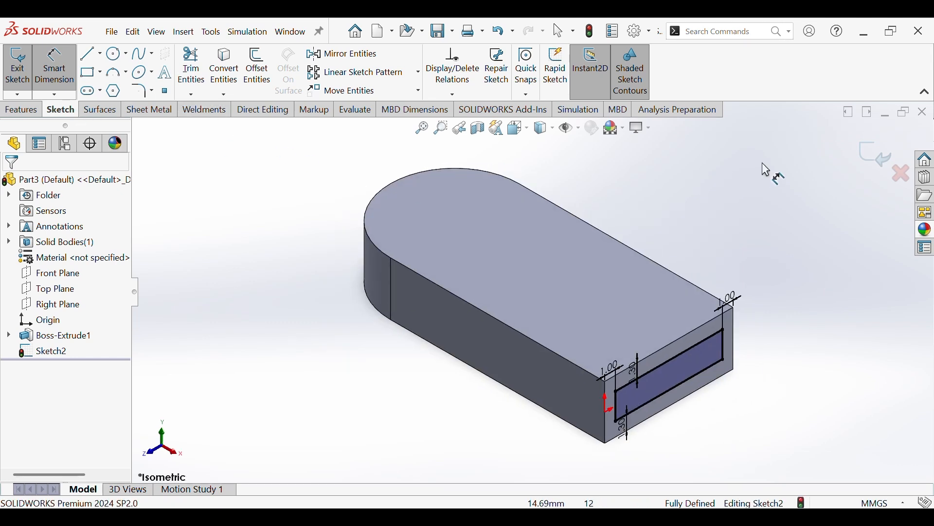
pyautogui.click(872, 158)
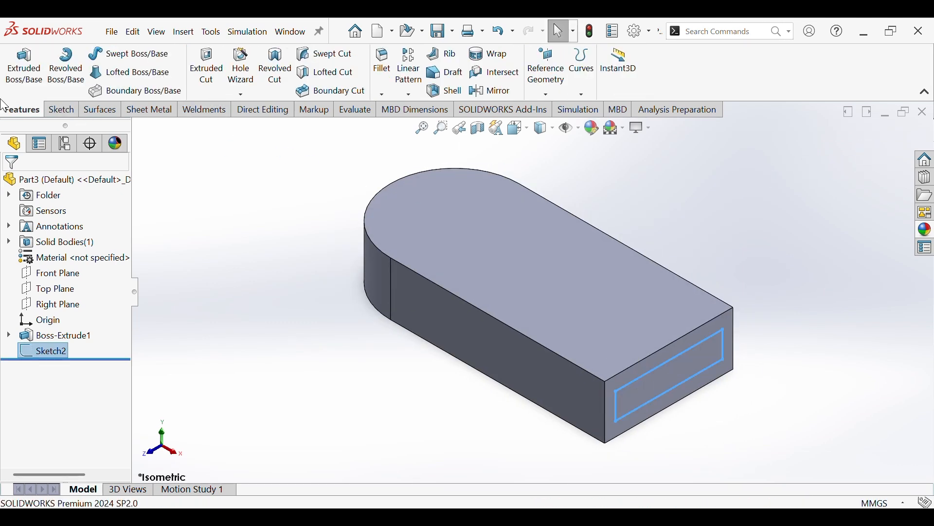
pyautogui.click(34, 64)
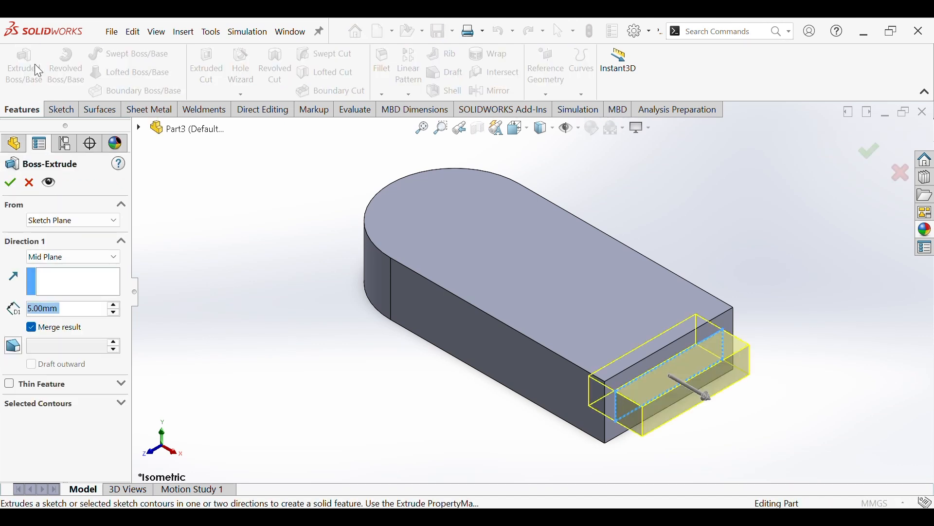
pyautogui.click(34, 257)
pyautogui.click(41, 271)
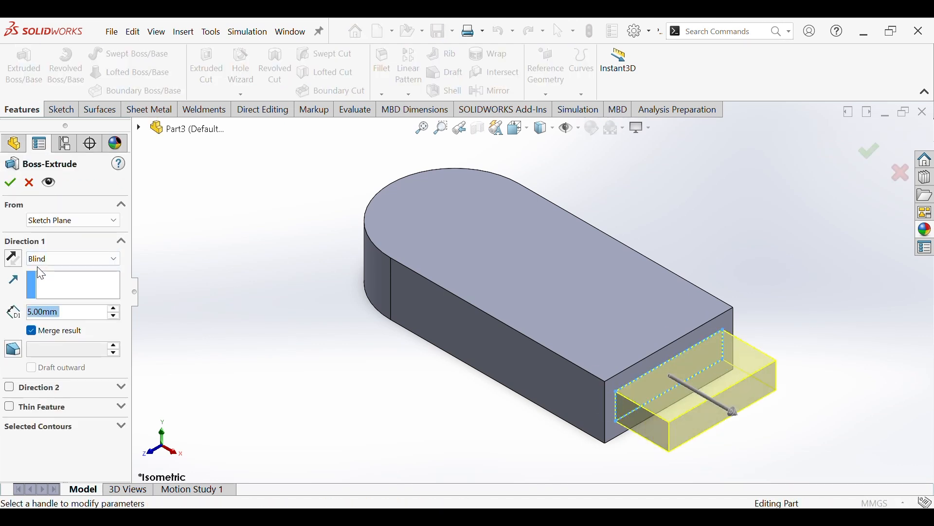
pyautogui.write('7')
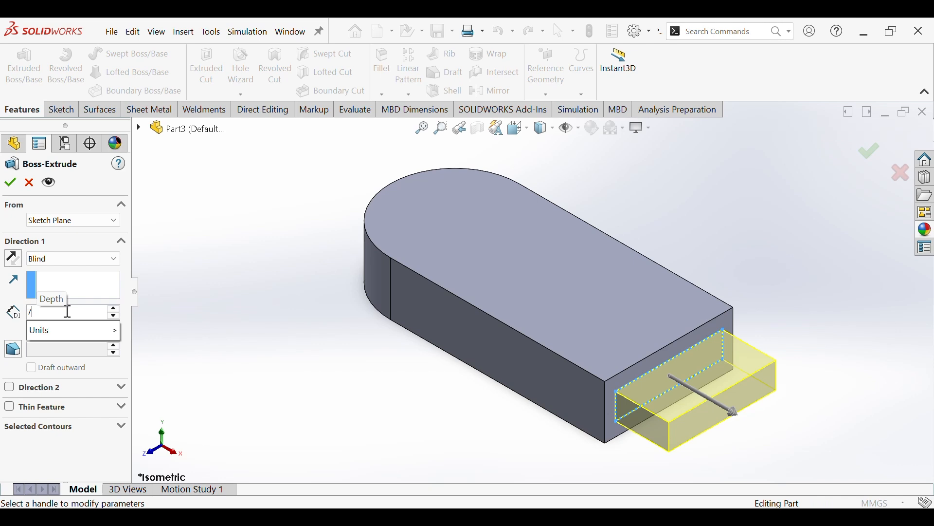
pyautogui.press('Return')
pyautogui.click(10, 183)
pyautogui.press('f')
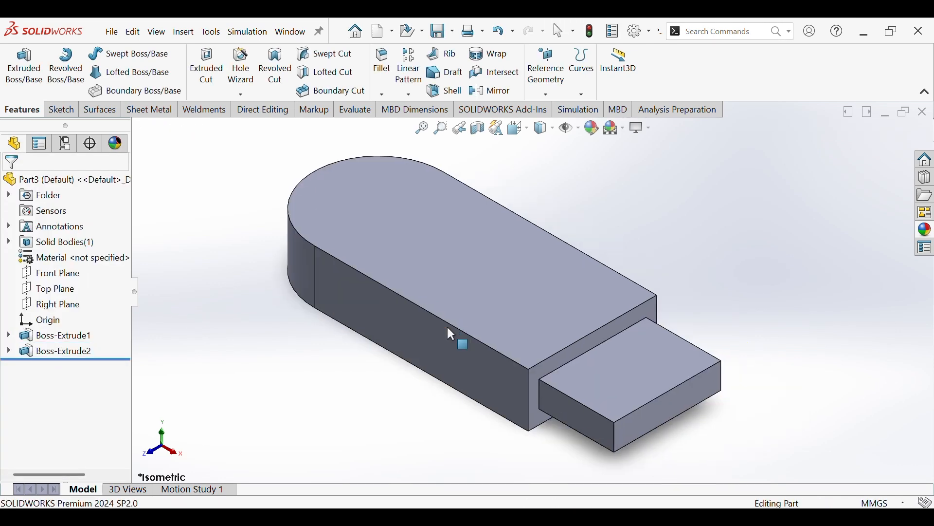
# - Chamfer the two vertical corner edges at the block's flat end with a 0.7 mm distance and a 45° angle
pyautogui.scroll(2, 449, 327)
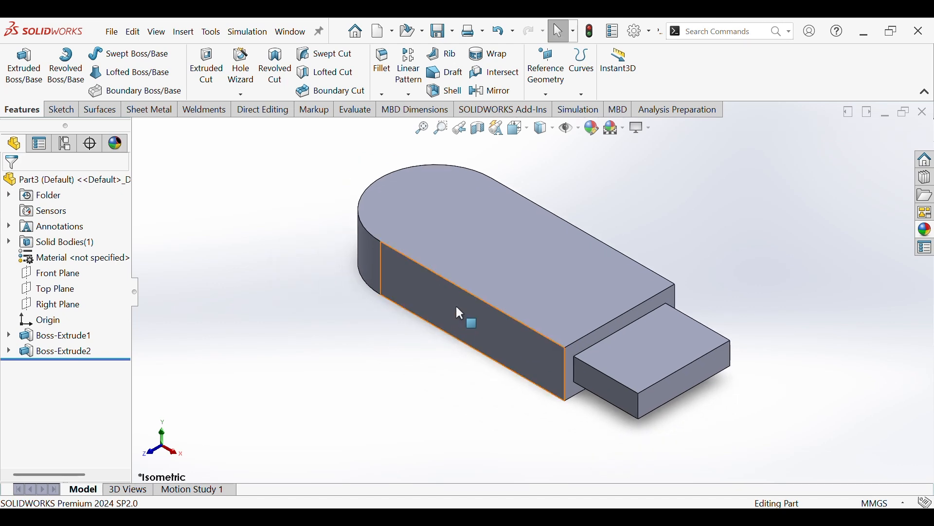
pyautogui.click(383, 95)
pyautogui.click(388, 128)
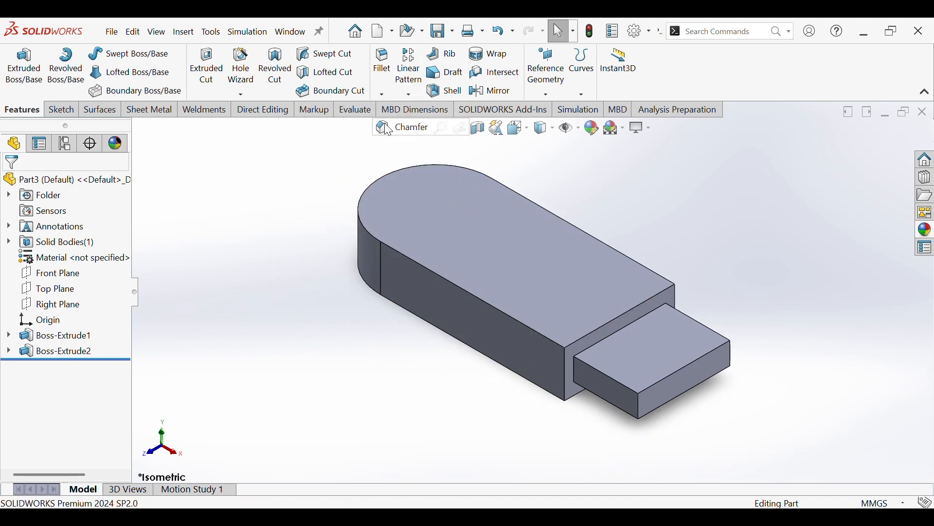
pyautogui.moveTo(125, 338); pyautogui.dragTo(125, 368)
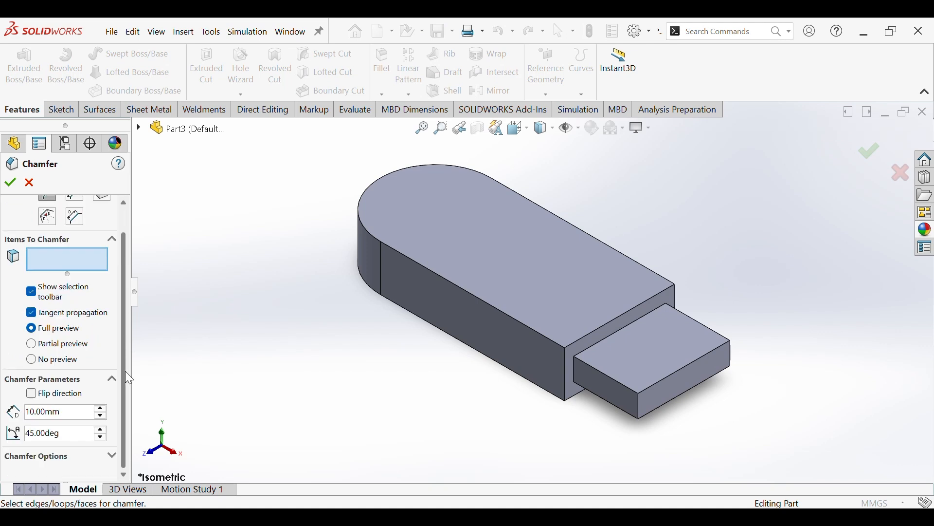
pyautogui.doubleClick(69, 411)
pyautogui.write('1')
pyautogui.press('Return')
pyautogui.click(563, 362)
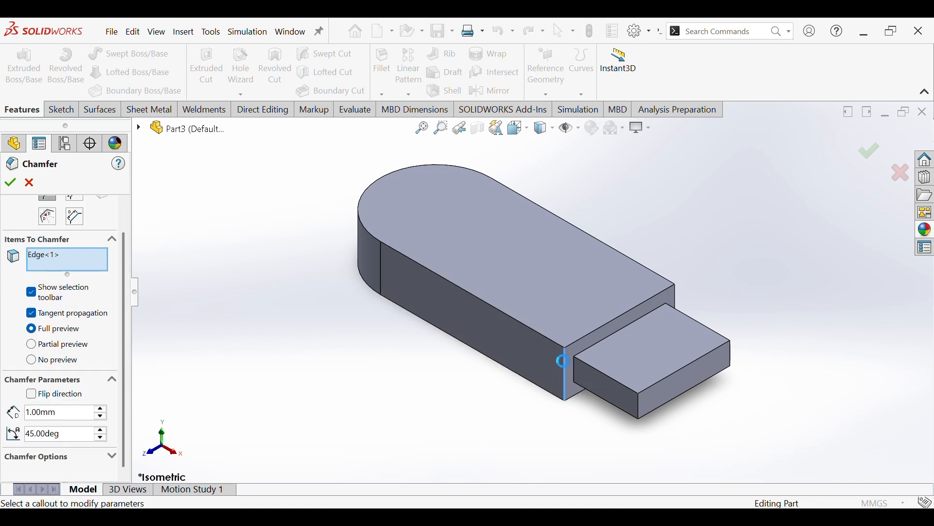
pyautogui.click(671, 297)
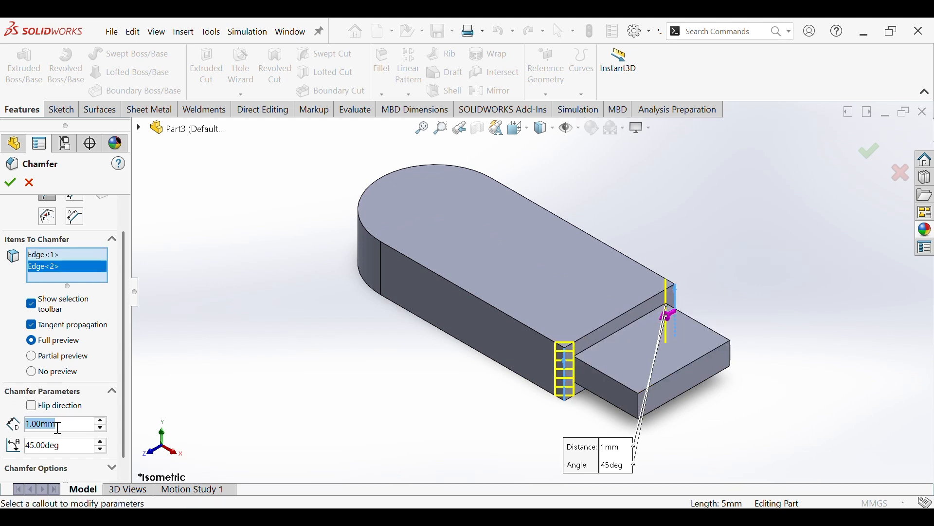
pyautogui.write('0.7')
pyautogui.press('Return')
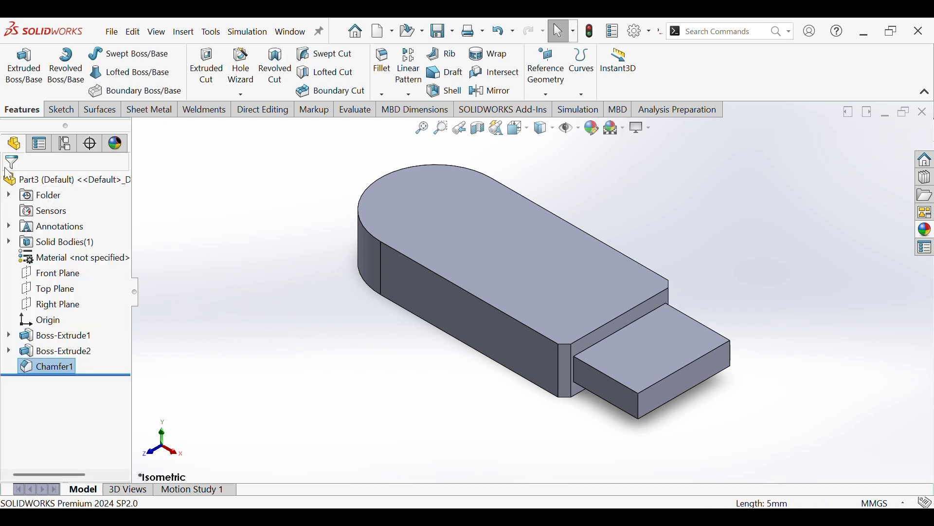
# - Start a face appearance on the round-ended block's top face and set its colour to dark grey from the standard palette
pyautogui.moveTo(473, 398); pyautogui.dragTo(483, 327, button='middle')
pyautogui.hotkey('ctrl', '7')
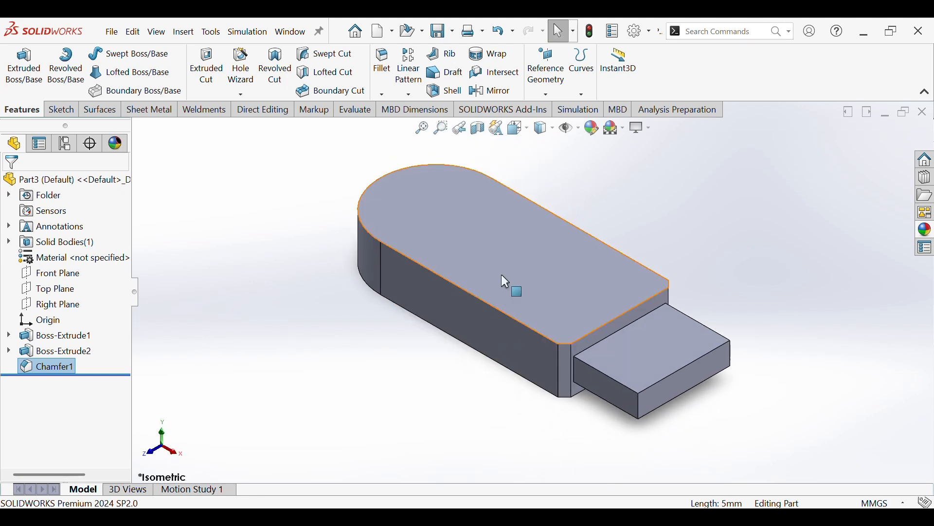
pyautogui.rightClick(501, 274)
pyautogui.click(621, 183)
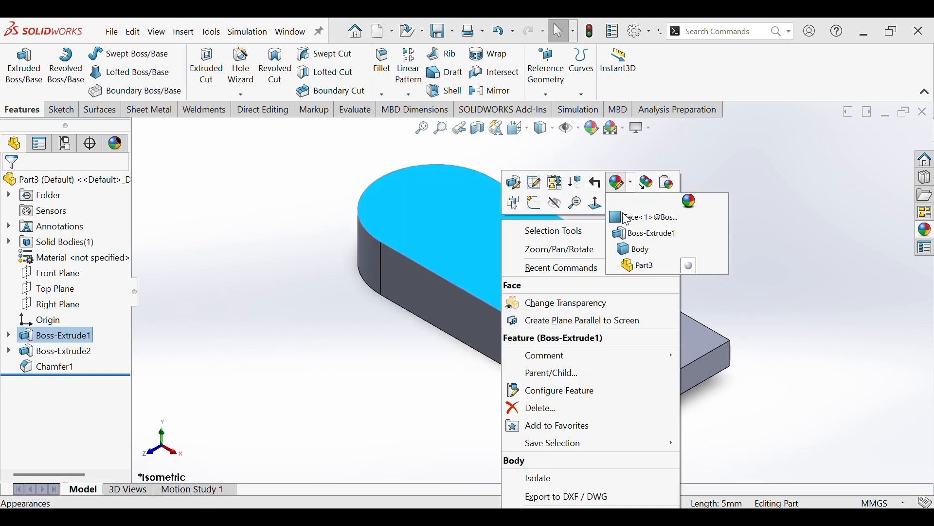
pyautogui.click(623, 215)
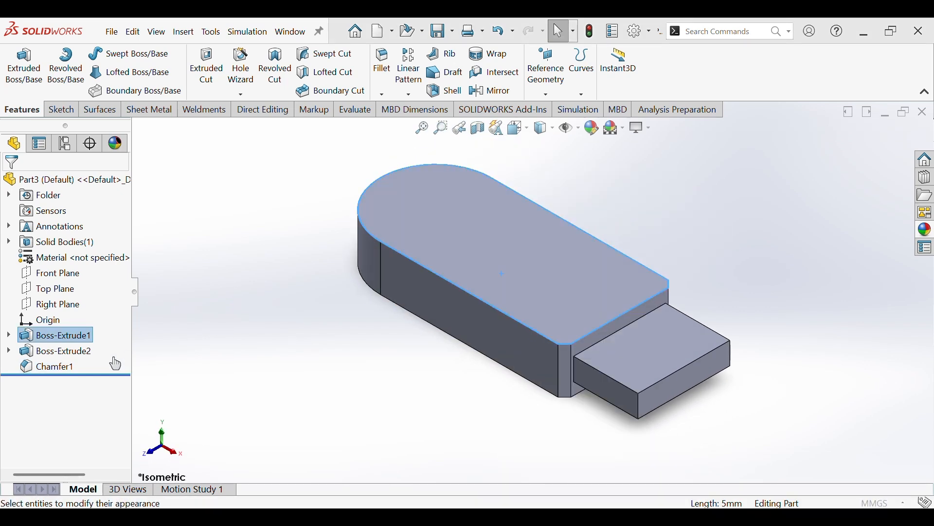
pyautogui.scroll(-4, 105, 414)
pyautogui.click(98, 352)
# - Extend the dark grey appearance to the round-ended block's side, rounded, chamfer and flat end faces and apply it
pyautogui.click(386, 281)
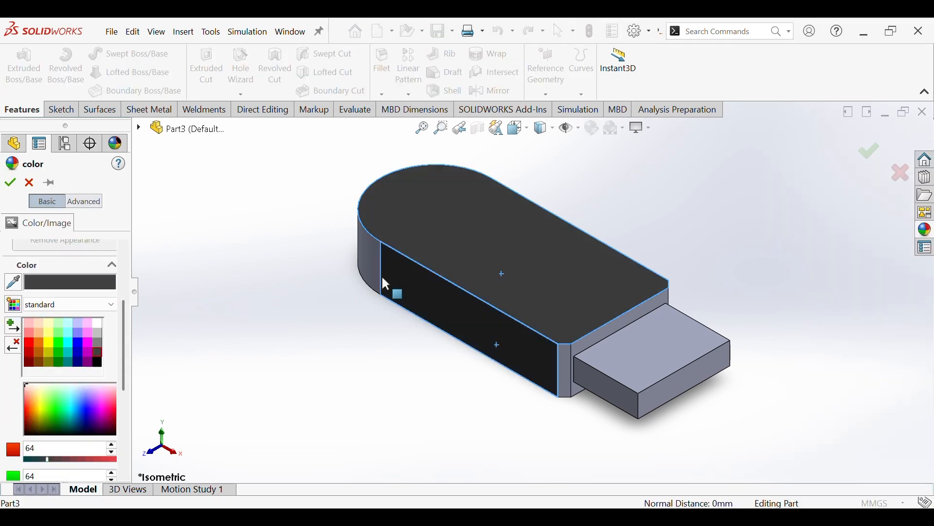
pyautogui.click(375, 266)
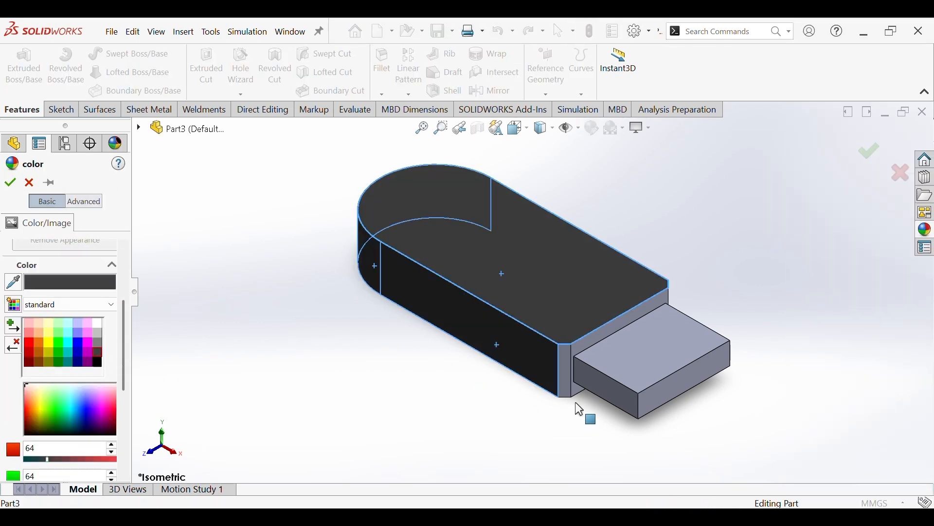
pyautogui.click(559, 363)
pyautogui.click(605, 328)
pyautogui.moveTo(625, 331); pyautogui.dragTo(578, 380, button='middle')
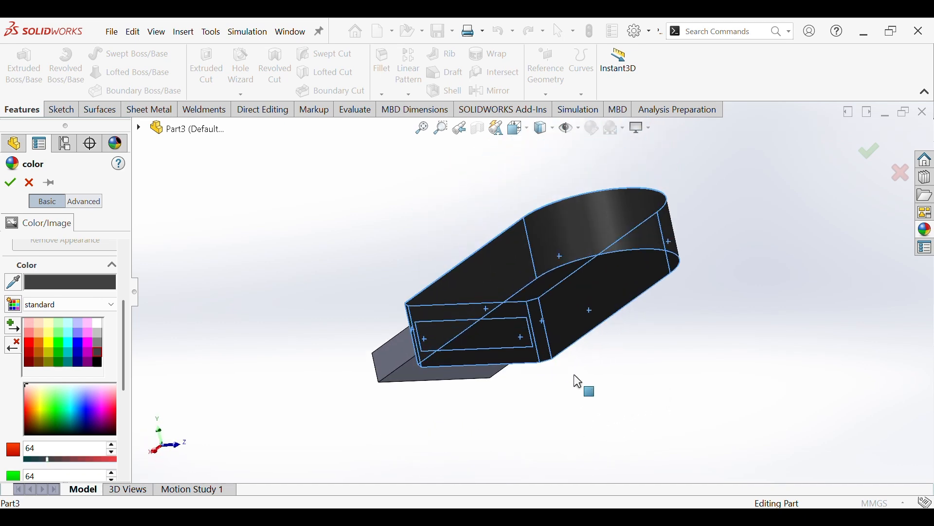
pyautogui.click(8, 184)
pyautogui.hotkey('ctrl', '7')
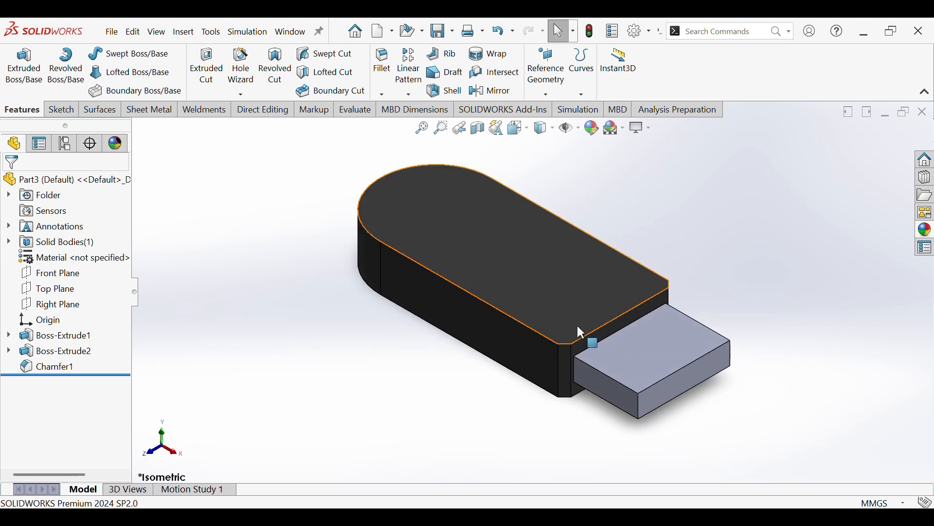
pyautogui.click(628, 349)
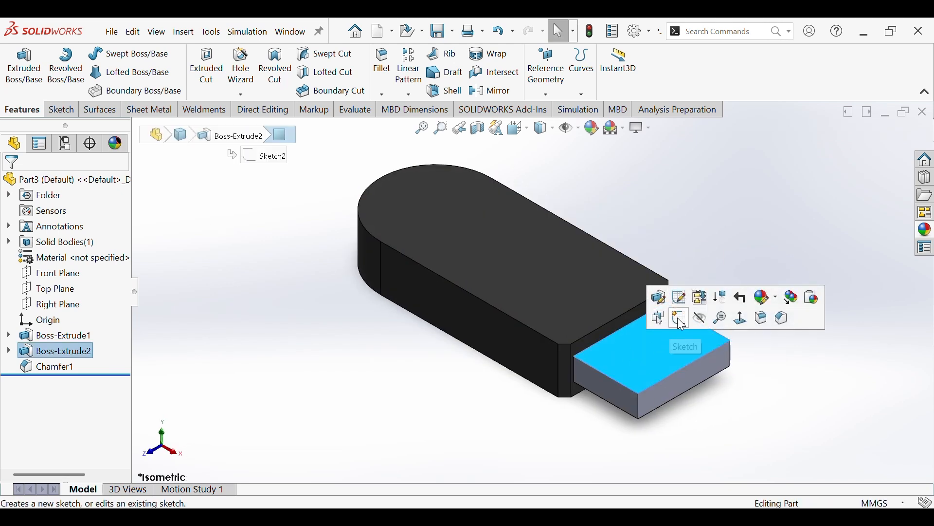
pyautogui.click(764, 300)
pyautogui.press('Escape')
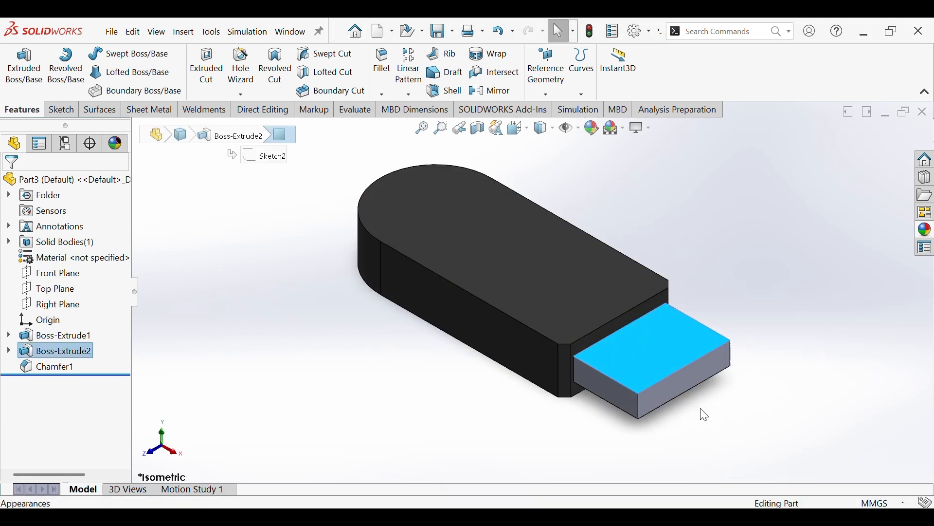
pyautogui.press('Escape')
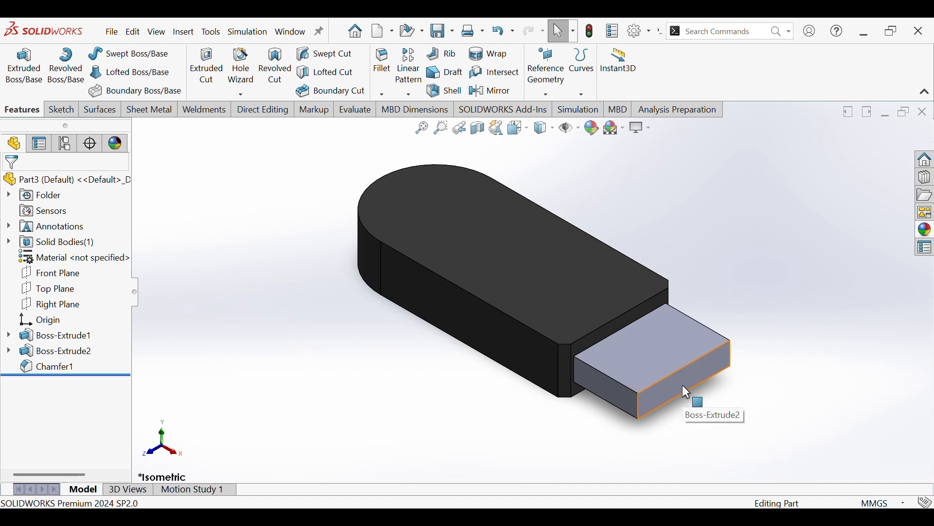
# - Start a sketch on the plug's end face and draw a wide corner rectangle about 1 mm high in its upper half
pyautogui.click(683, 386)
pyautogui.click(737, 359)
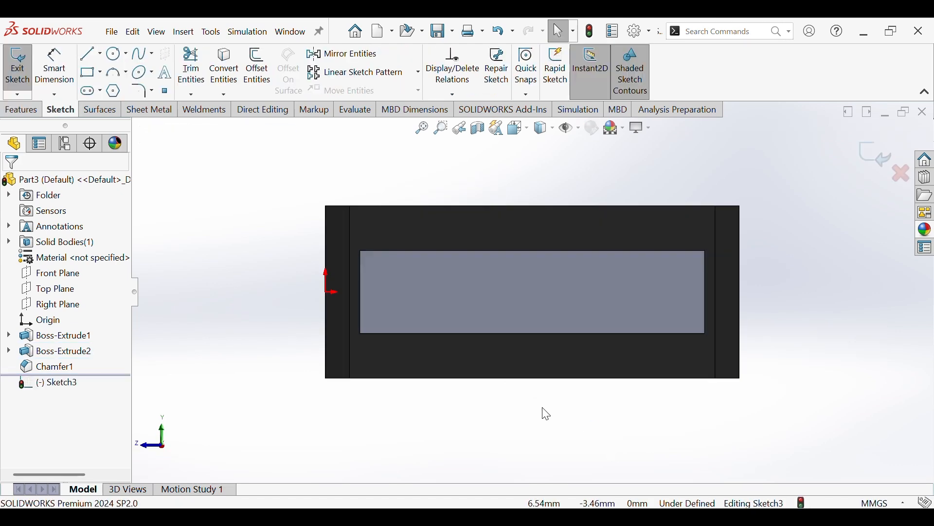
pyautogui.click(90, 78)
pyautogui.scroll(-2, 373, 258)
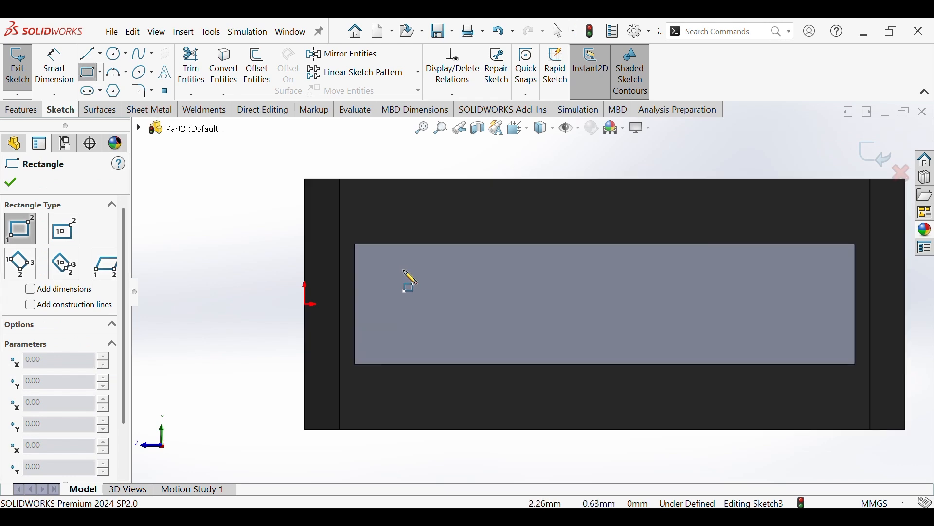
pyautogui.moveTo(363, 256)
pyautogui.mouseDown()
pyautogui.moveTo(743, 325)
pyautogui.moveTo(845, 313)
pyautogui.moveTo(842, 305)
pyautogui.mouseUp()
pyautogui.rightClick(846, 311)
pyautogui.click(848, 312)
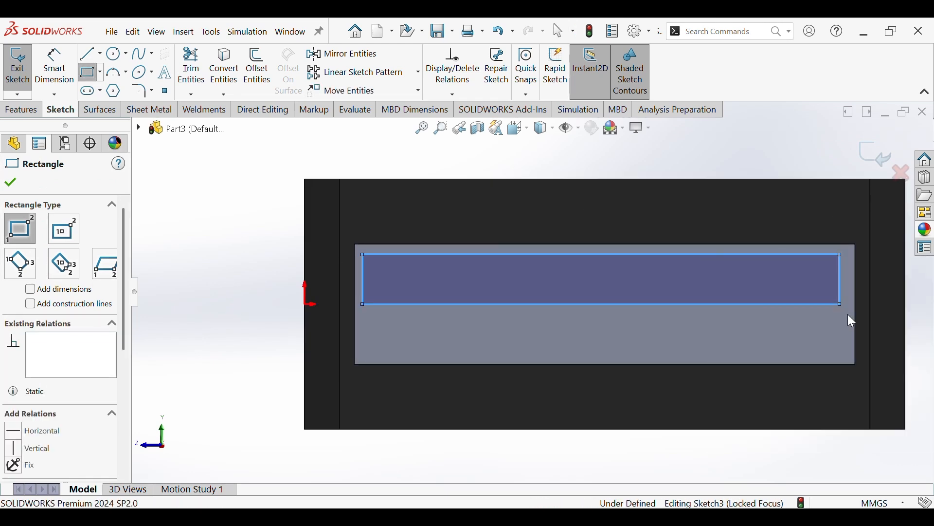
# - Dimension the gap between the rectangle's left side and the plug face's left edge as 0.5 mm
pyautogui.click(45, 90)
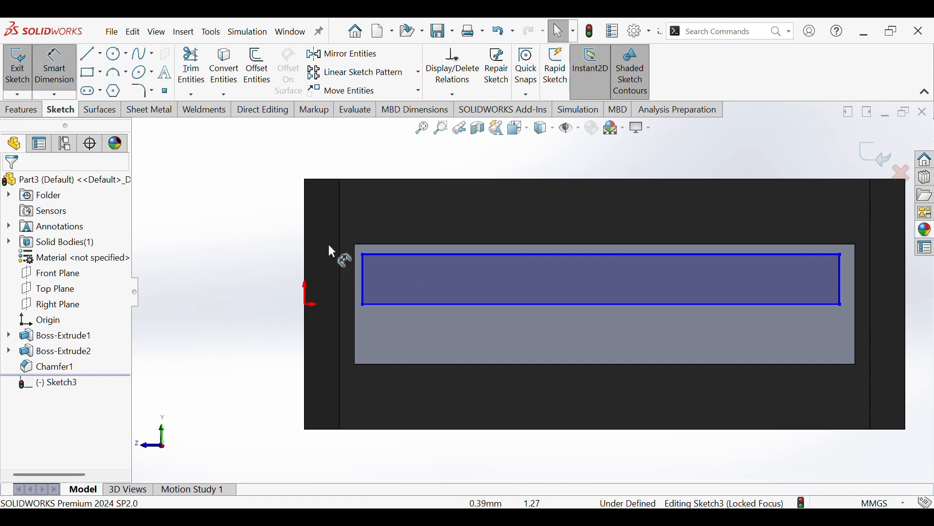
pyautogui.click(363, 279)
pyautogui.click(355, 276)
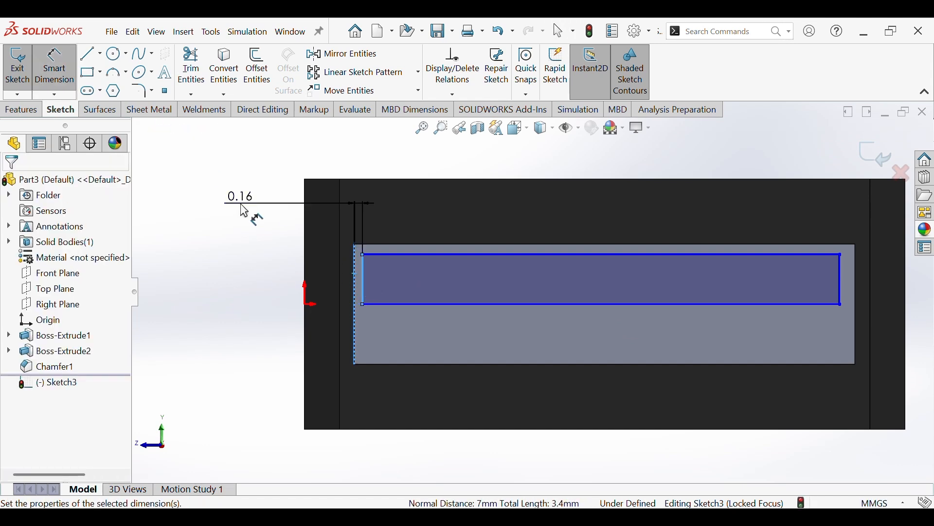
pyautogui.click(244, 207)
pyautogui.write('0.5')
pyautogui.press('Return')
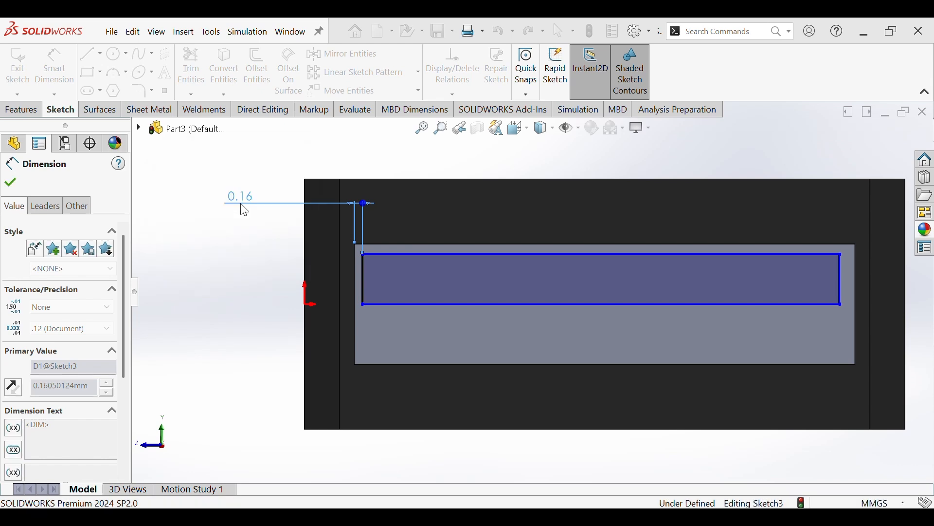
pyautogui.click(212, 277)
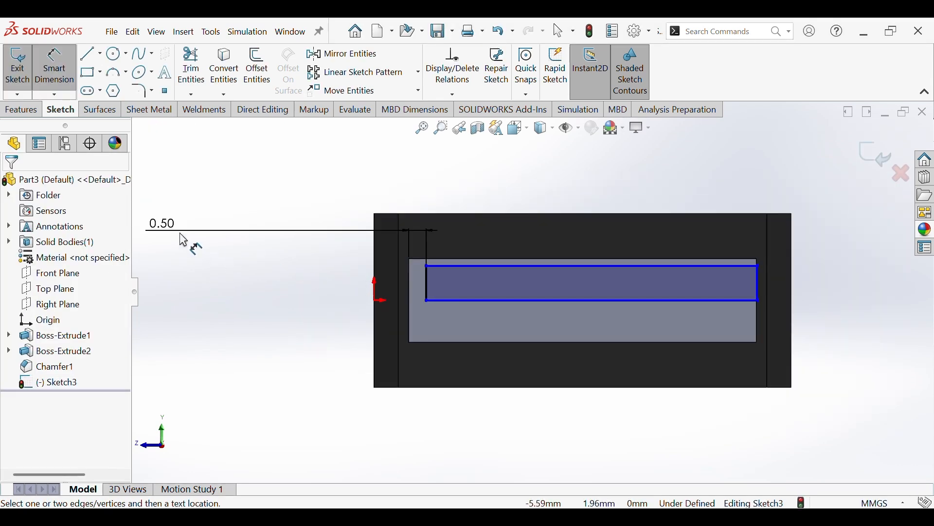
# - Change the gap at the rectangle's left side to 0.1 mm
pyautogui.click(165, 229)
pyautogui.write('0.')
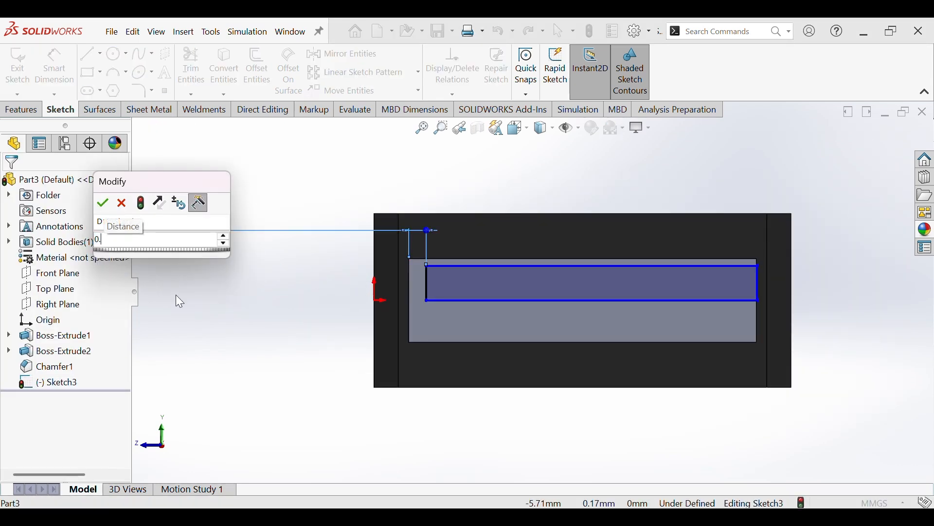
pyautogui.write('1')
pyautogui.press('Return')
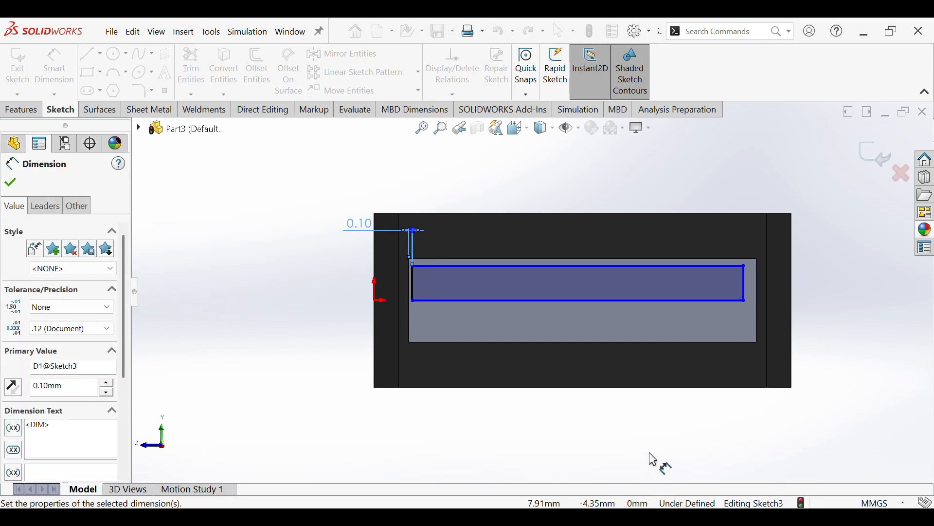
# - Dimension the gap between the rectangle's right side and the plug face's right edge as 0.1 mm
pyautogui.scroll(-5, 747, 290)
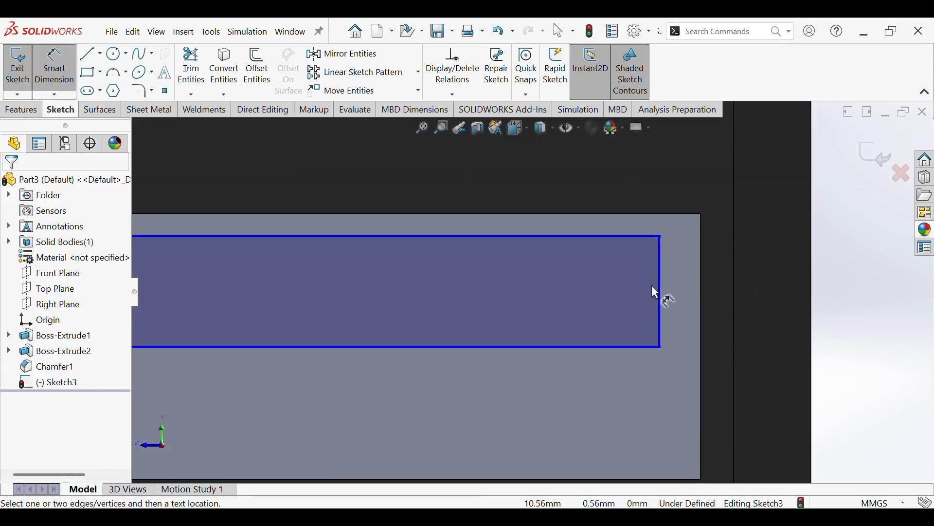
pyautogui.click(660, 281)
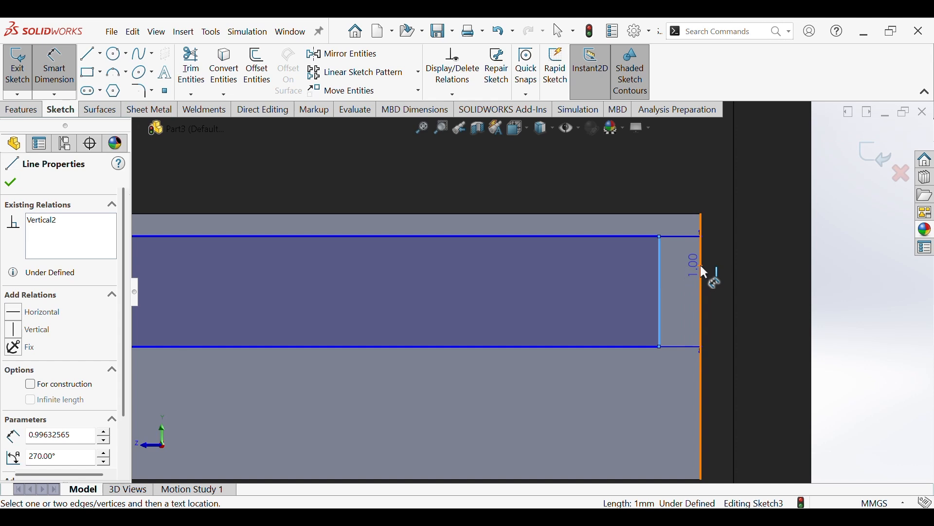
pyautogui.click(701, 265)
pyautogui.click(686, 187)
pyautogui.write('0.1')
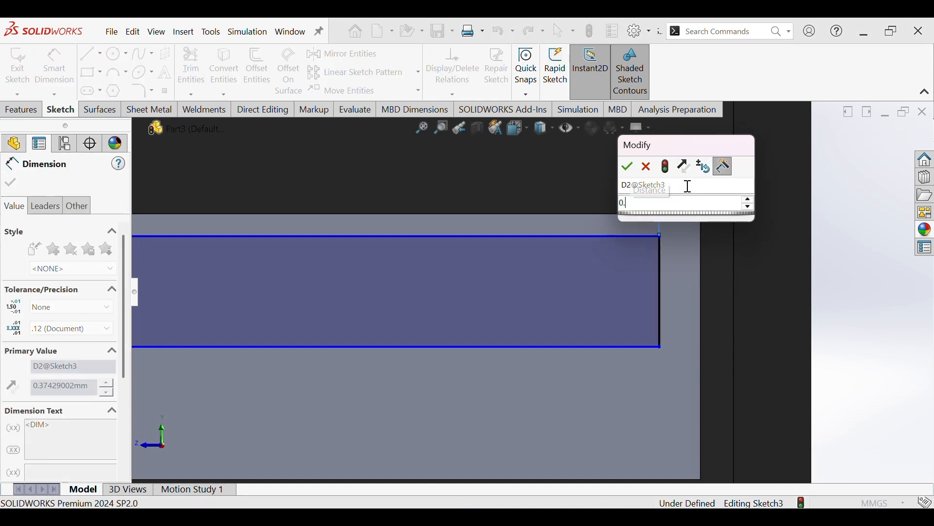
pyautogui.press('Return')
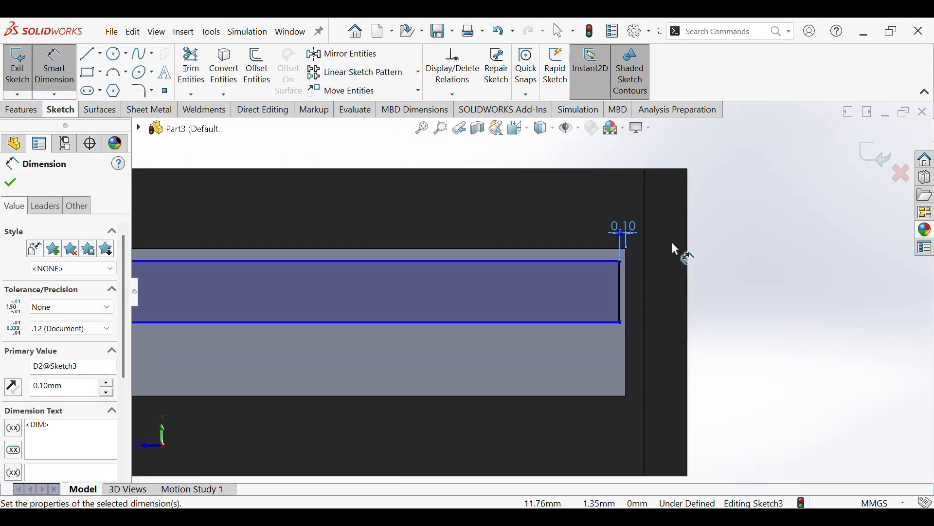
pyautogui.keyDown('ctrl'); pyautogui.moveTo(465, 290); pyautogui.dragTo(707, 326, button='middle'); pyautogui.keyUp('ctrl')
pyautogui.click(326, 173)
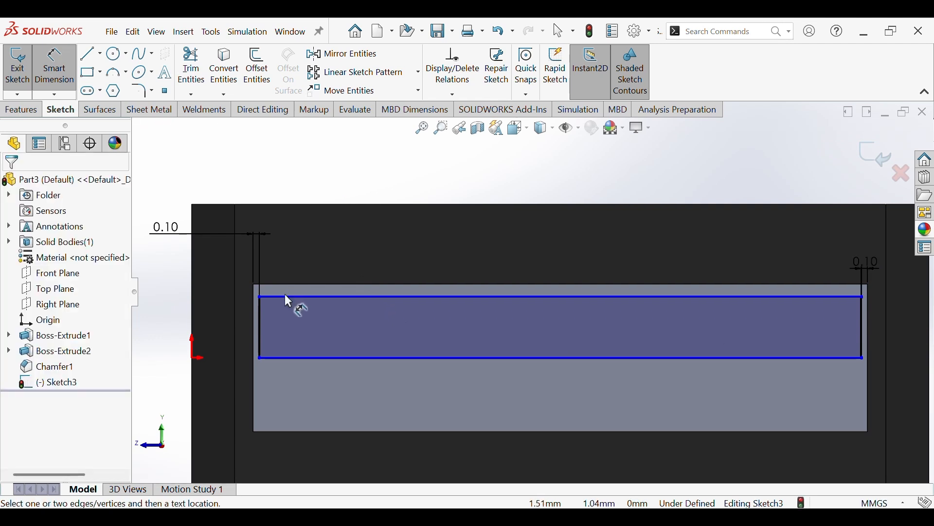
# - Dimension the gap between the rectangle's top line and the plug face's top edge as 0.2 mm
pyautogui.click(289, 297)
pyautogui.click(283, 284)
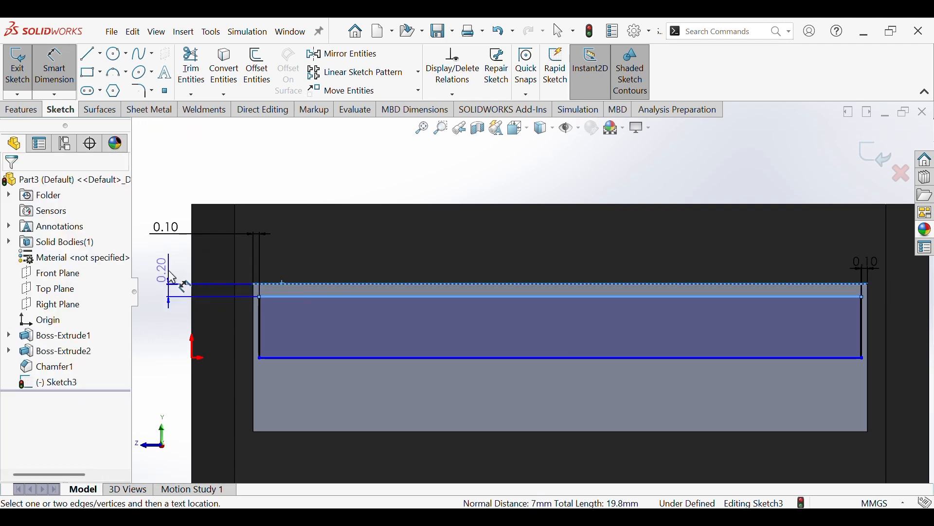
pyautogui.click(171, 277)
pyautogui.write('0.2')
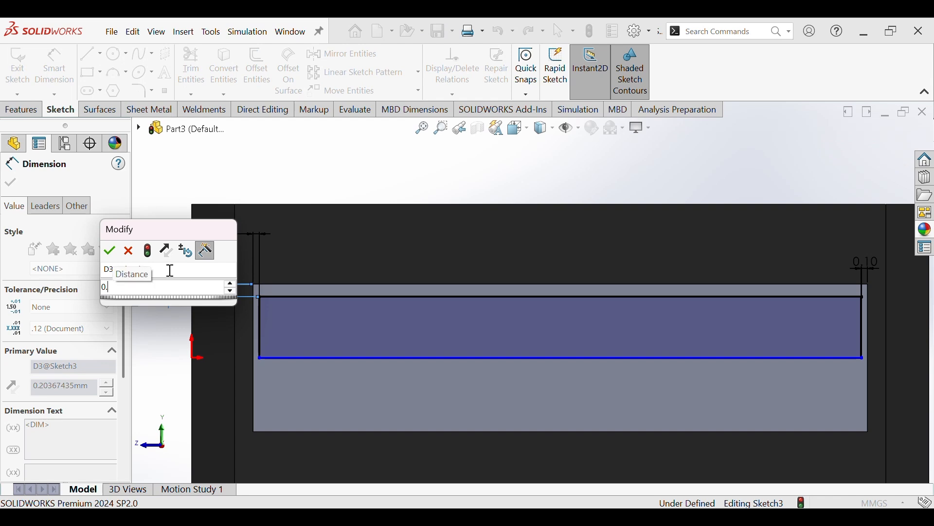
pyautogui.press('Return')
pyautogui.click(267, 184)
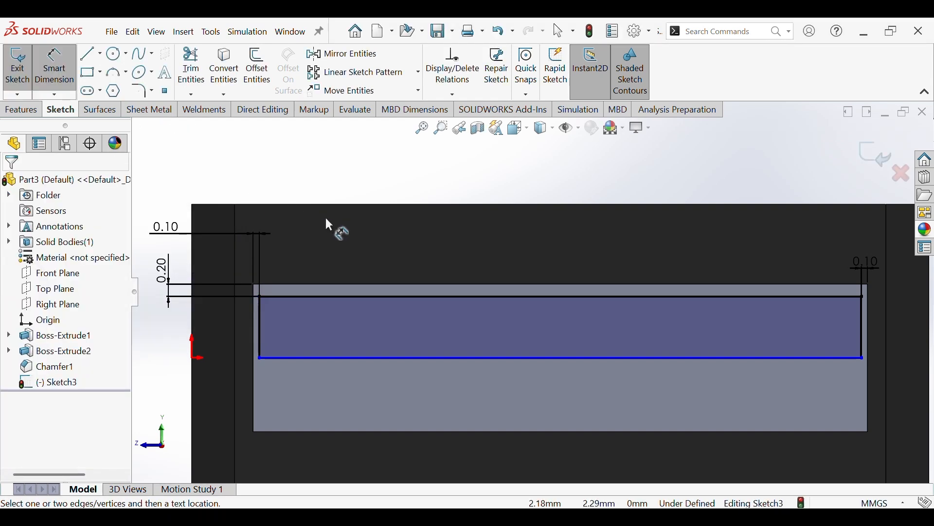
# - Dimension the rectangle's height on its left side and set it to 1.3 mm
pyautogui.keyDown('ctrl'); pyautogui.moveTo(330, 225); pyautogui.dragTo(422, 214, button='middle'); pyautogui.keyUp('ctrl')
pyautogui.click(357, 317)
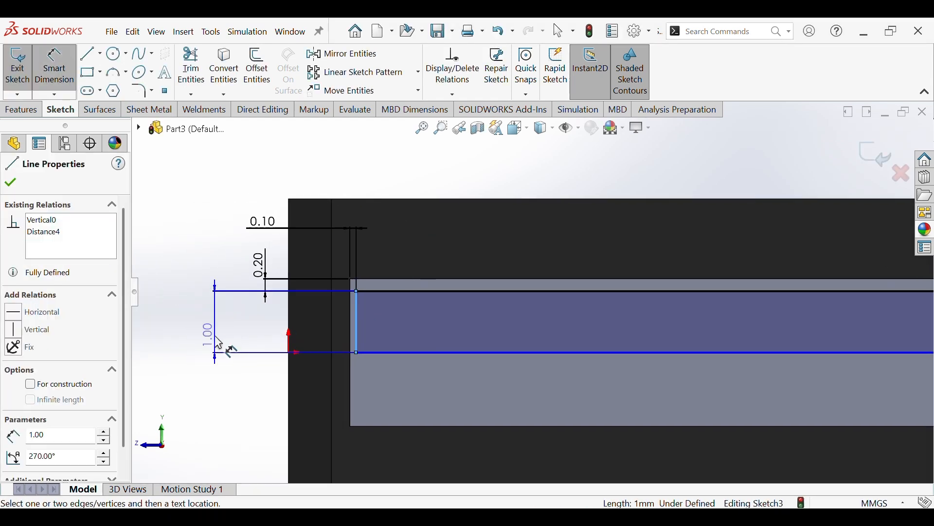
pyautogui.click(219, 342)
pyautogui.press('Return')
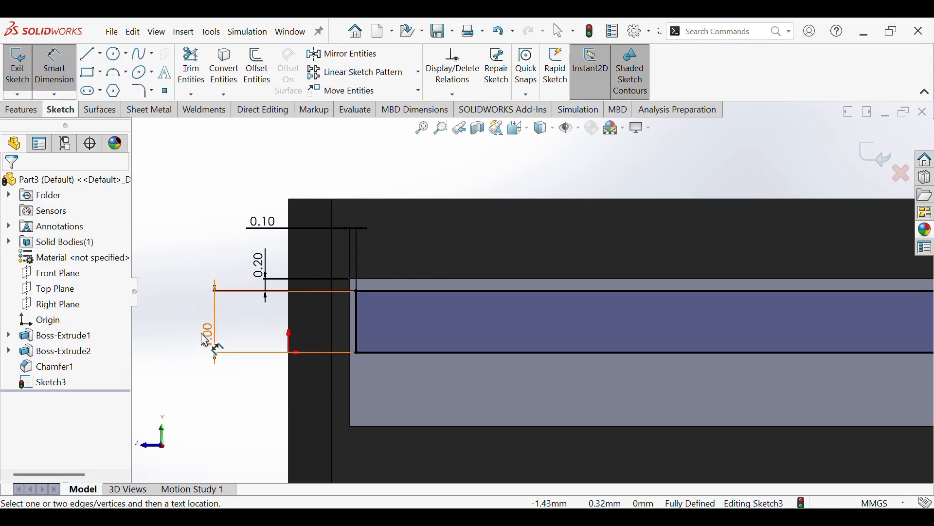
pyautogui.doubleClick(206, 334)
pyautogui.write('1.3')
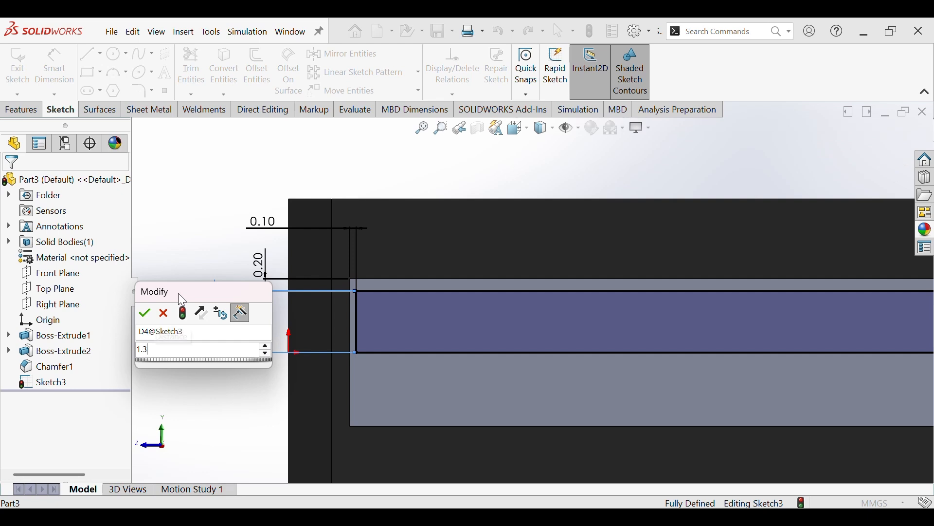
pyautogui.press('Return')
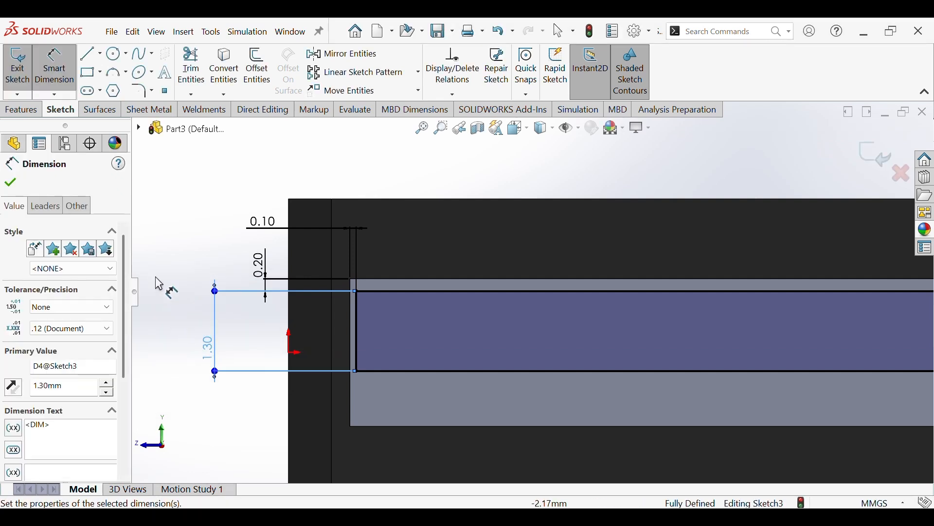
# - Cut the rectangle into the plug with a Blind Extruded Cut 6.8 mm deep
pyautogui.click(23, 111)
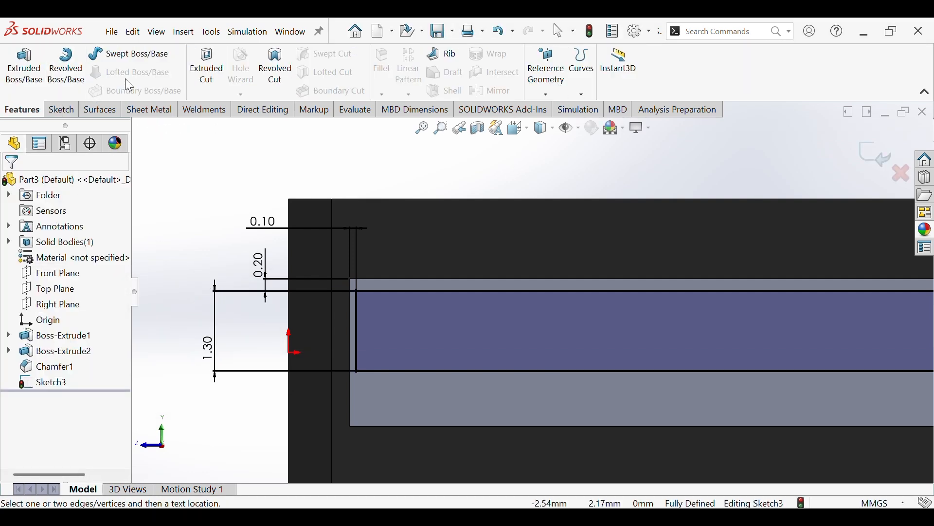
pyautogui.click(207, 66)
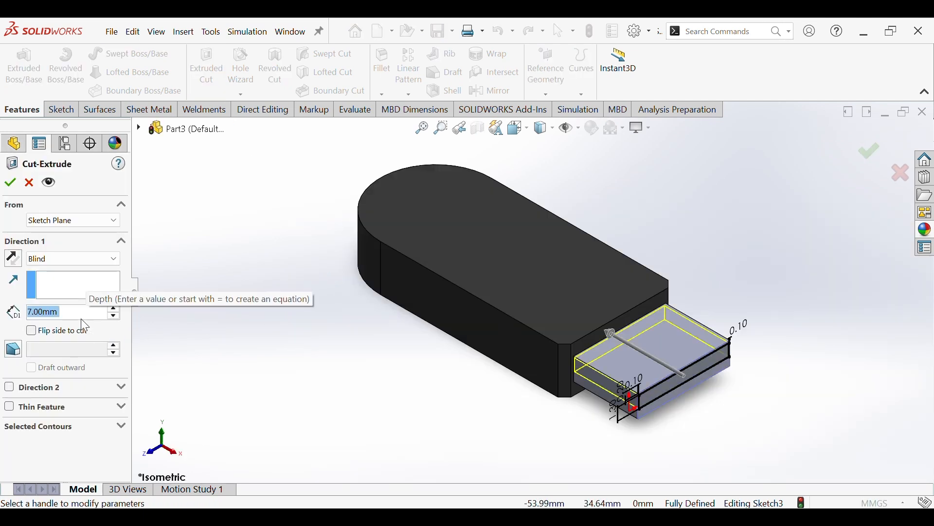
pyautogui.write('6.8')
pyautogui.press('Return')
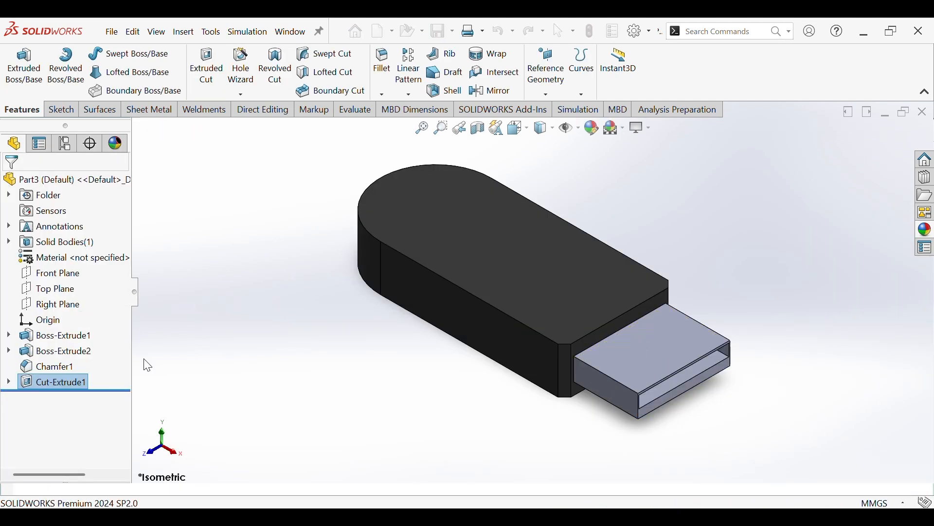
# - Inspect the opening in the plug's end and review the dimensions in the cut's sketch
pyautogui.scroll(-3, 662, 373)
pyautogui.moveTo(667, 367); pyautogui.dragTo(695, 345, button='middle')
pyautogui.hotkey('ctrl', '7')
pyautogui.scroll(-6, 692, 399)
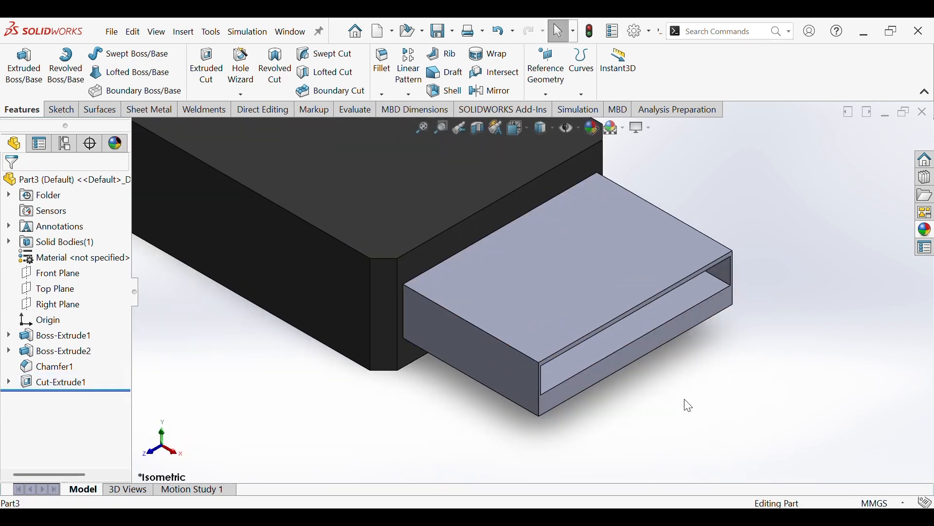
pyautogui.scroll(-1, 511, 363)
pyautogui.moveTo(494, 341); pyautogui.dragTo(472, 349, button='middle')
pyautogui.click(7, 383)
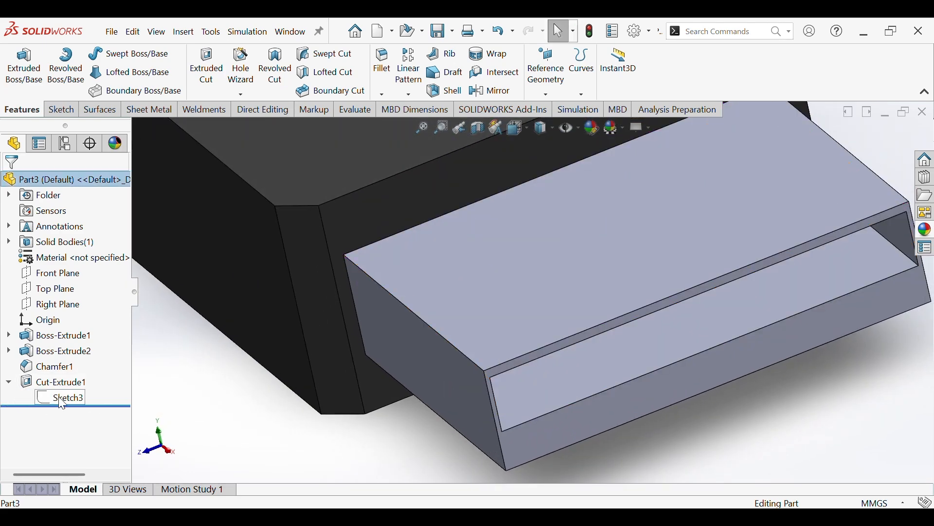
pyautogui.click(60, 397)
pyautogui.click(72, 359)
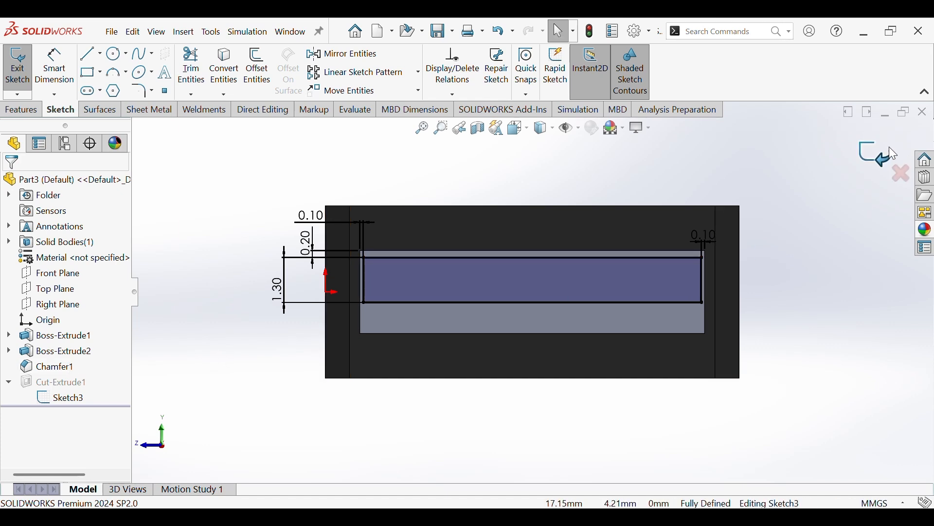
pyautogui.click(886, 152)
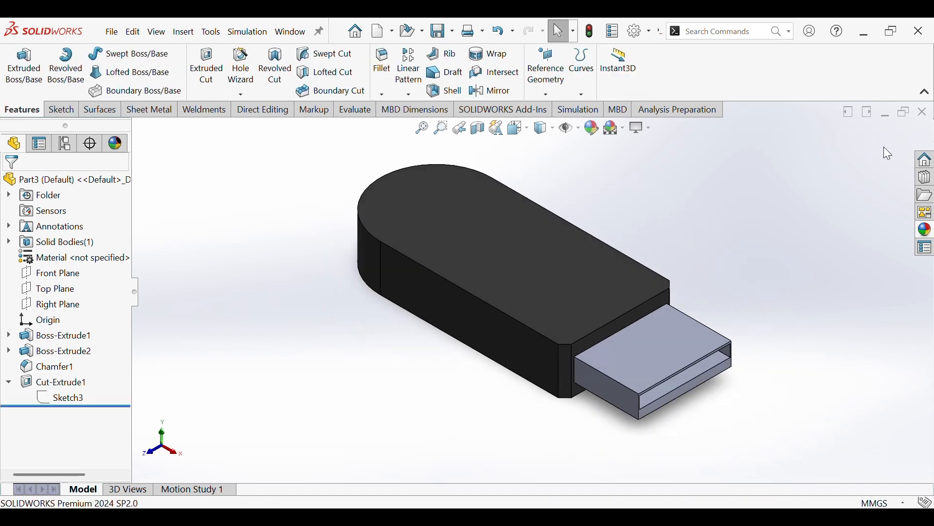
# - Start a sketch on the plug's top face and draw a horizontal centerline through its middle, from the block's end to the outer edge
pyautogui.click(649, 349)
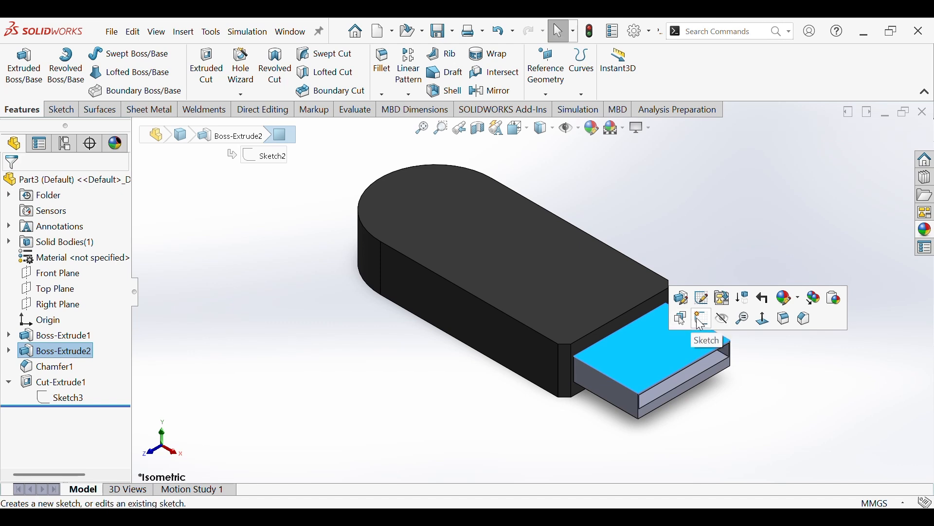
pyautogui.click(702, 319)
pyautogui.scroll(-5, 639, 297)
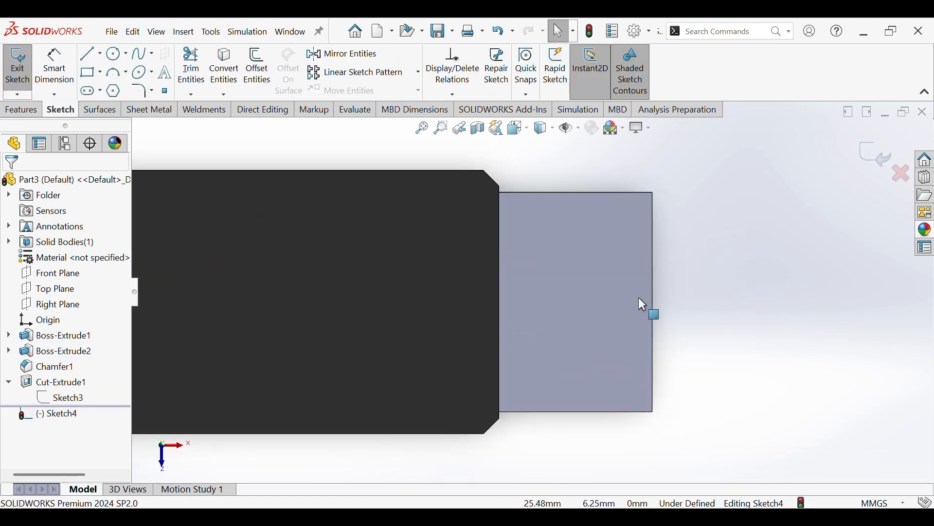
pyautogui.click(101, 54)
pyautogui.click(121, 87)
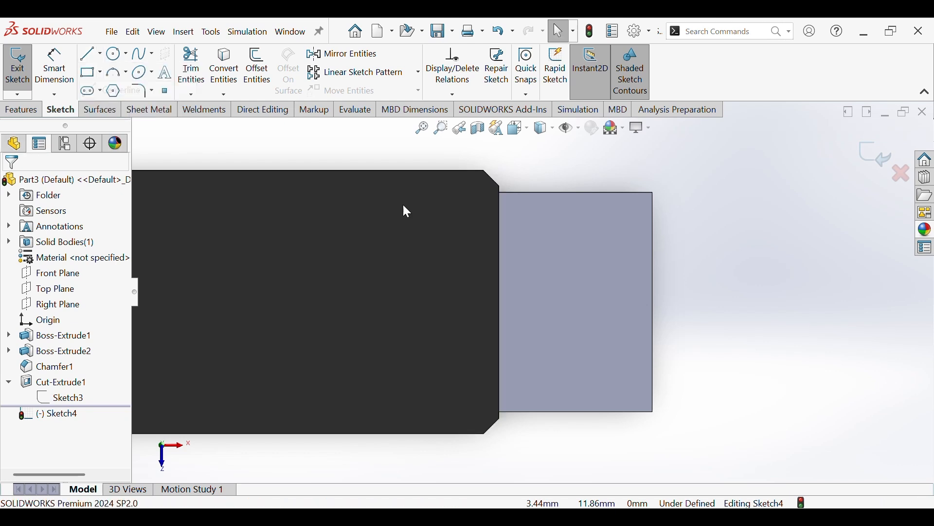
pyautogui.click(501, 302)
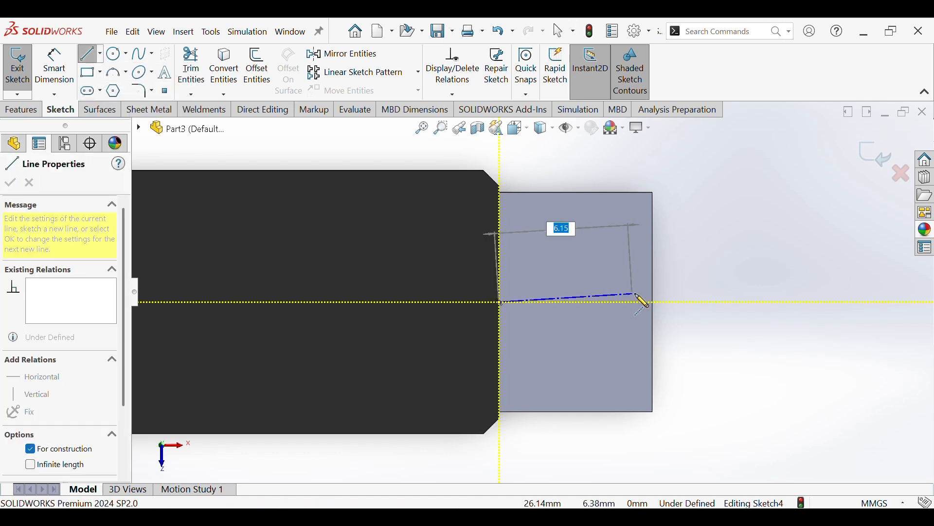
pyautogui.click(658, 307)
pyautogui.rightClick(666, 314)
pyautogui.click(666, 312)
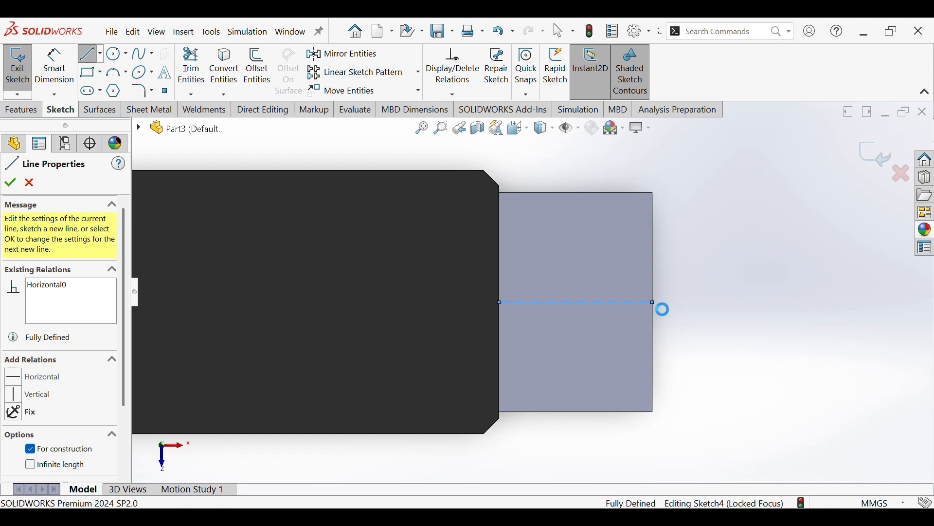
# - Sketch a small corner rectangle about 1.2 mm by 1.15 mm above the centerline on the plug's top face
pyautogui.click(90, 72)
pyautogui.click(555, 233)
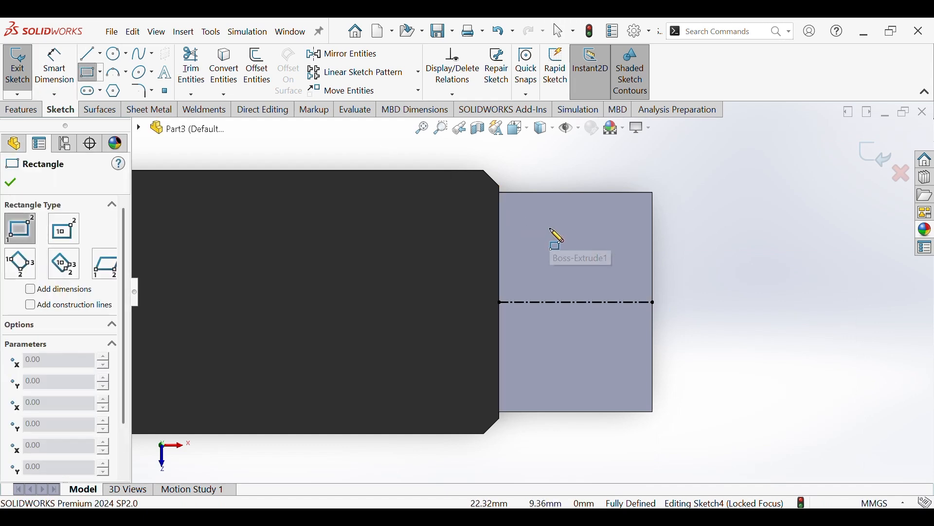
pyautogui.click(579, 258)
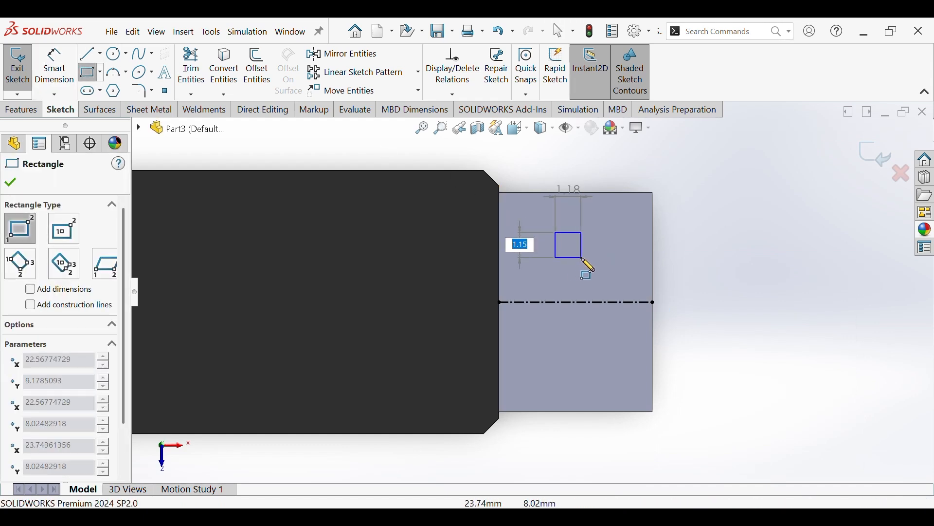
pyautogui.press('Escape')
pyautogui.press('Escape')
pyautogui.click(73, 68)
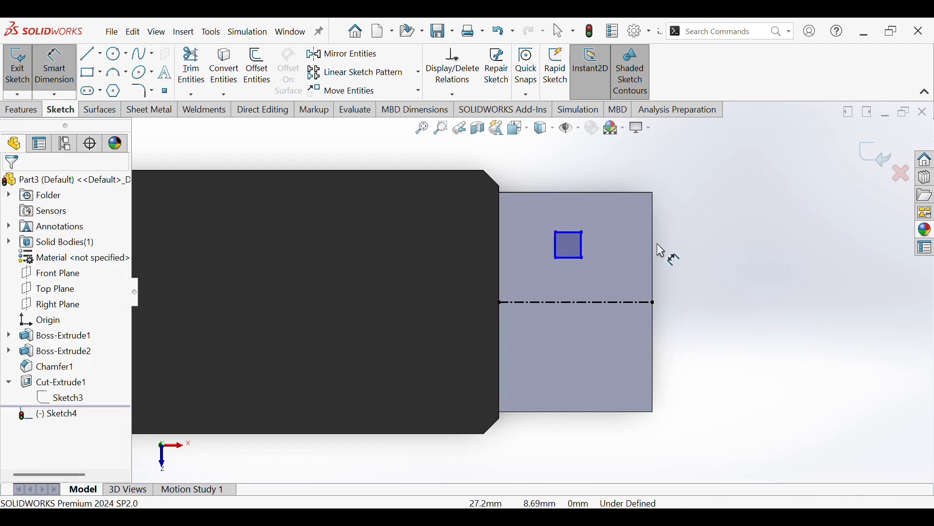
pyautogui.click(654, 265)
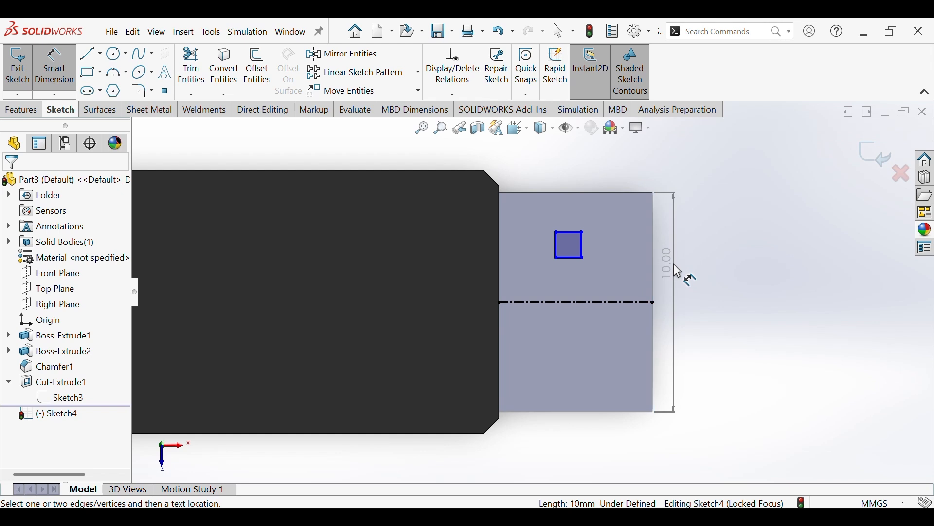
pyautogui.press('Escape')
pyautogui.click(652, 277)
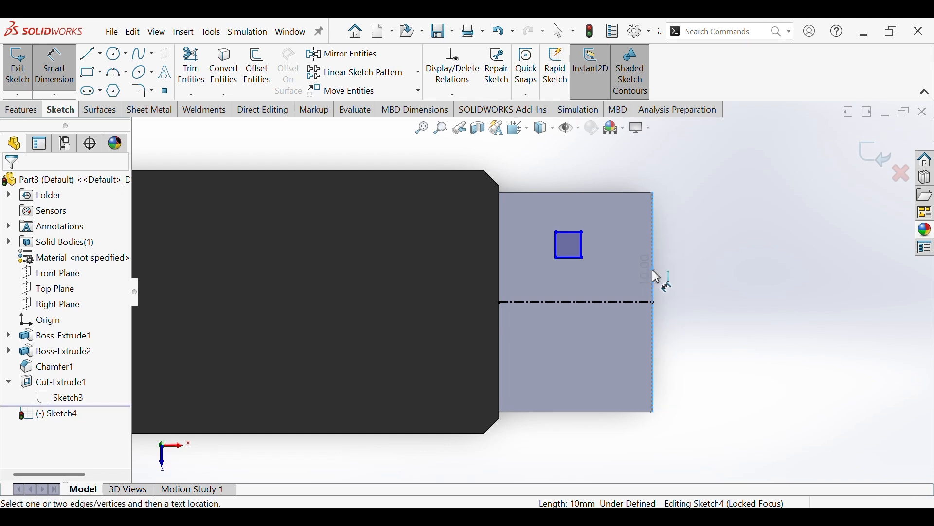
pyautogui.press('Escape')
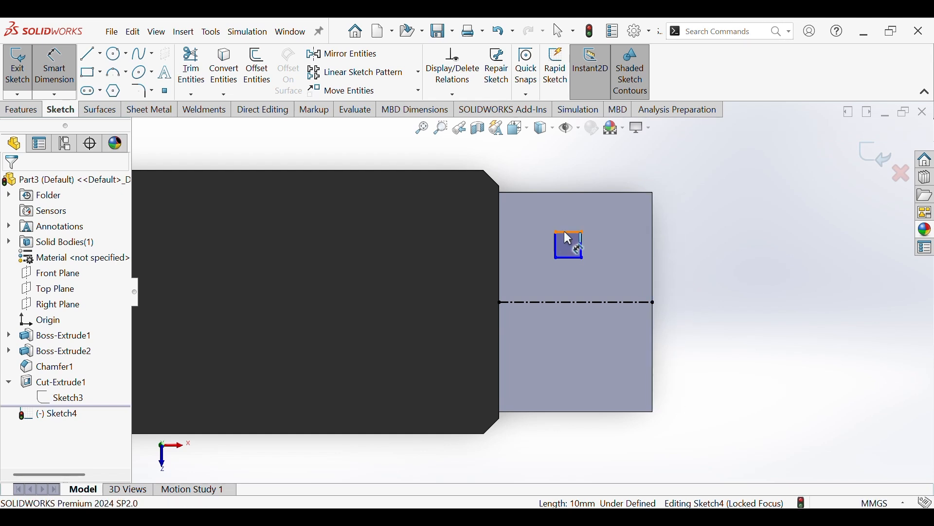
pyautogui.click(565, 232)
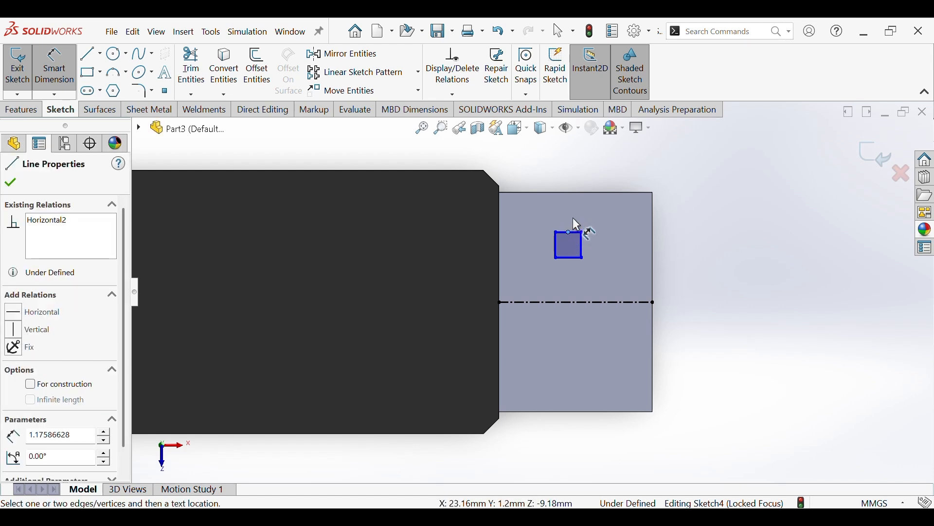
pyautogui.press('Escape')
# - Make the four sides of the small rectangle equal and set its width to 1.5 mm
pyautogui.moveTo(555, 209); pyautogui.dragTo(634, 267)
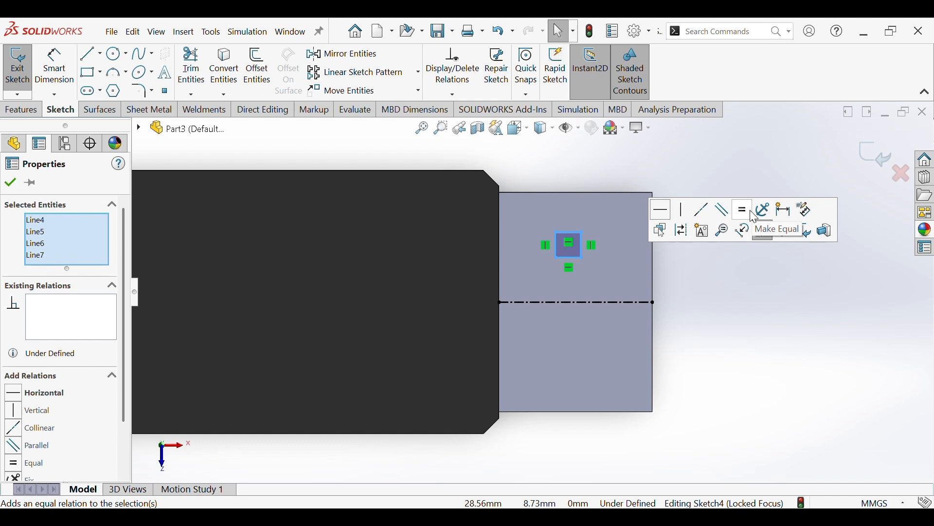
pyautogui.click(728, 286)
pyautogui.click(61, 76)
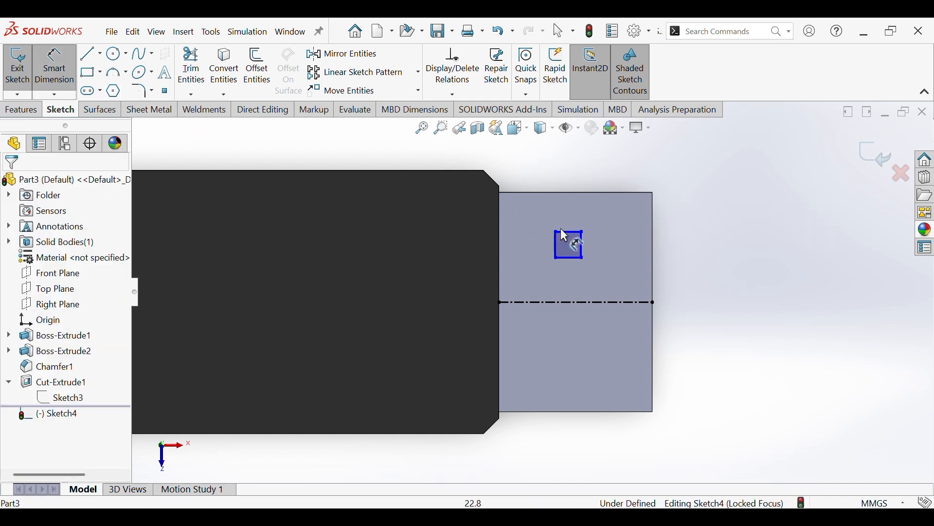
pyautogui.click(574, 239)
pyautogui.click(574, 217)
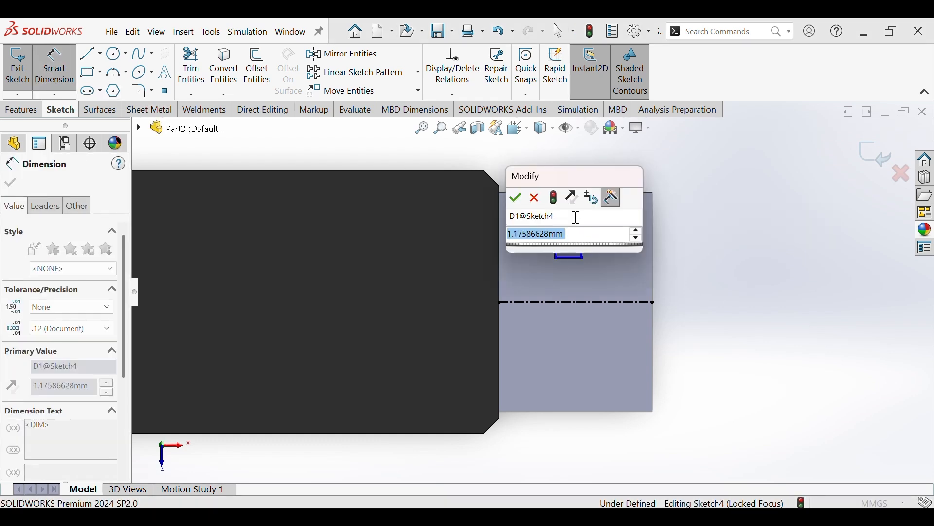
pyautogui.write('1.5')
pyautogui.press('Return')
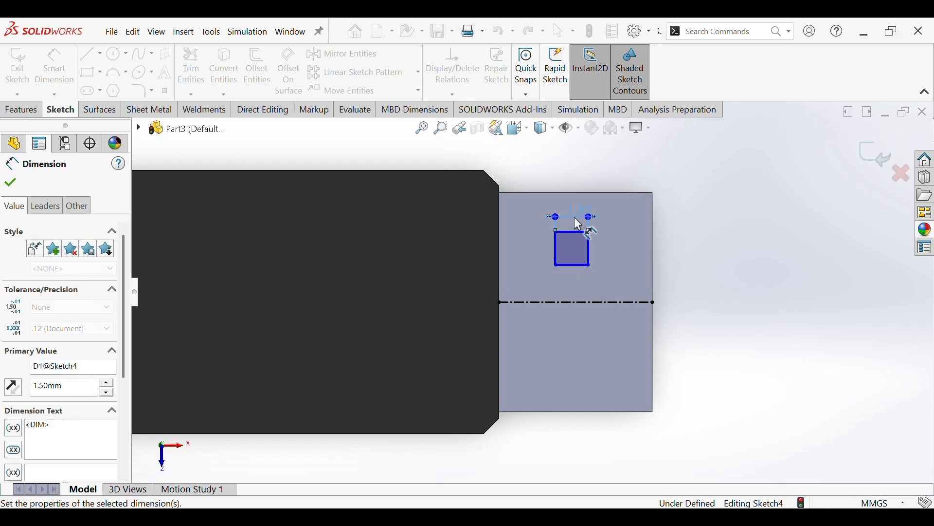
# - Dimension the distance from the square's outer side to the plug's outer end edge as 2.5 mm
pyautogui.click(590, 251)
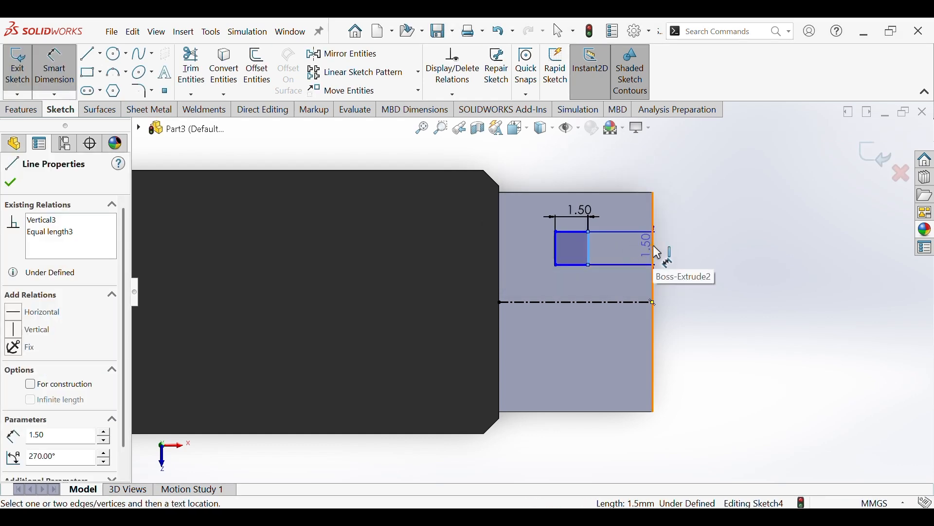
pyautogui.click(656, 250)
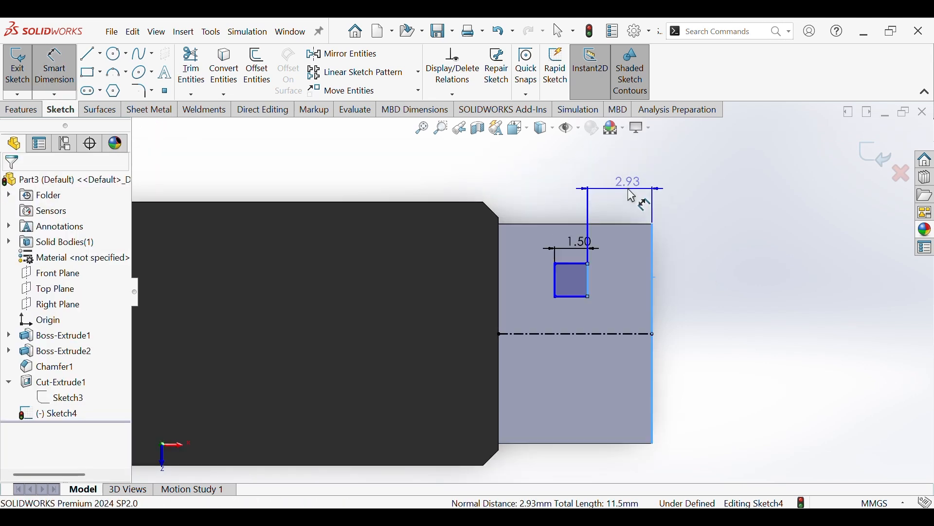
pyautogui.click(635, 200)
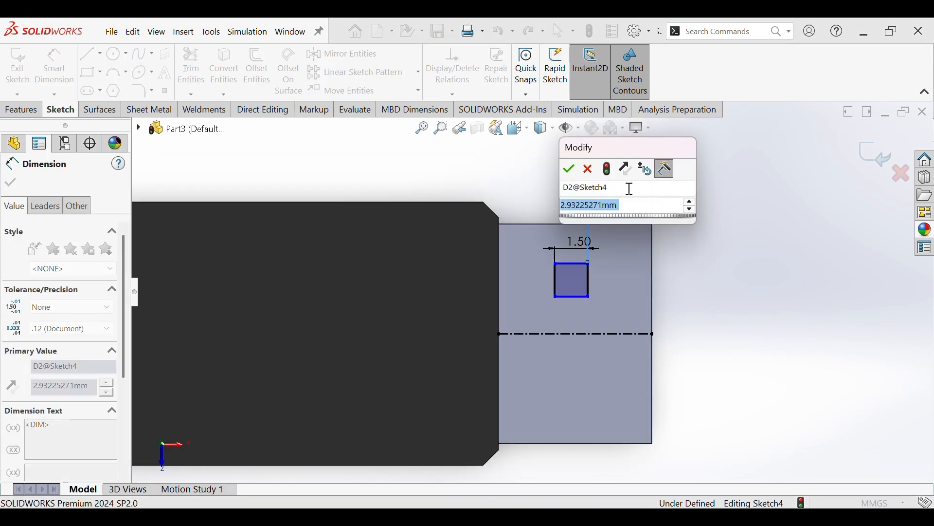
pyautogui.write('2.5')
pyautogui.press('Return')
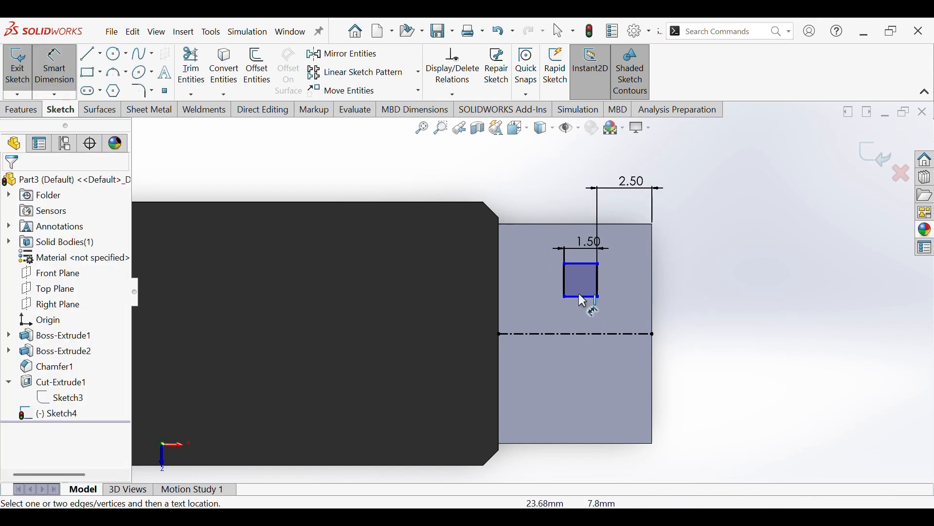
# - Dimension the distance from the square's upper side to the plug's upper long edge as 1.7 mm
pyautogui.click(578, 264)
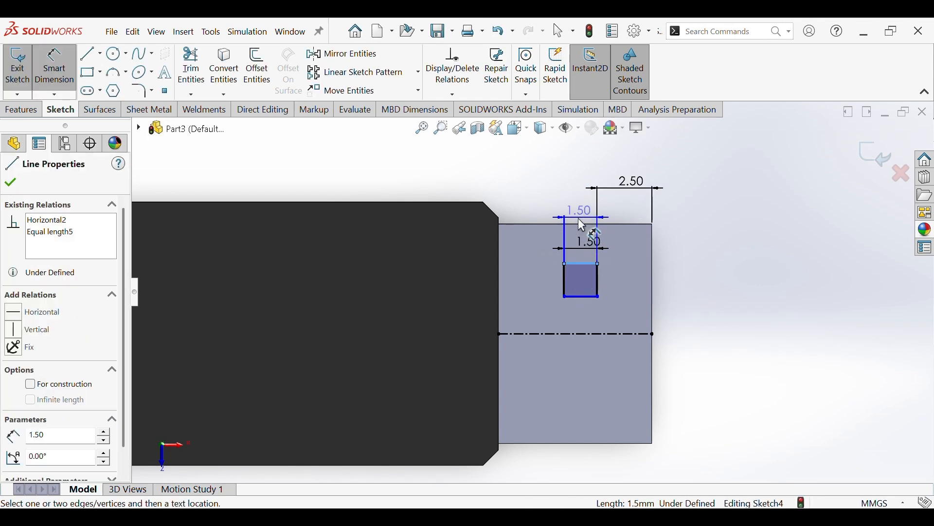
pyautogui.click(576, 223)
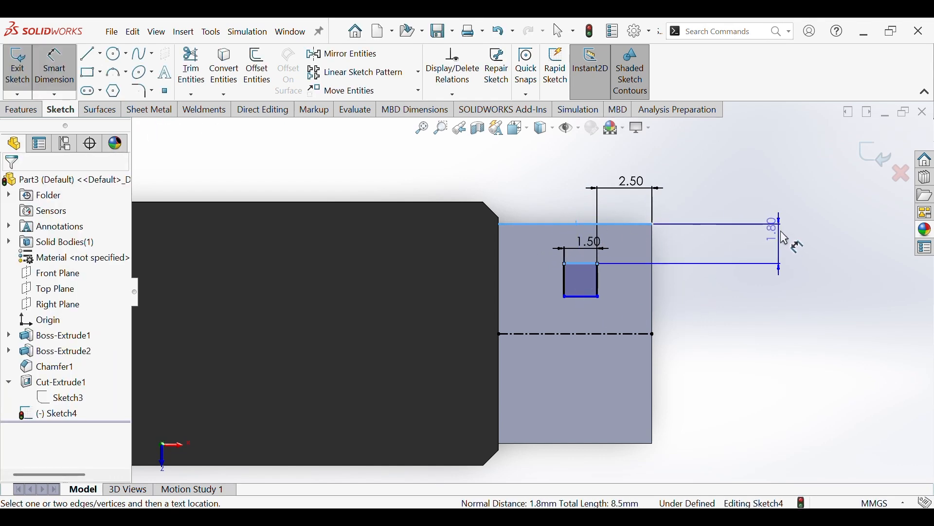
pyautogui.click(759, 252)
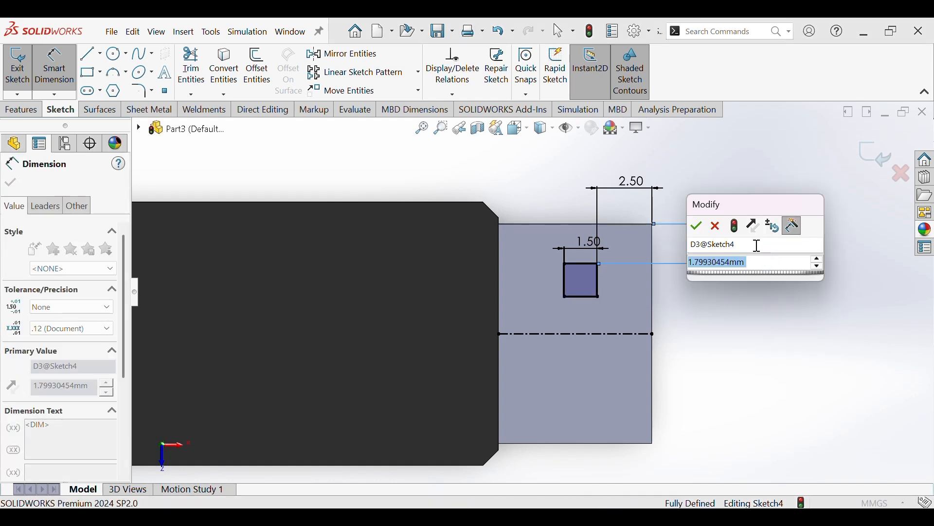
pyautogui.write('1.')
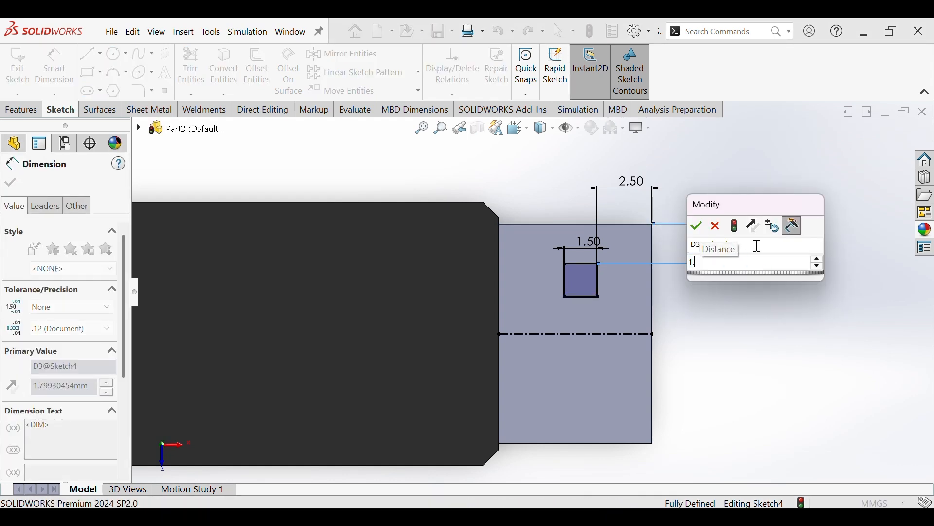
pyautogui.write('7')
pyautogui.press('Return')
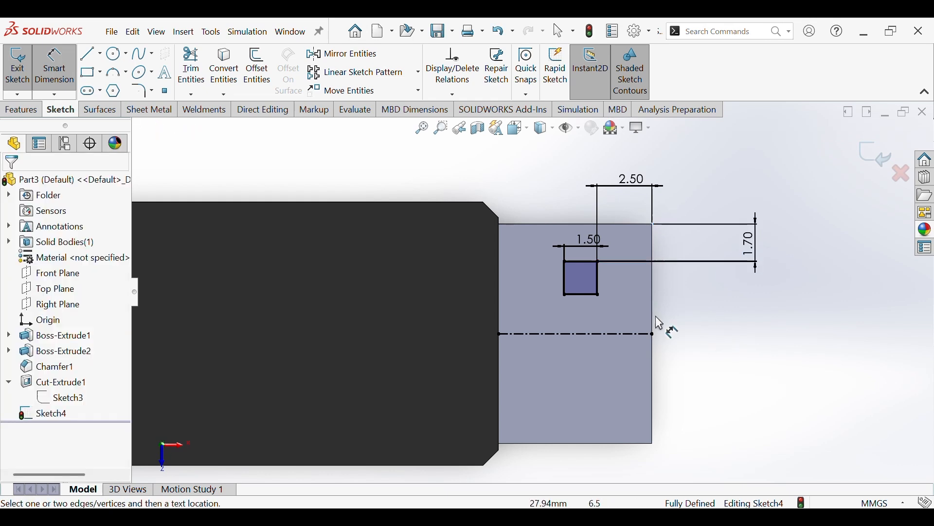
# - Mirror the four lines of the square about the plug's horizontal centerline, keeping the original
pyautogui.click(343, 54)
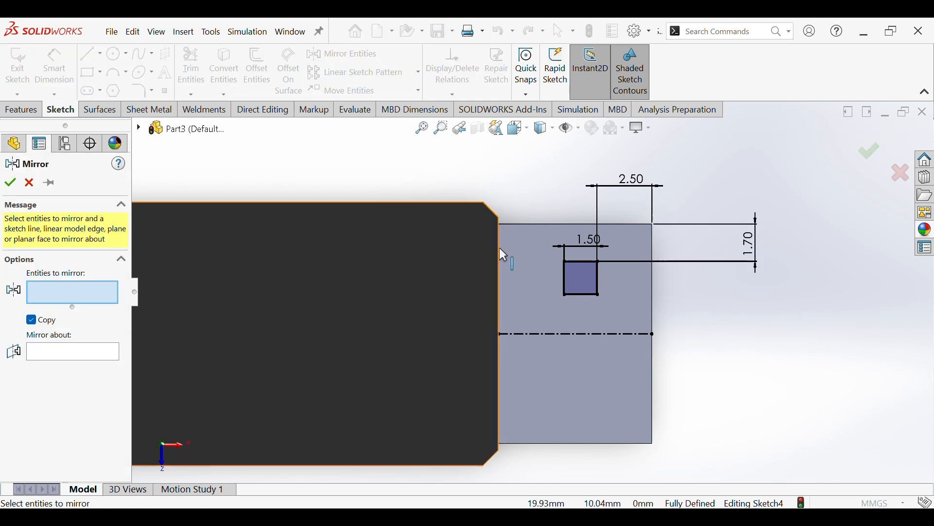
pyautogui.moveTo(548, 250); pyautogui.dragTo(606, 322)
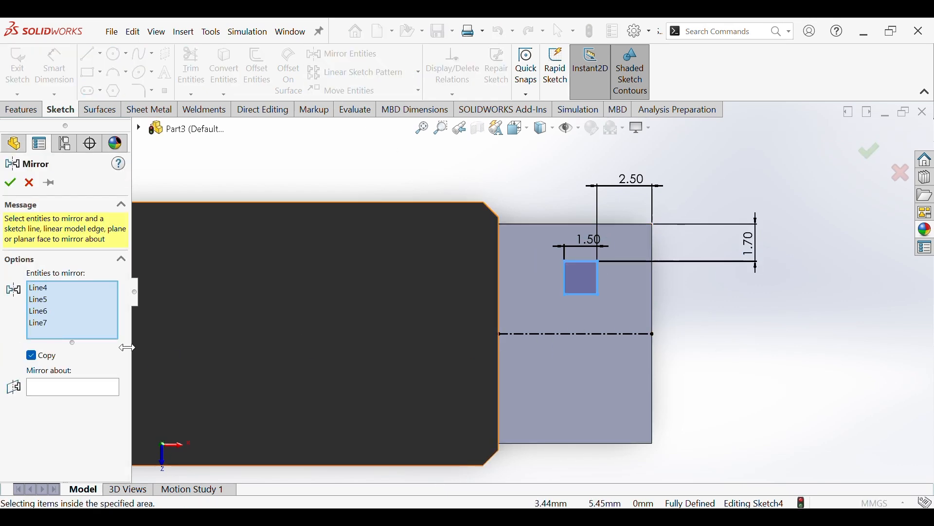
pyautogui.click(530, 334)
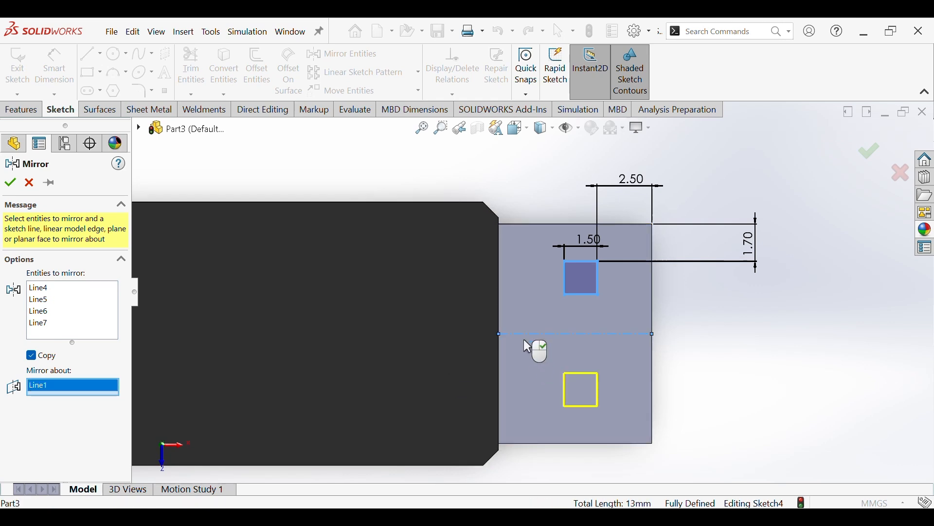
pyautogui.click(10, 183)
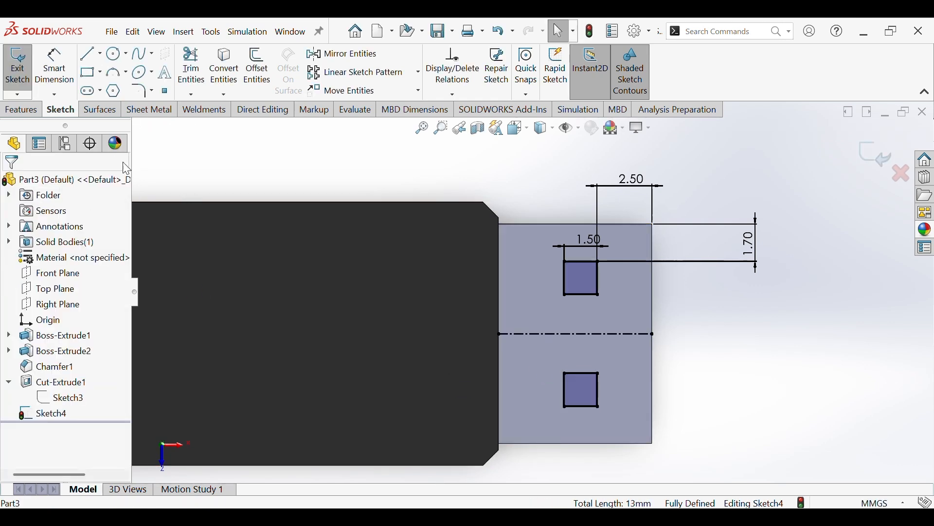
# - Cut both squares into the plug's top face with a Blind Extruded Cut 0.15 mm deep
pyautogui.click(21, 109)
pyautogui.click(207, 68)
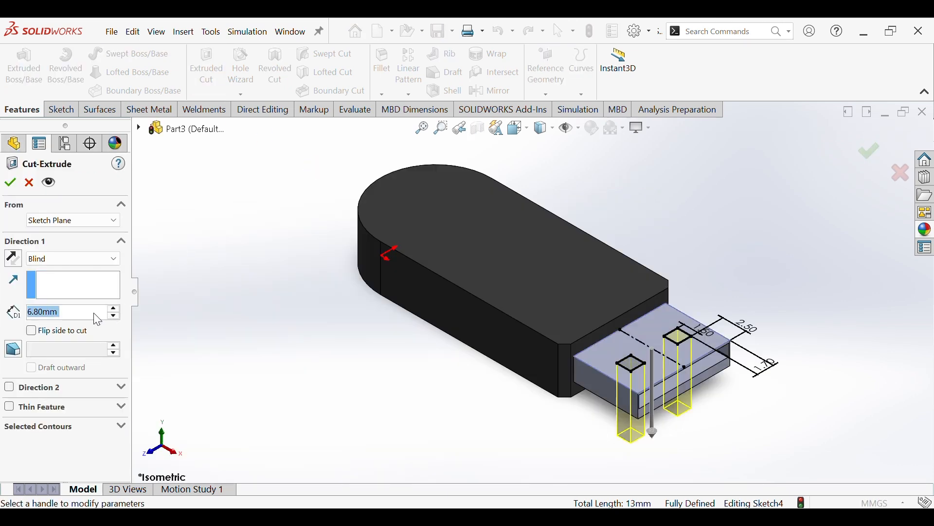
pyautogui.write('0.')
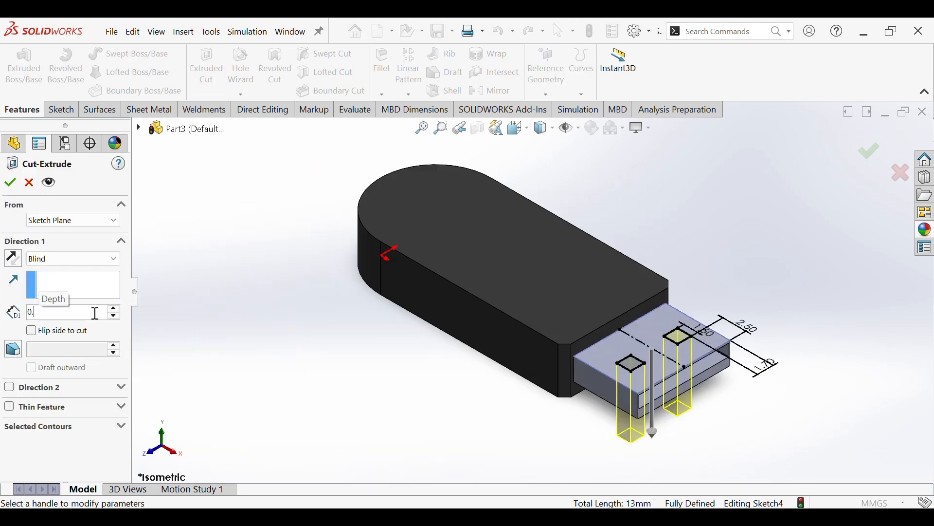
pyautogui.write('15')
pyautogui.press('Return')
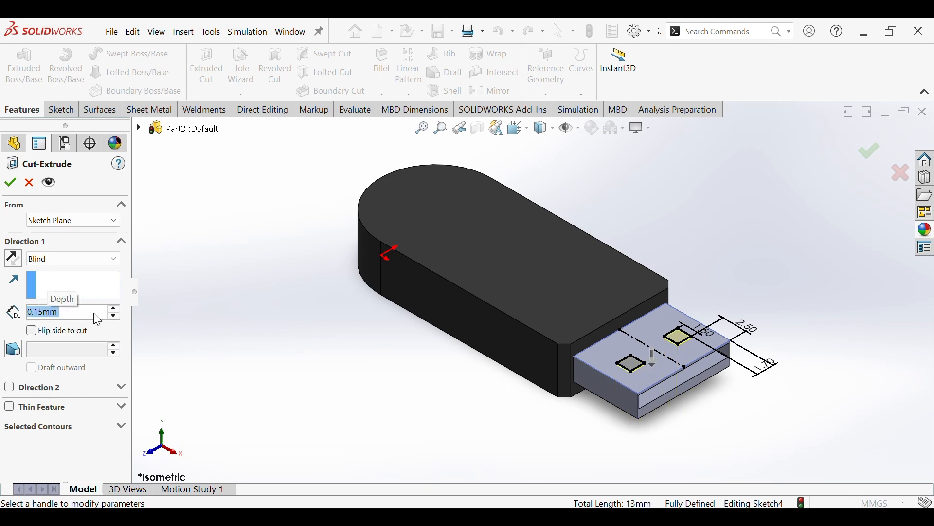
# - Start a sketch on the plug's underside face
pyautogui.scroll(-5, 682, 369)
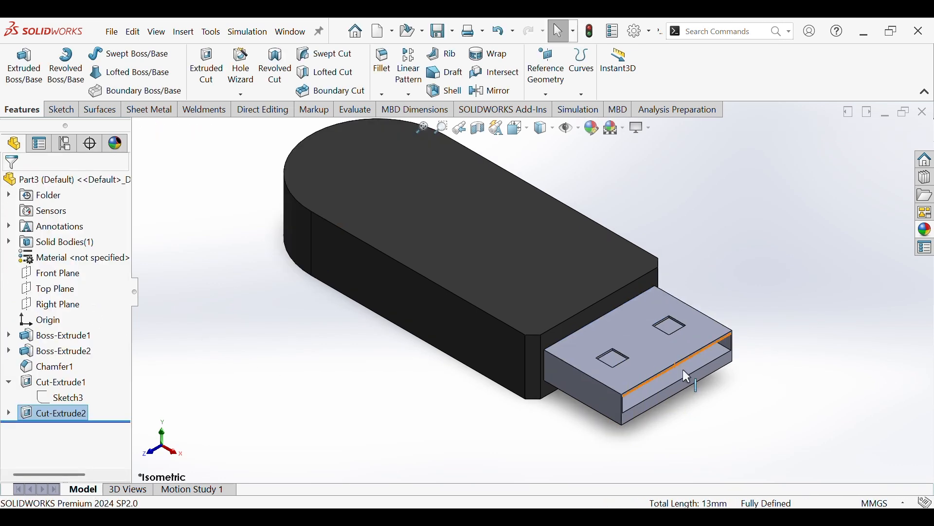
pyautogui.moveTo(554, 341); pyautogui.dragTo(580, 420, button='middle')
pyautogui.click(577, 415)
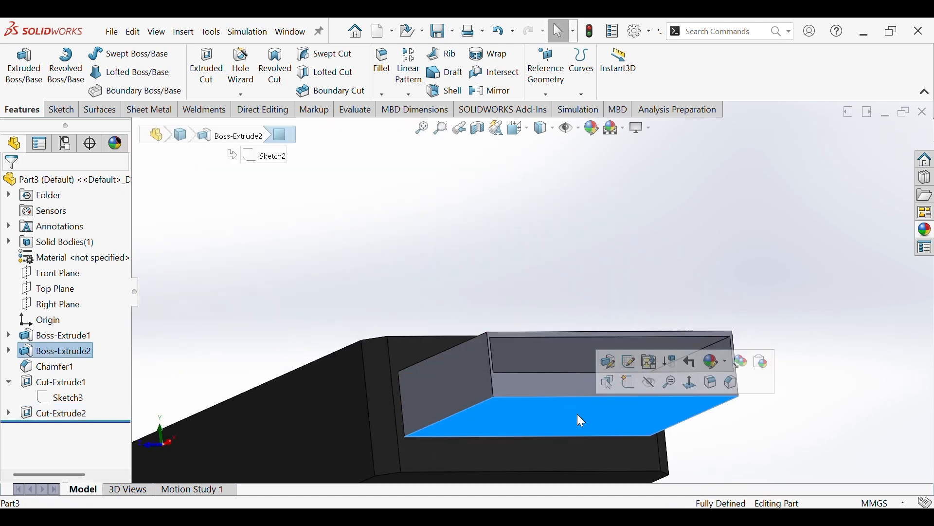
pyautogui.click(623, 387)
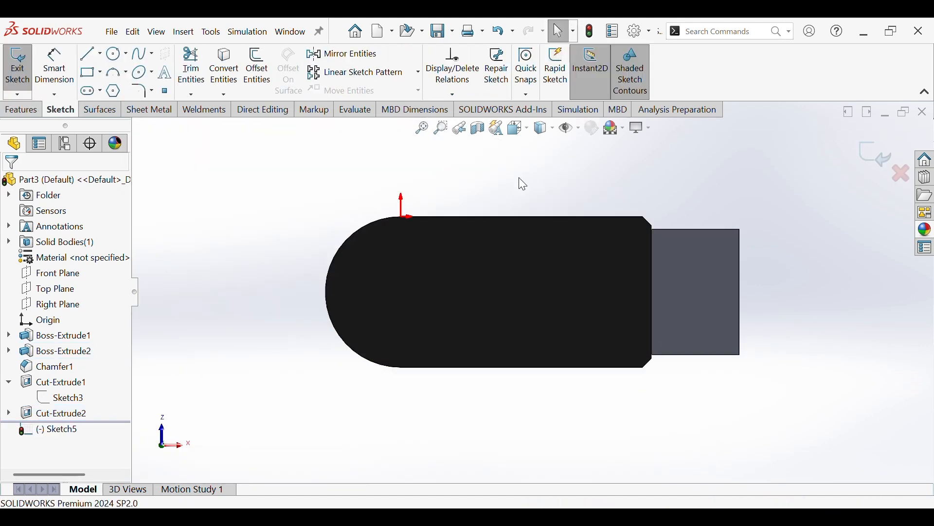
# - Convert the outlines of the two square recesses in the plug's top face into the underside sketch
pyautogui.click(518, 127)
pyautogui.click(594, 206)
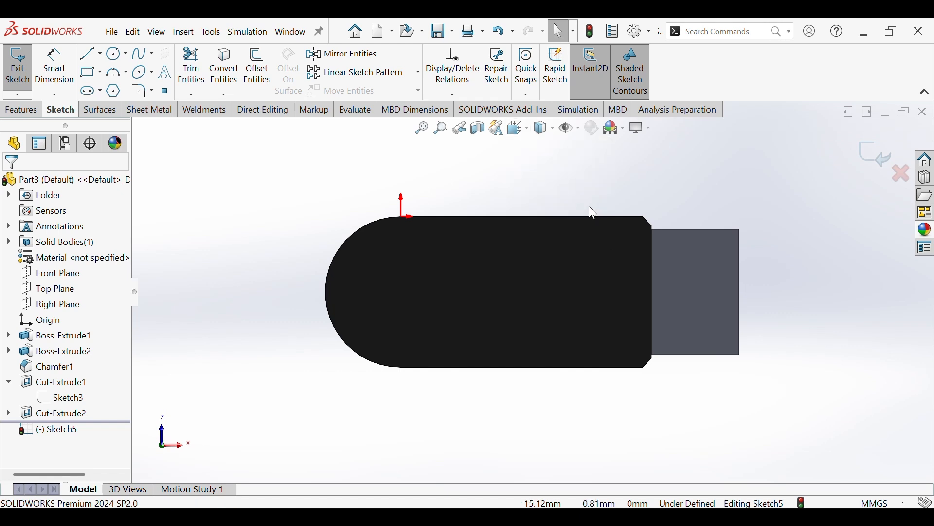
pyautogui.click(517, 127)
pyautogui.click(594, 207)
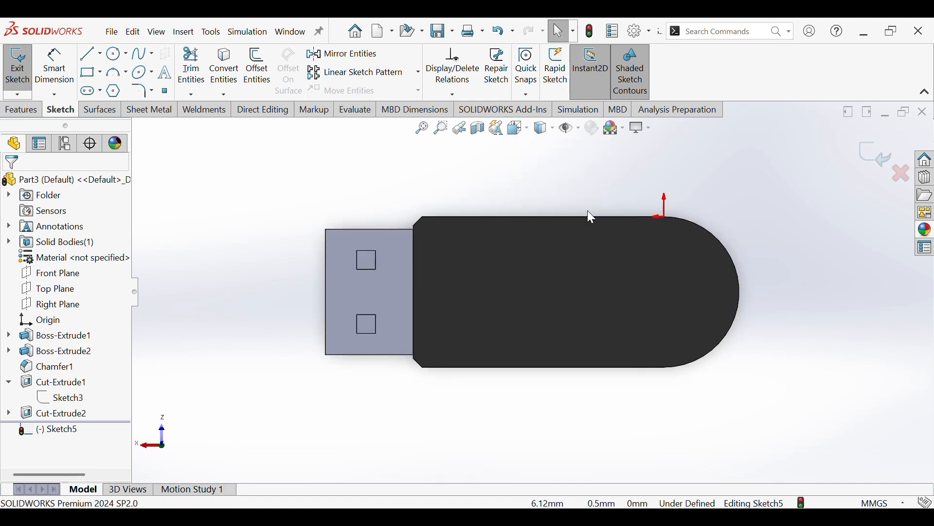
pyautogui.click(220, 69)
pyautogui.scroll(-3, 340, 202)
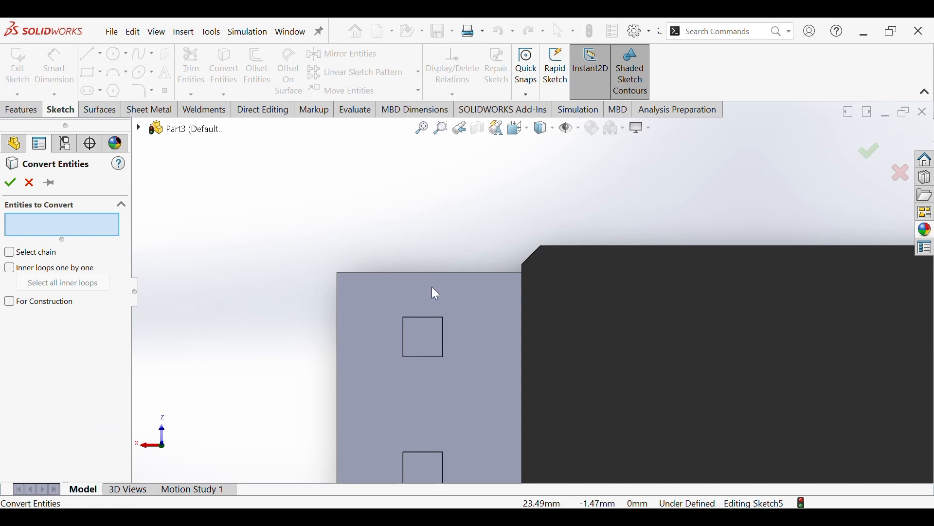
pyautogui.click(427, 317)
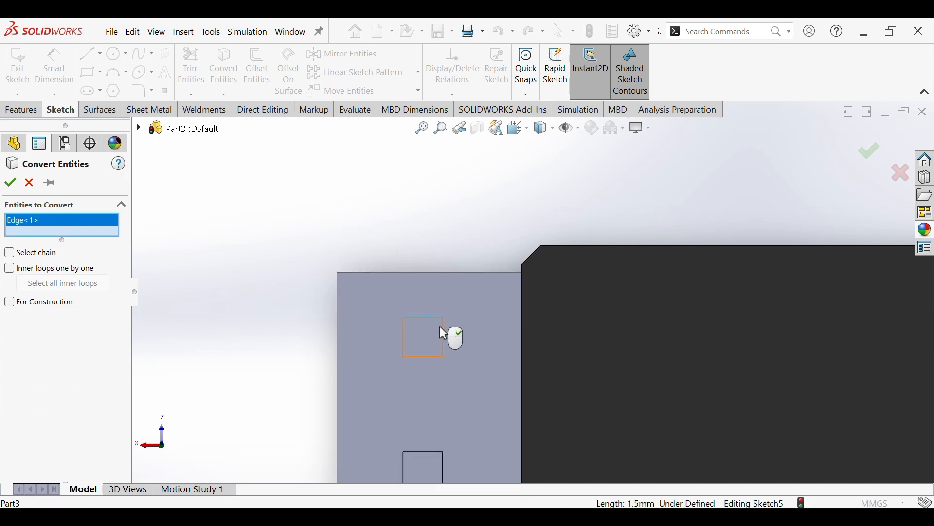
pyautogui.click(440, 328)
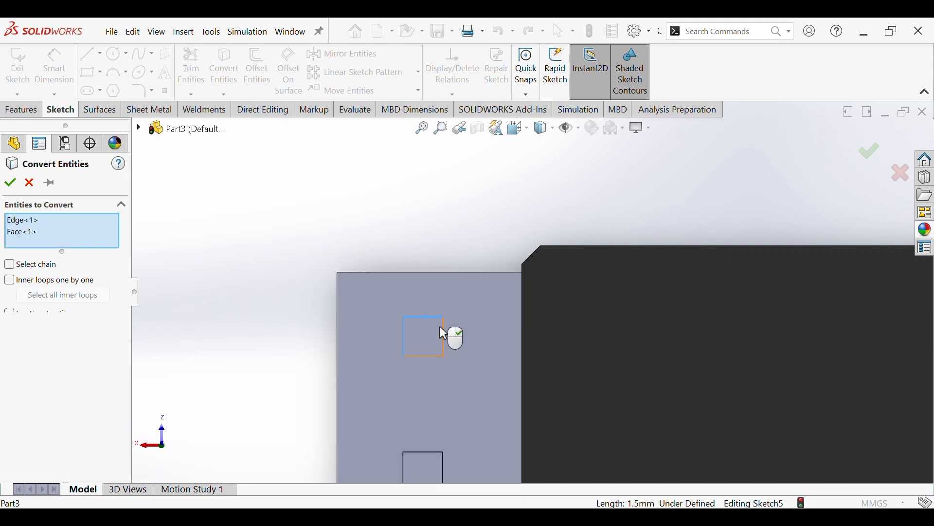
pyautogui.click(460, 414)
pyautogui.click(10, 184)
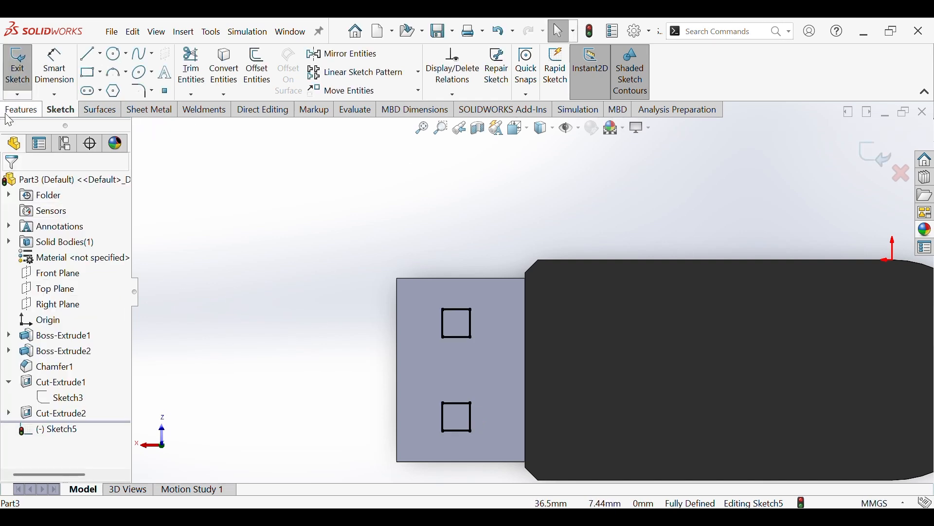
# - Cut both square outlines into the plug's underside face with a Blind Extruded Cut 0.5 mm deep
pyautogui.click(21, 110)
pyautogui.click(207, 68)
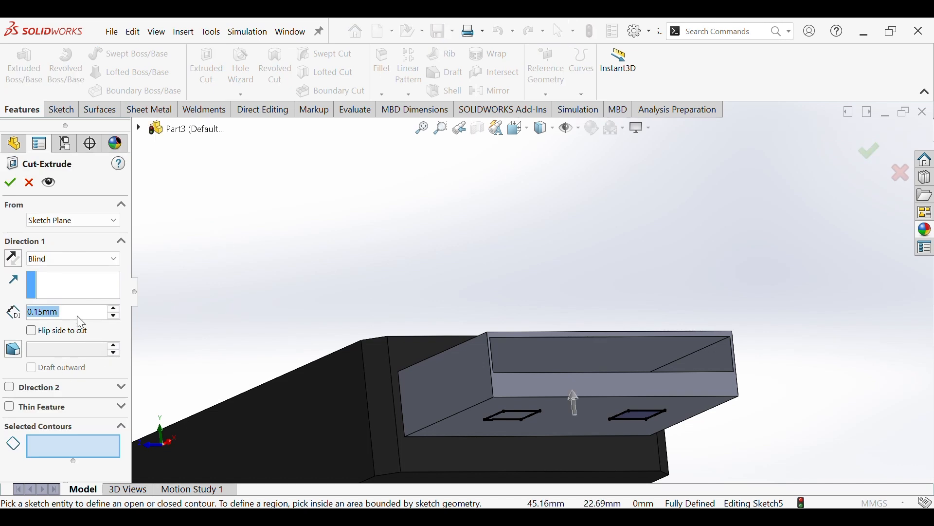
pyautogui.click(512, 415)
pyautogui.click(641, 416)
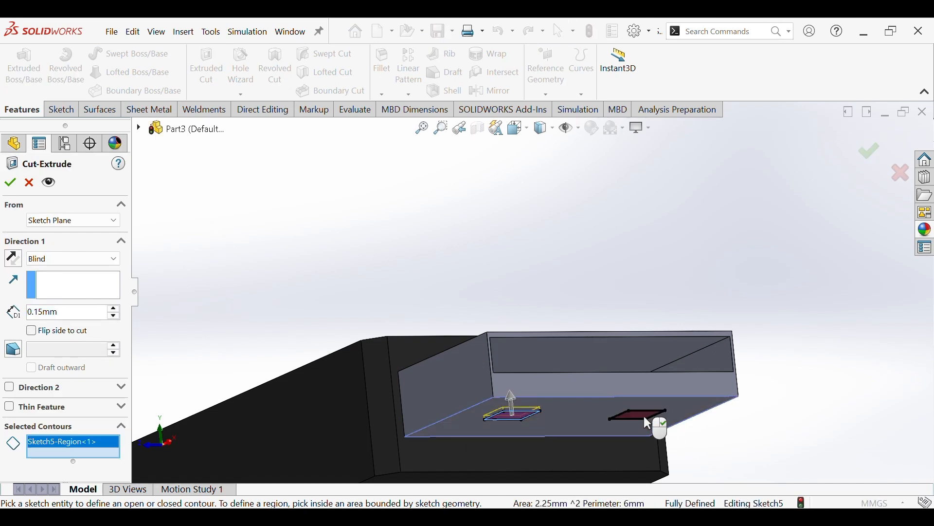
pyautogui.click(66, 314)
pyautogui.write('0.')
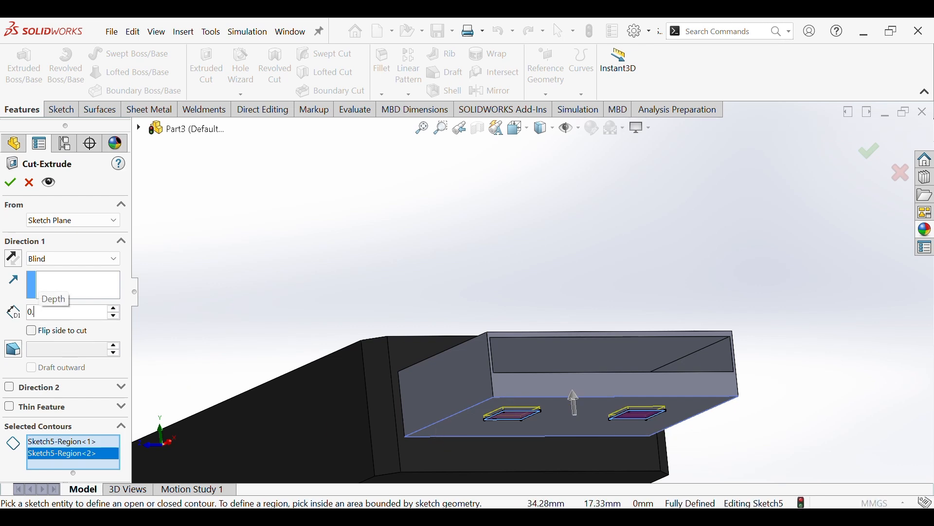
pyautogui.write('5')
pyautogui.press('Return')
pyautogui.press('Return')
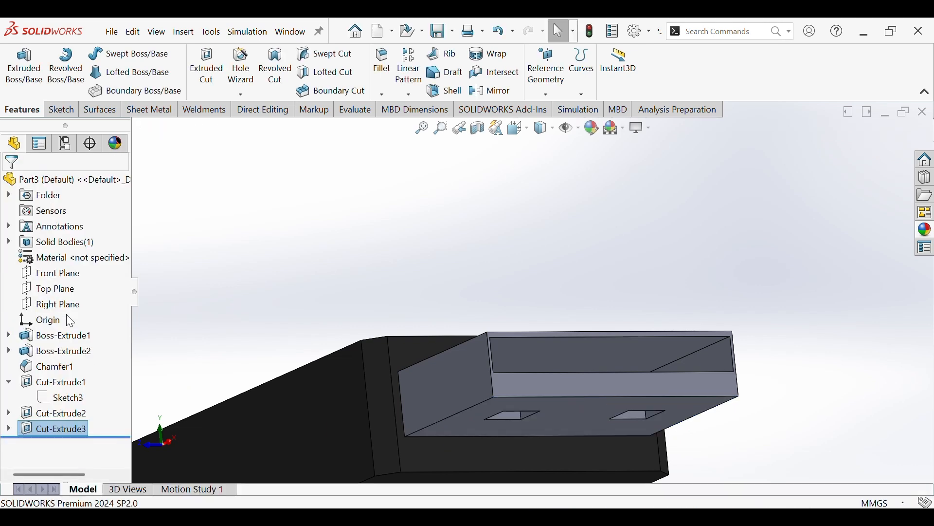
# - Start a new sketch on the plug's underside face containing the two square recesses
pyautogui.hotkey('ctrl', '7')
pyautogui.moveTo(662, 387); pyautogui.dragTo(693, 265, button='middle')
pyautogui.click(688, 259)
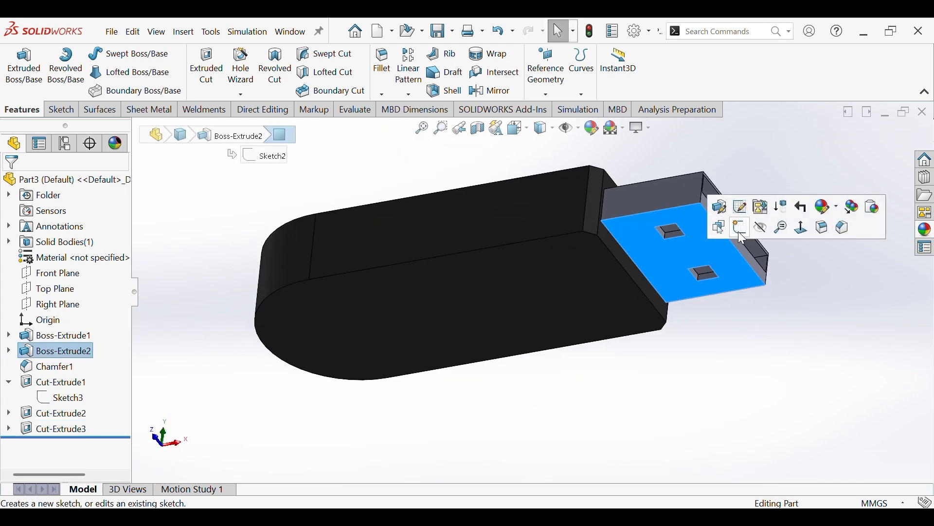
pyautogui.click(738, 231)
# - Sketch a seven-segment stepped line between the square recesses, from the body edge to the plug's free end, with vertical steps about 0.74 mm high
pyautogui.scroll(-4, 768, 291)
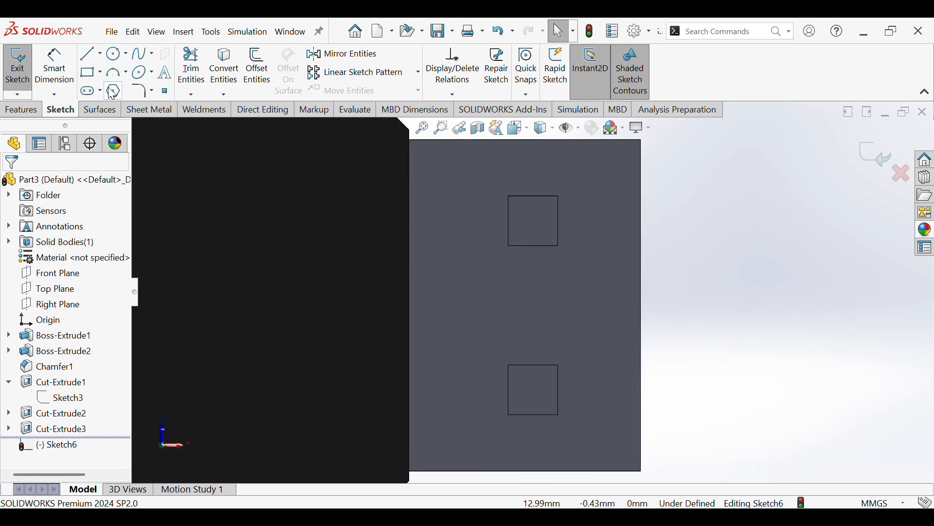
pyautogui.click(87, 55)
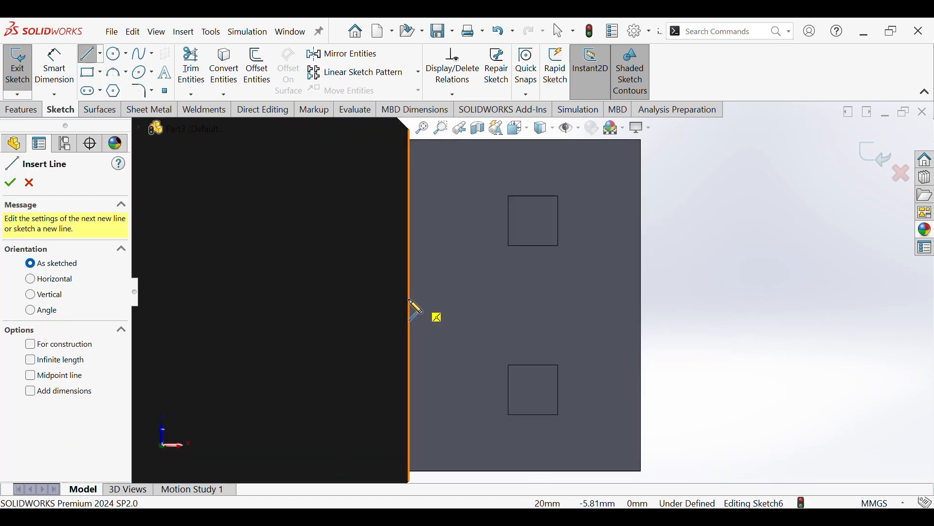
pyautogui.click(410, 306)
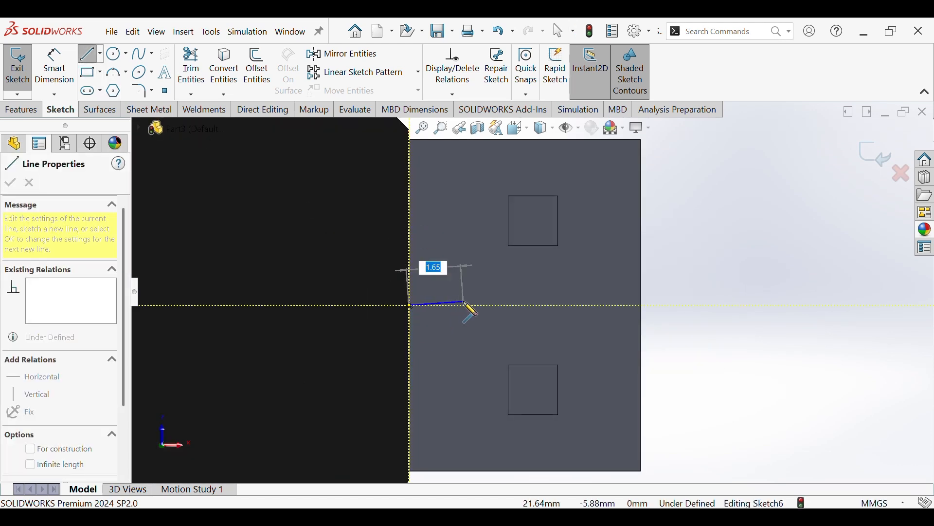
pyautogui.click(466, 306)
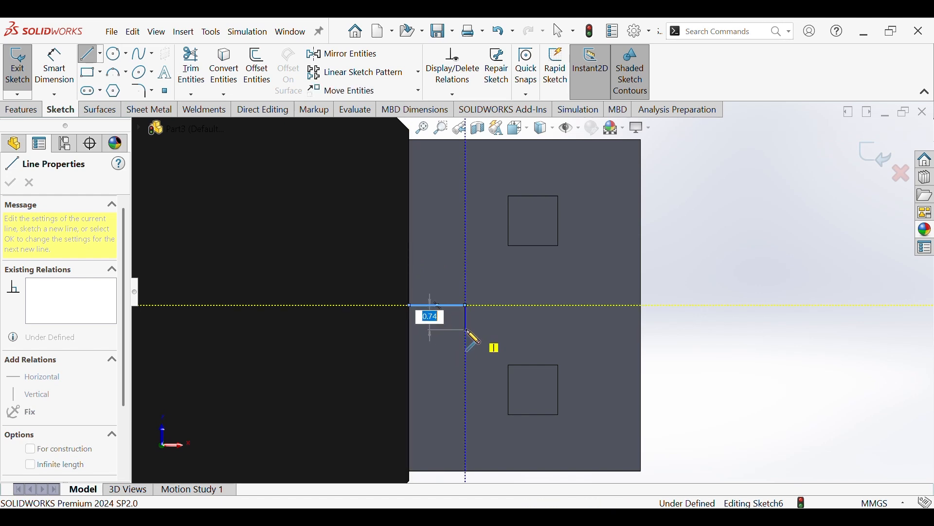
pyautogui.click(467, 330)
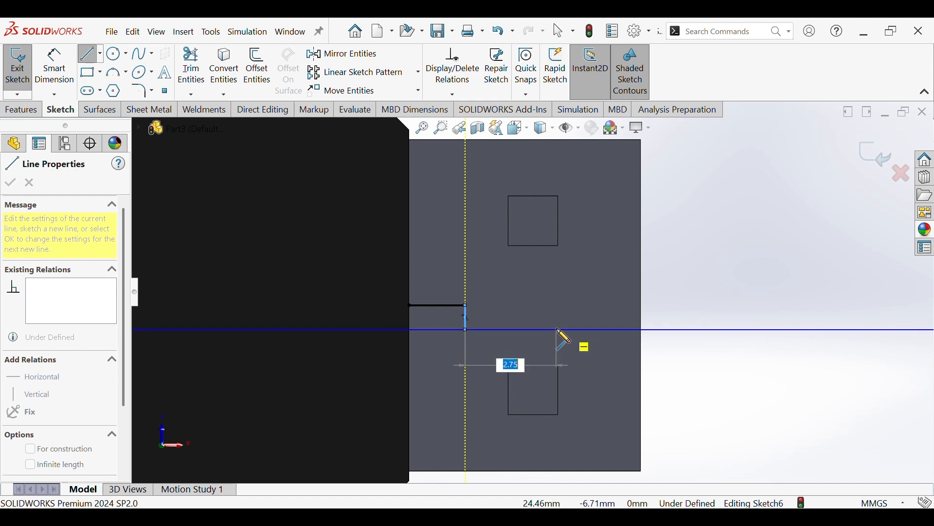
pyautogui.click(584, 330)
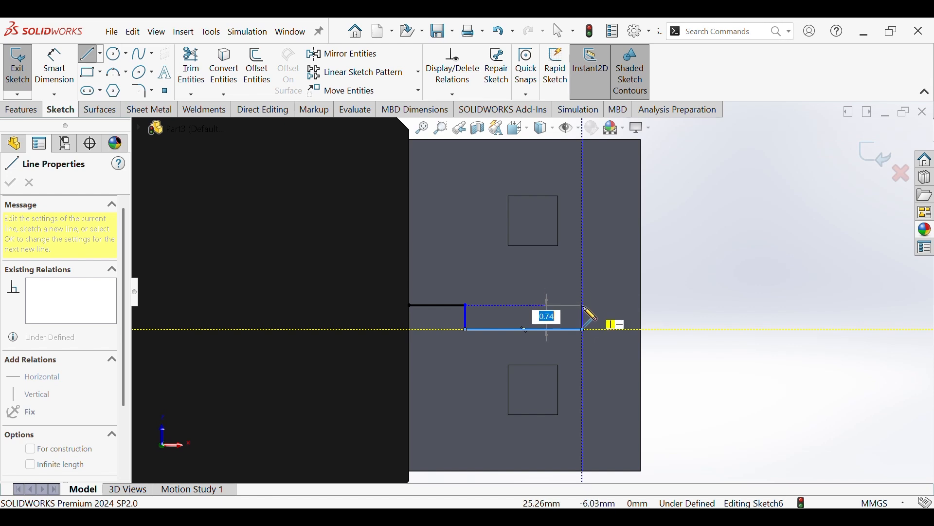
pyautogui.click(583, 306)
pyautogui.doubleClick(610, 306)
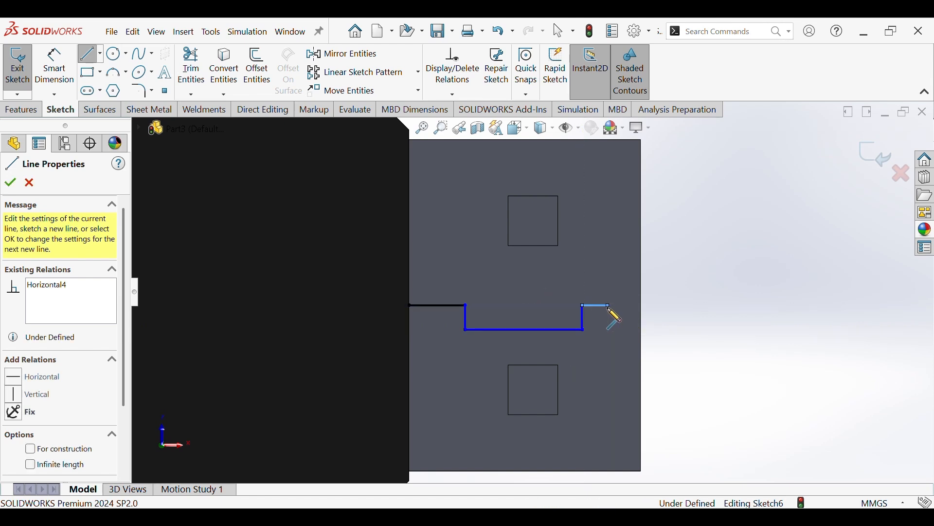
pyautogui.click(609, 306)
pyautogui.click(609, 330)
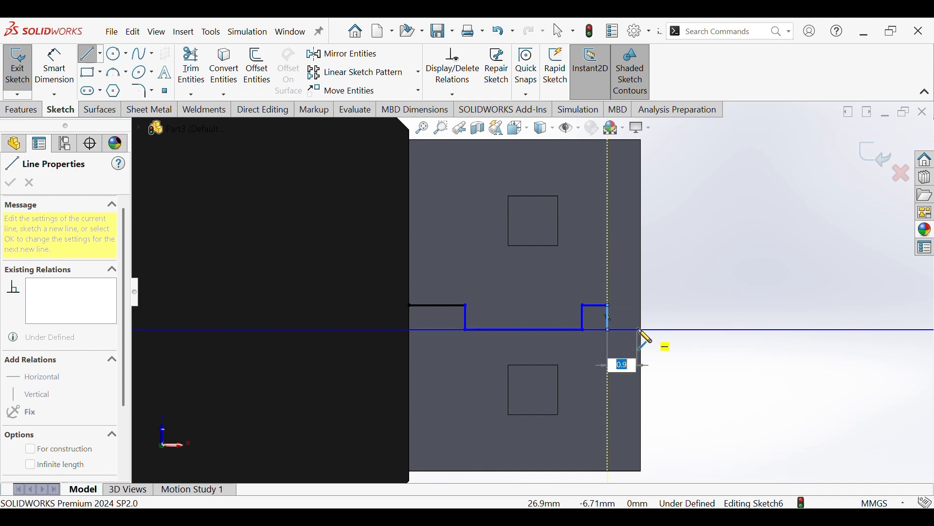
pyautogui.doubleClick(644, 330)
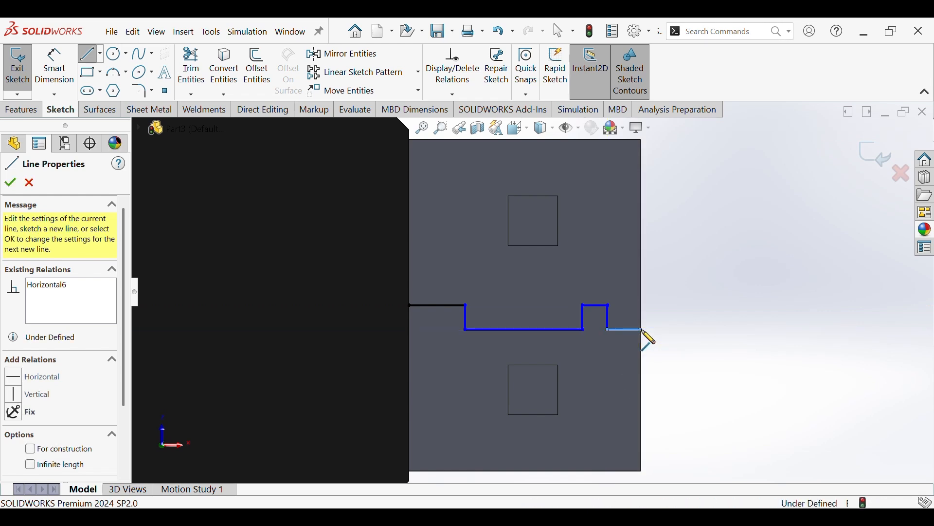
pyautogui.press('Escape')
# - Align the four upper endpoints of the stepped line with a Horizontal relation
pyautogui.keyDown('ctrl'); pyautogui.moveTo(653, 346); pyautogui.dragTo(629, 335, button='middle'); pyautogui.keyUp('ctrl')
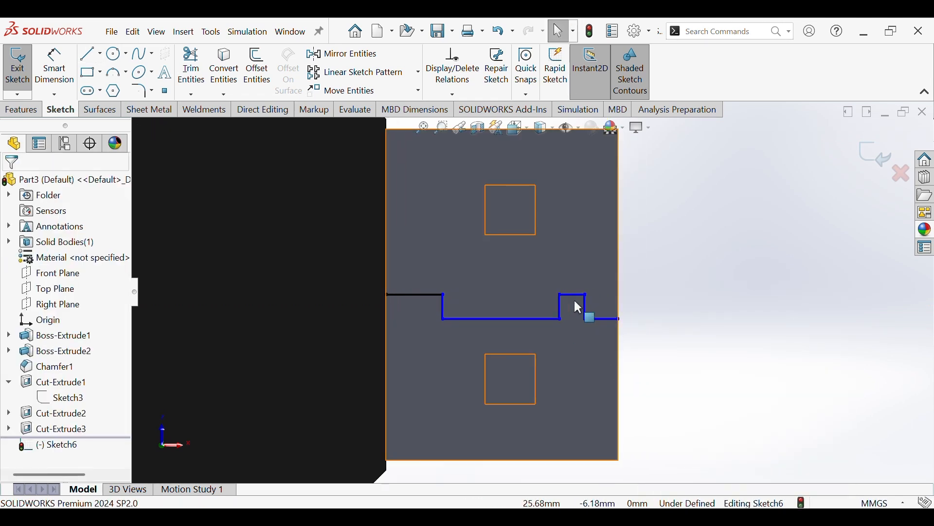
pyautogui.click(586, 295)
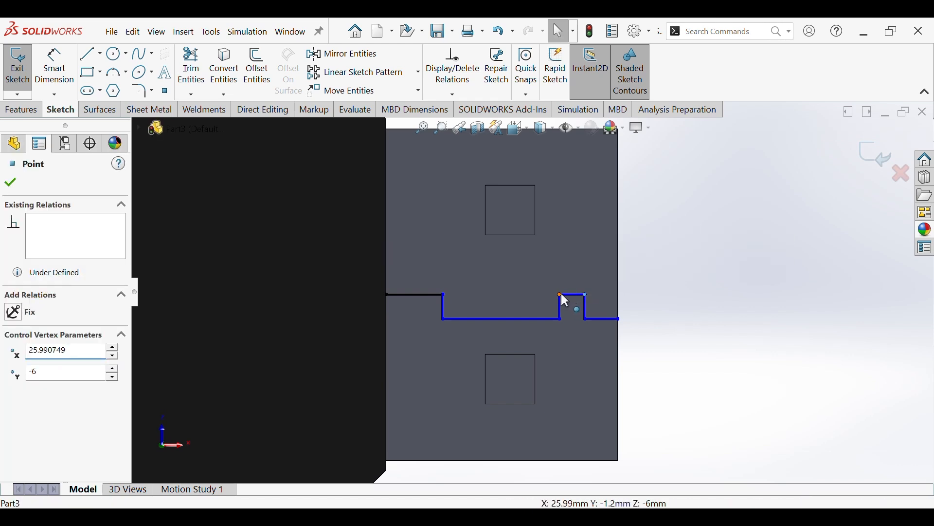
pyautogui.keyDown('ctrl'); pyautogui.click(560, 294); pyautogui.keyUp('ctrl')
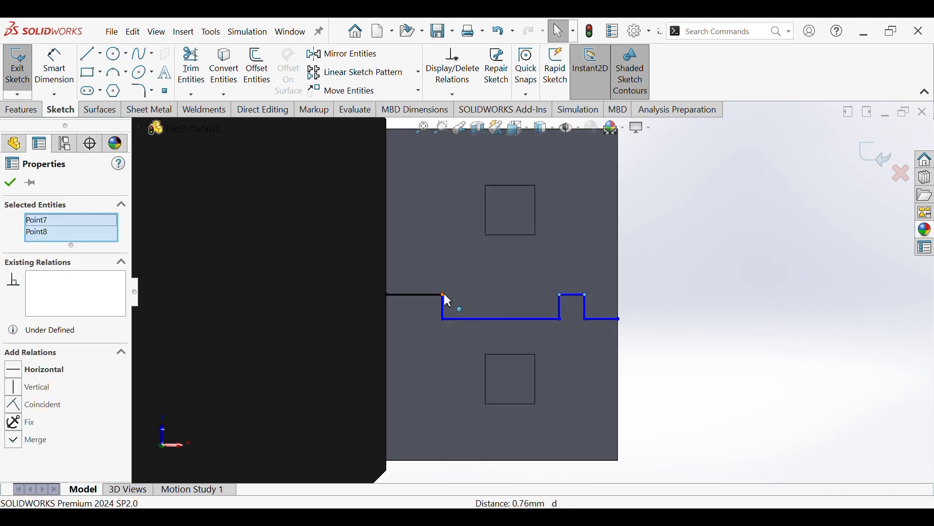
pyautogui.keyDown('ctrl'); pyautogui.click(387, 295); pyautogui.keyUp('ctrl')
pyautogui.keyDown('ctrl'); pyautogui.click(388, 295); pyautogui.keyUp('ctrl')
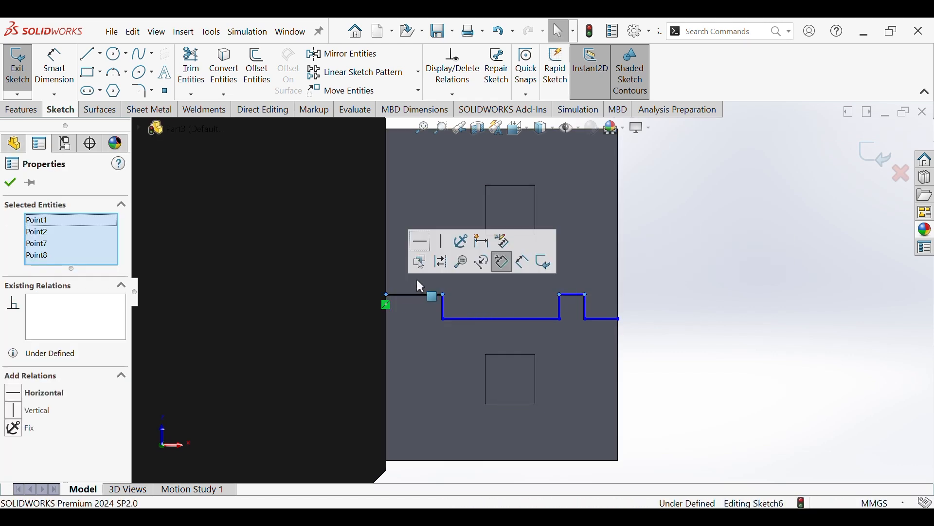
pyautogui.click(422, 242)
pyautogui.click(690, 356)
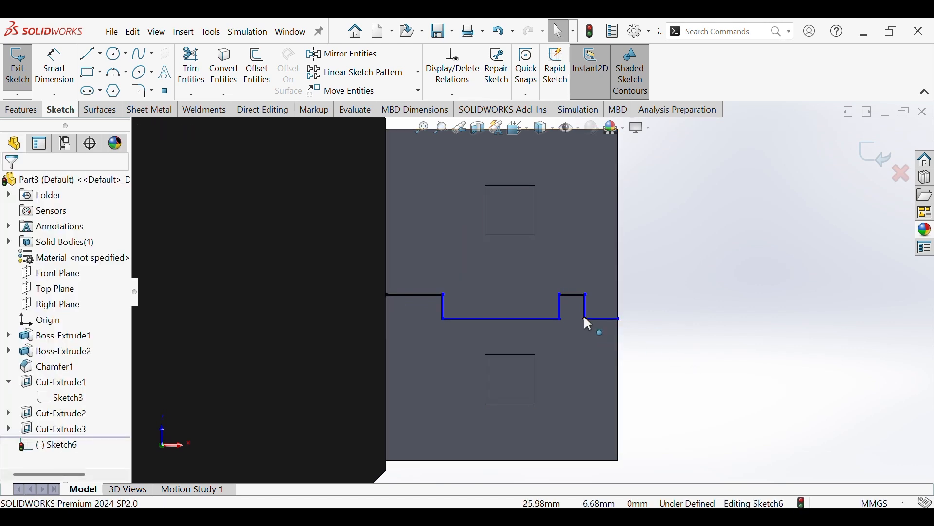
# - Align the lower corner points of the stepped line with a Horizontal relation
pyautogui.click(585, 319)
pyautogui.keyDown('ctrl'); pyautogui.click(443, 319); pyautogui.keyUp('ctrl')
pyautogui.keyDown('ctrl'); pyautogui.click(442, 319); pyautogui.keyUp('ctrl')
pyautogui.click(472, 269)
pyautogui.click(652, 345)
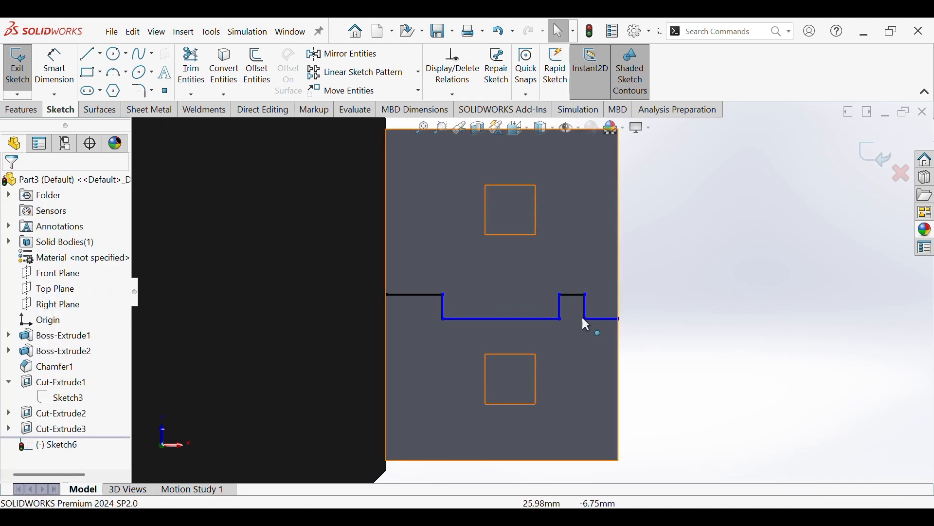
# - Make the stepped line's three vertical segments equal in length and shift the middle one toward the body
pyautogui.click(585, 307)
pyautogui.keyDown('ctrl'); pyautogui.click(561, 308); pyautogui.keyUp('ctrl')
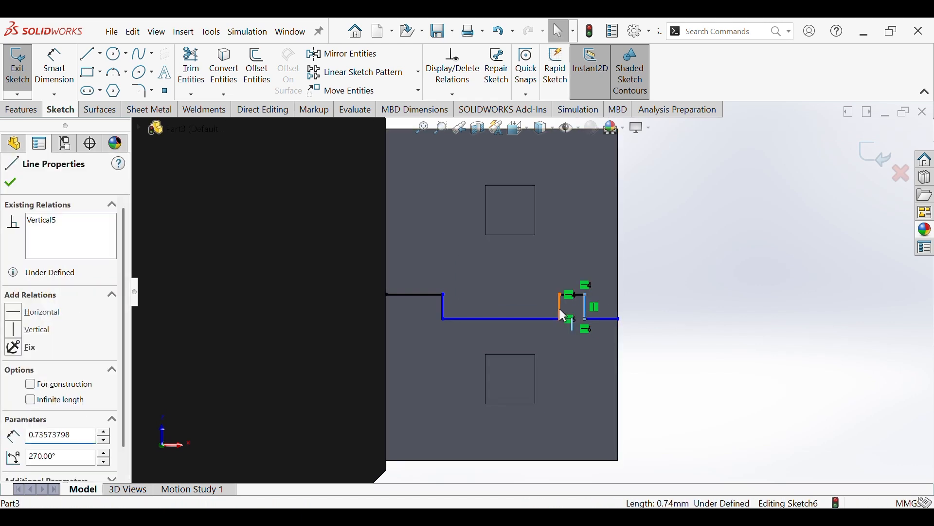
pyautogui.keyDown('ctrl'); pyautogui.click(445, 300); pyautogui.keyUp('ctrl')
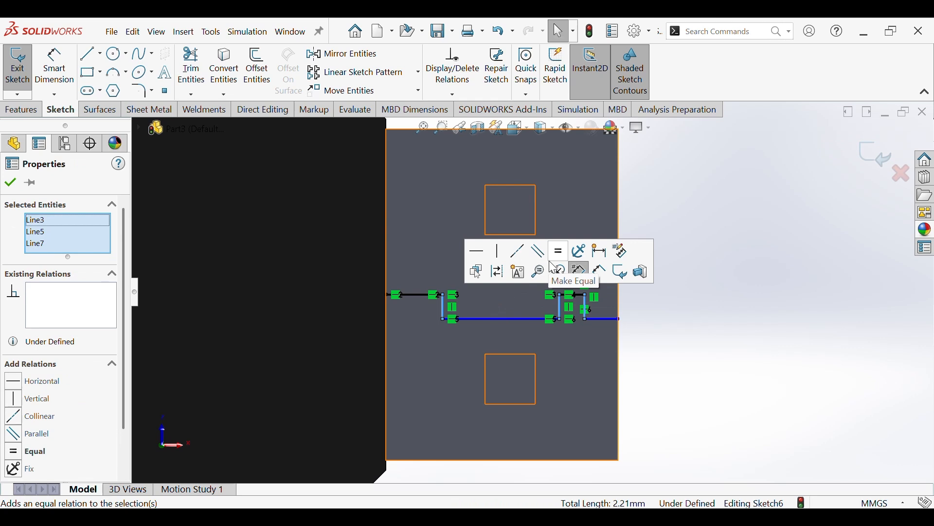
pyautogui.click(558, 266)
pyautogui.click(666, 320)
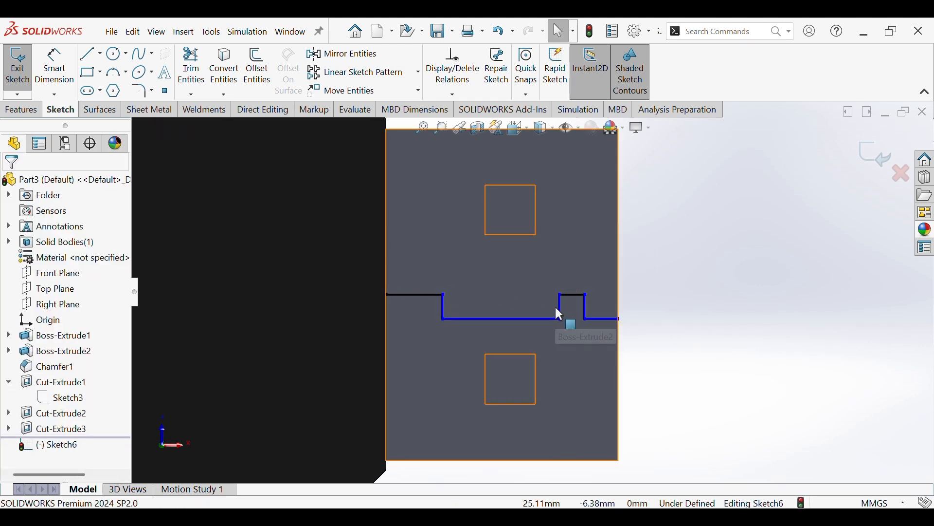
pyautogui.moveTo(509, 303); pyautogui.dragTo(509, 303)
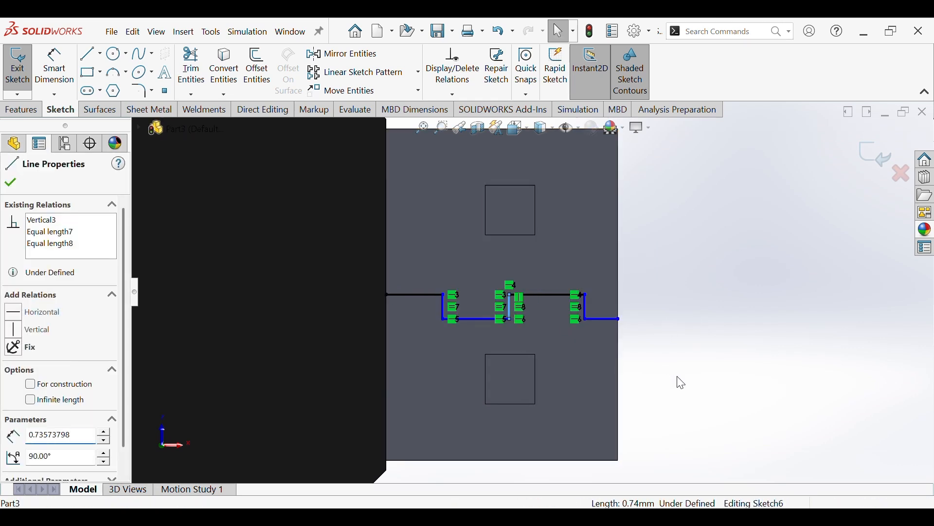
pyautogui.click(678, 378)
# - Dimension the length of the stepped line's upper horizontal segment that starts at the body edge
pyautogui.click(46, 78)
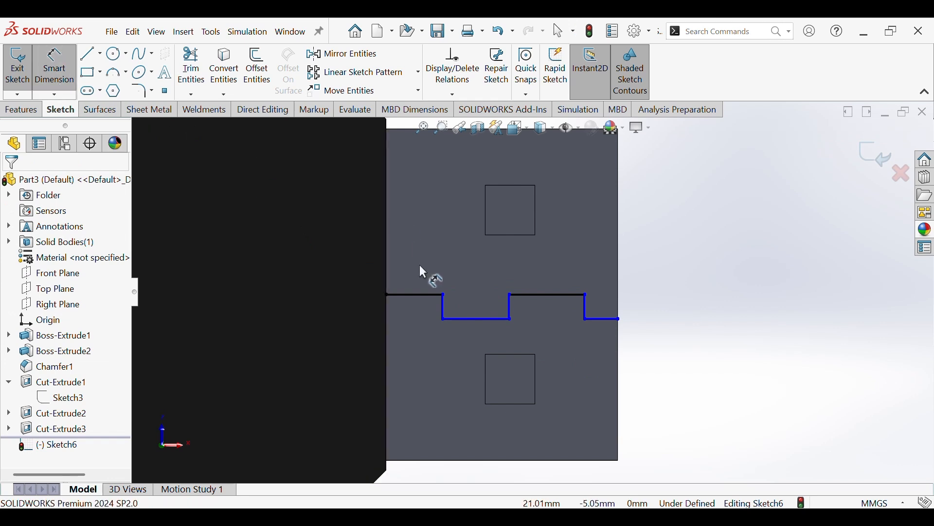
pyautogui.click(413, 294)
pyautogui.click(411, 279)
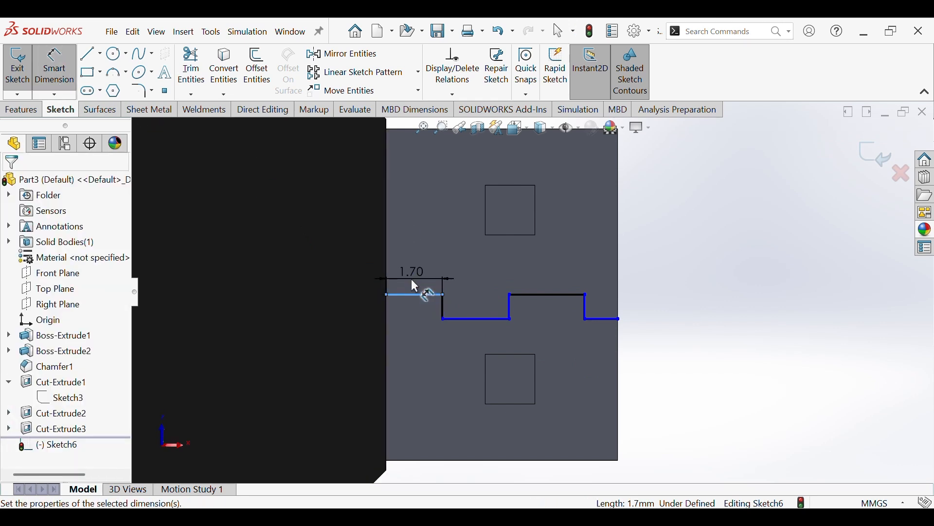
pyautogui.click(642, 400)
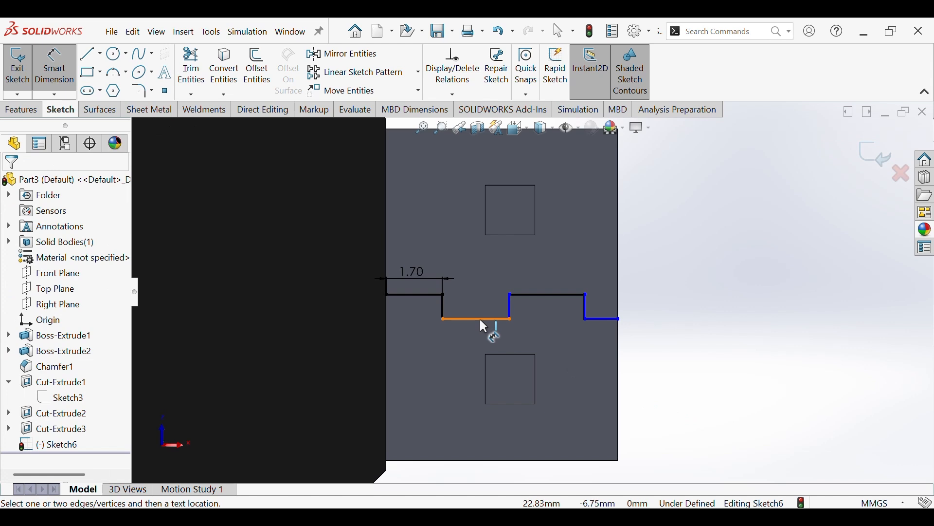
# - Dimension the lower horizontal segment between the first two vertical steps and set its length to 2 mm
pyautogui.click(480, 319)
pyautogui.click(482, 339)
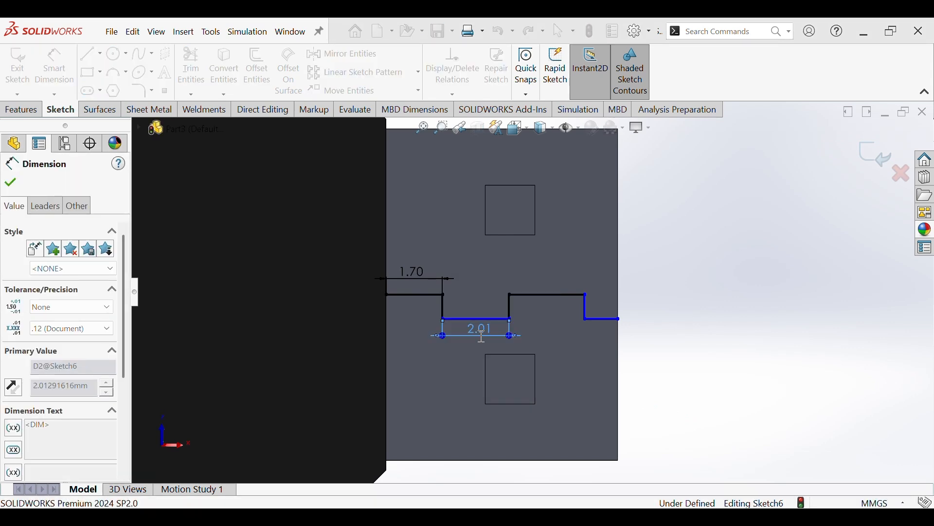
pyautogui.click(627, 377)
pyautogui.click(475, 335)
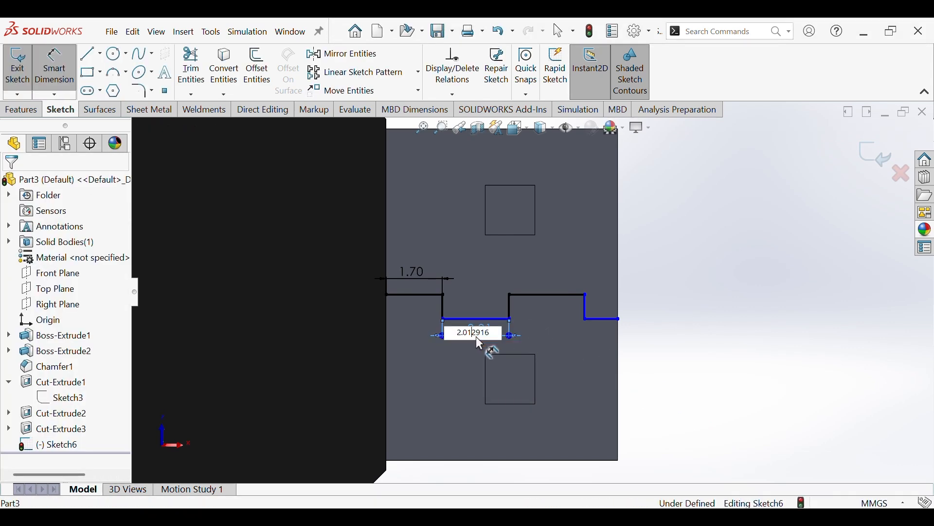
pyautogui.doubleClick(480, 332)
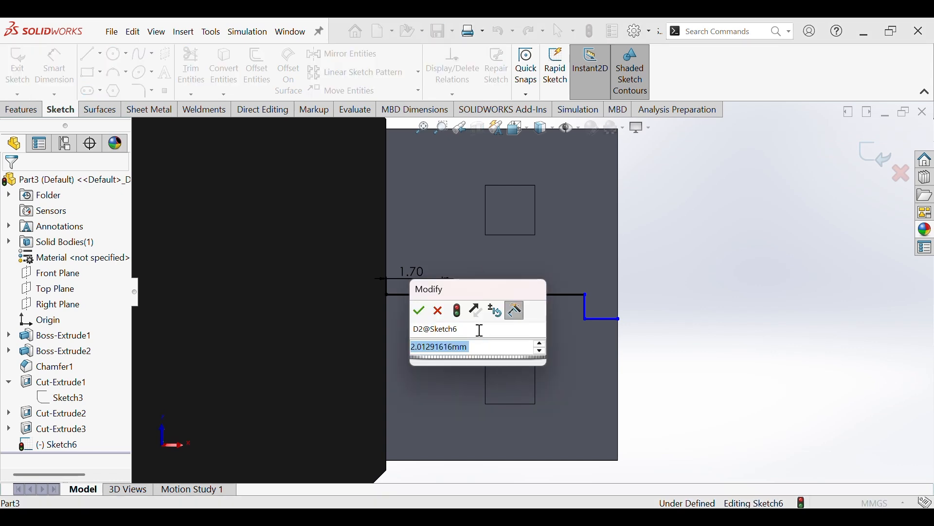
pyautogui.write('2')
pyautogui.press('Return')
pyautogui.click(719, 351)
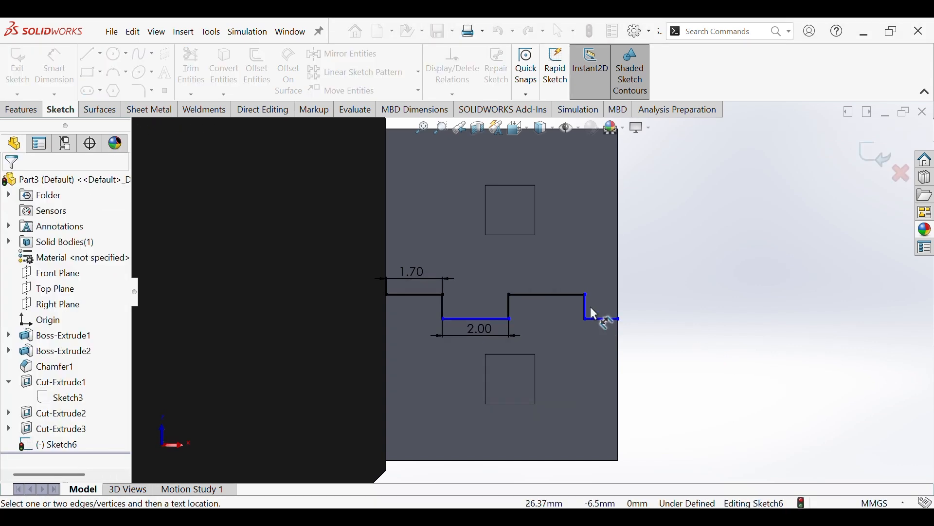
# - Dimension the upper horizontal segment between the middle and last vertical steps at 2 mm
pyautogui.click(559, 294)
pyautogui.click(559, 281)
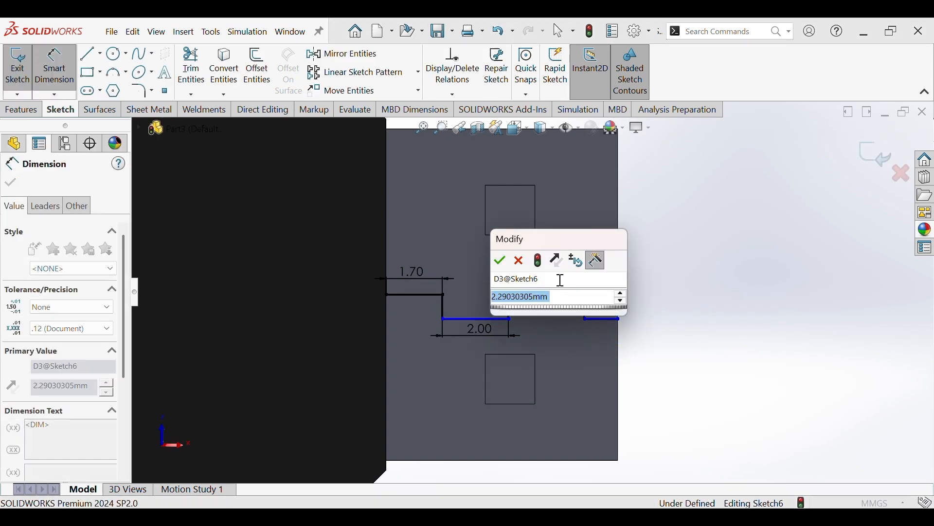
pyautogui.write('2')
pyautogui.press('Return')
pyautogui.click(688, 357)
pyautogui.click(595, 320)
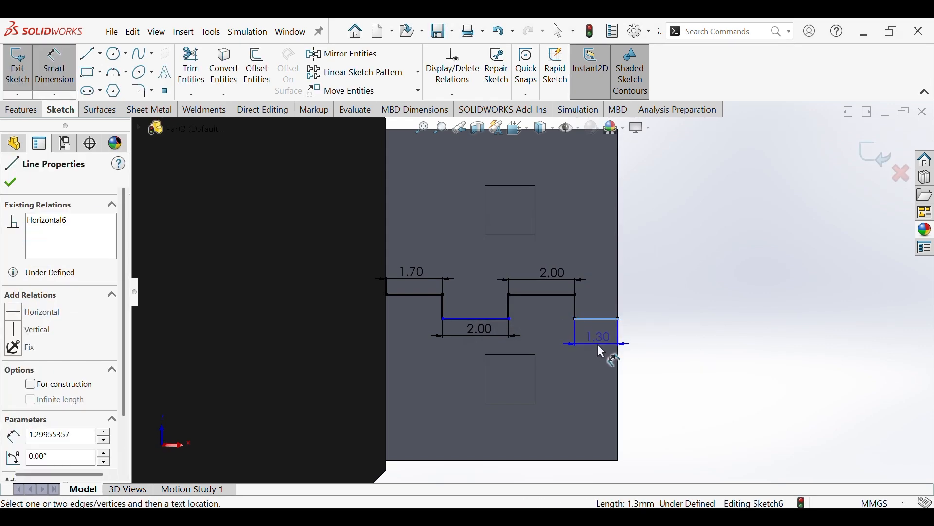
pyautogui.click(592, 347)
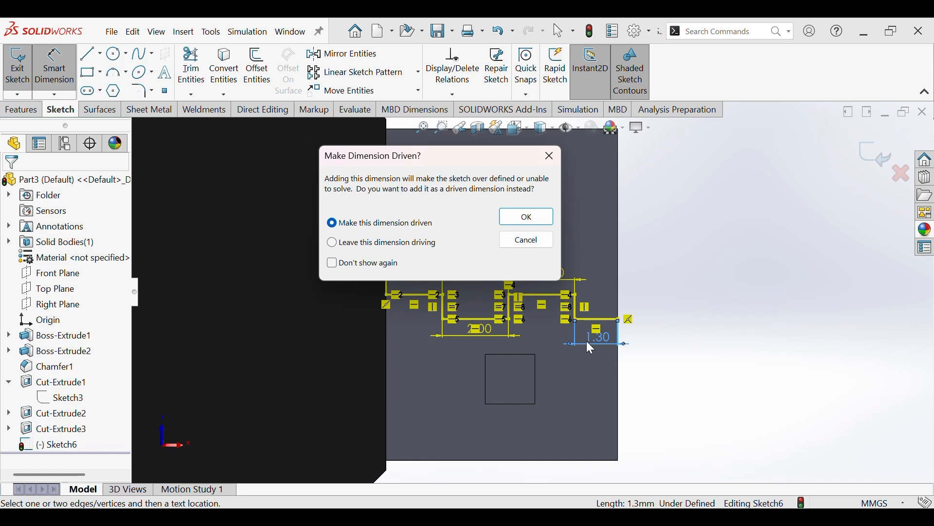
pyautogui.click(530, 242)
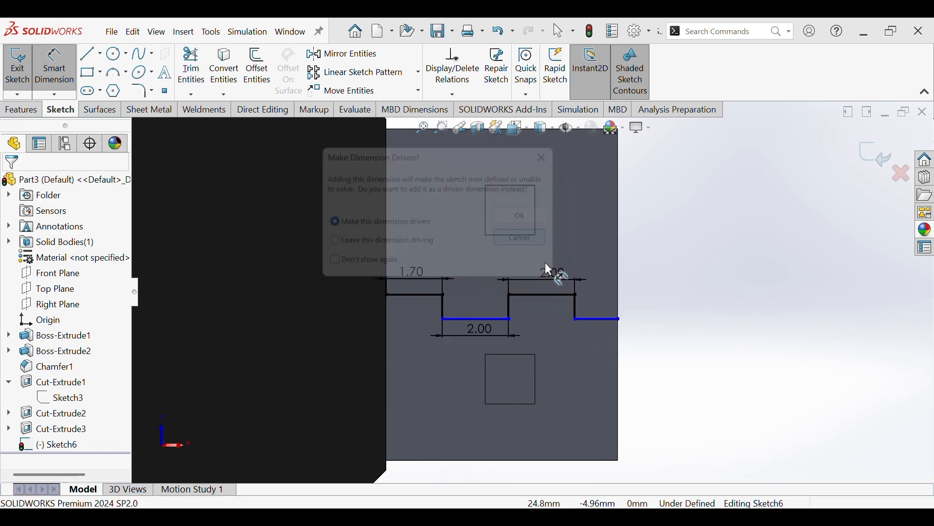
# - Dimension the stepped line's last vertical segment near the plug's open end at 0.75 mm
pyautogui.click(577, 311)
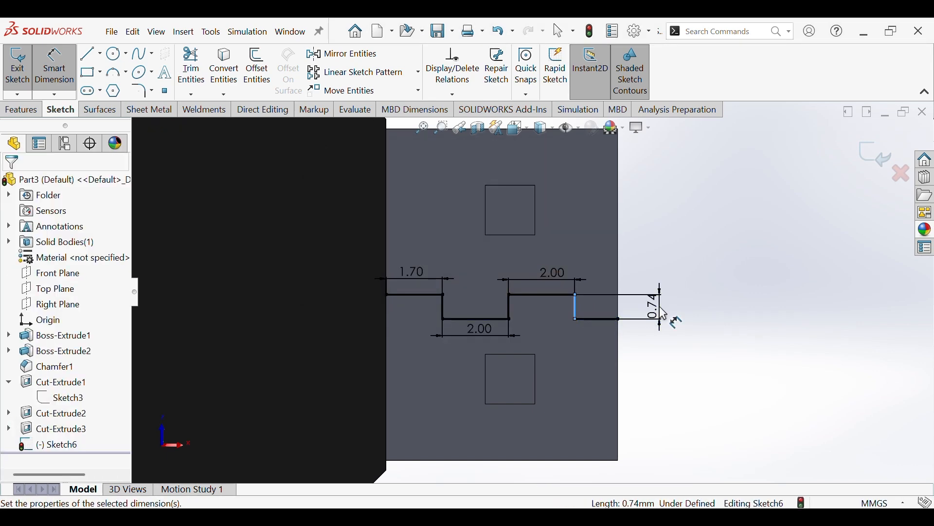
pyautogui.click(654, 307)
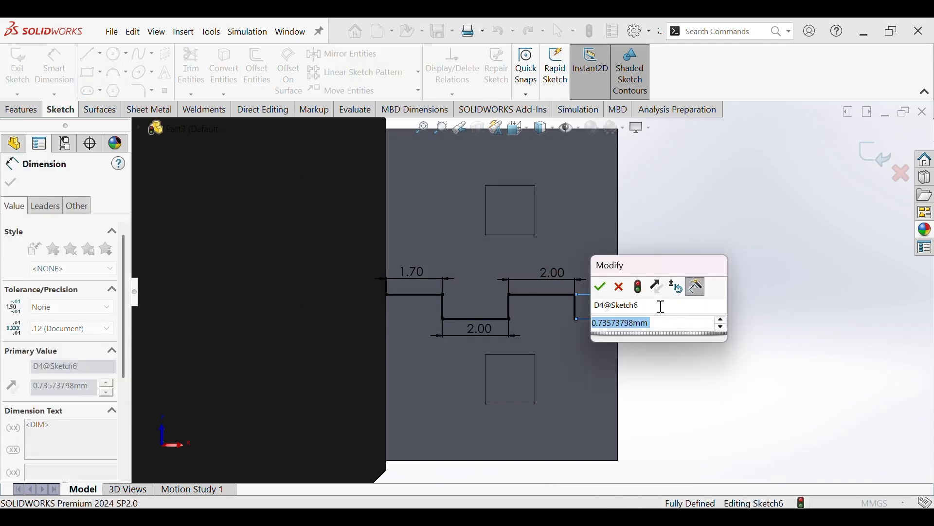
pyautogui.write('0.')
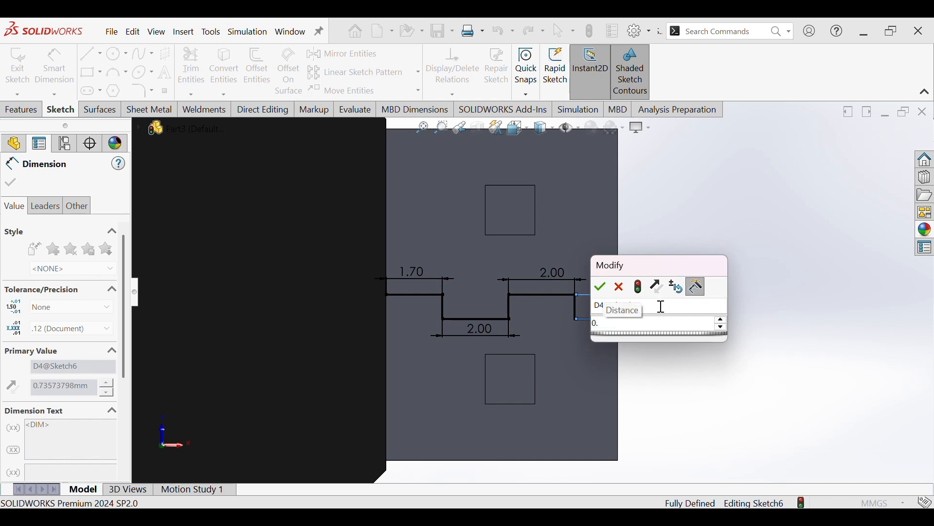
pyautogui.write('75')
pyautogui.press('Return')
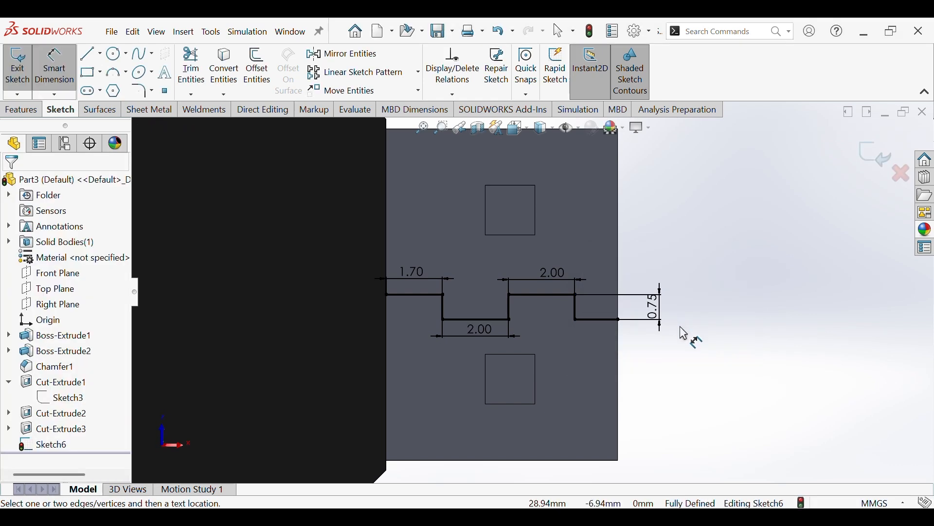
# - Offset the whole stepped line chain by 0.01 mm in both directions
pyautogui.click(265, 66)
pyautogui.click(440, 294)
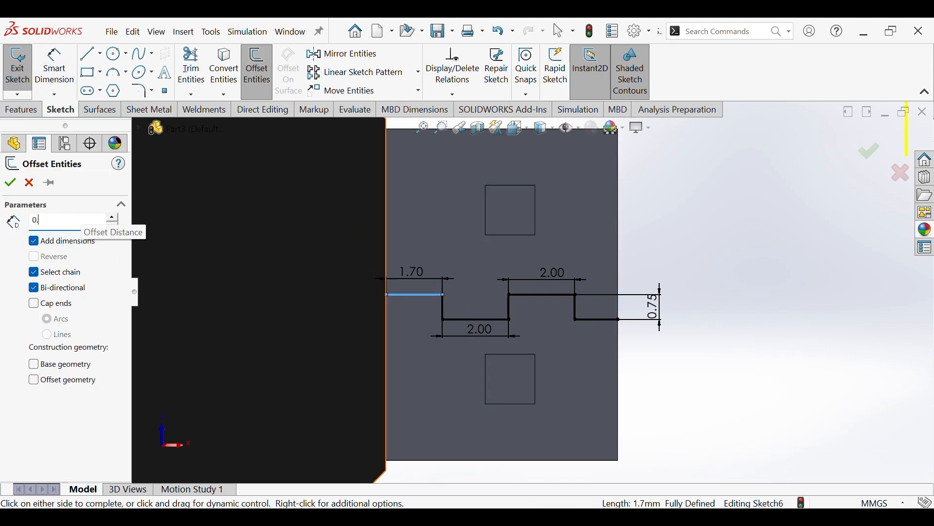
pyautogui.press('Return')
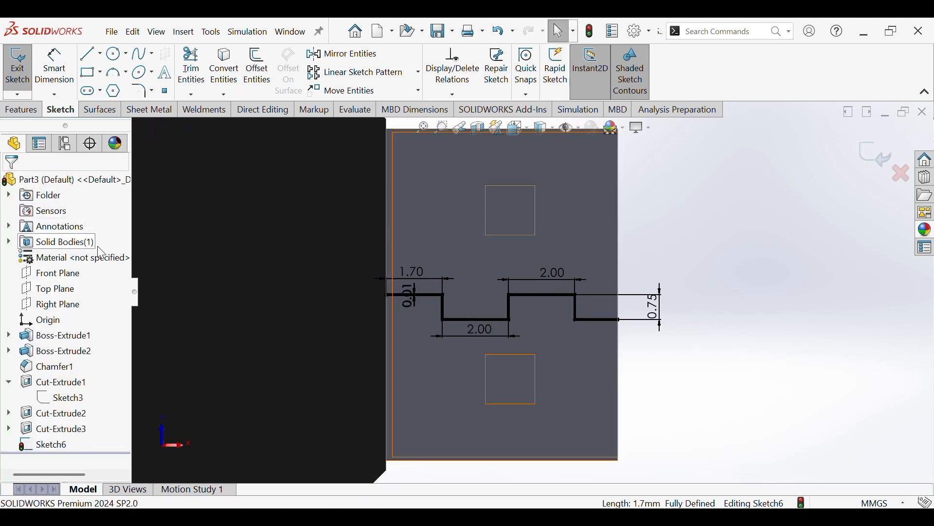
# - Close the offset outline at the body edge with a vertical line joining the two outer offset endpoints
pyautogui.scroll(-10, 397, 314)
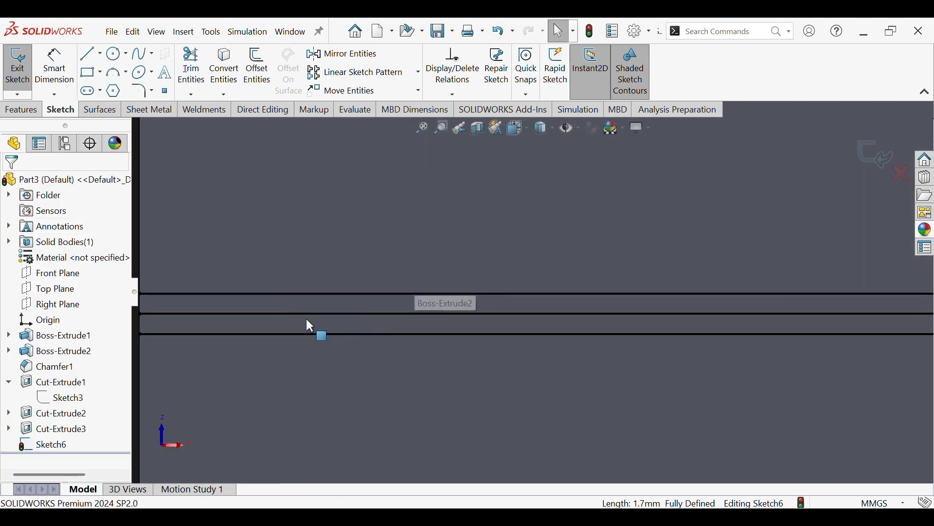
pyautogui.keyDown('ctrl'); pyautogui.moveTo(269, 315); pyautogui.dragTo(320, 320, button='middle'); pyautogui.keyUp('ctrl')
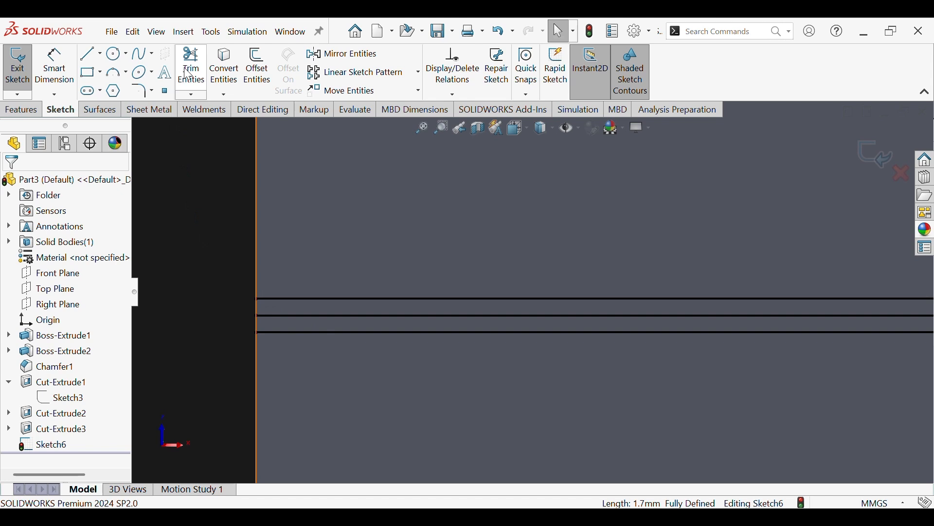
pyautogui.click(91, 57)
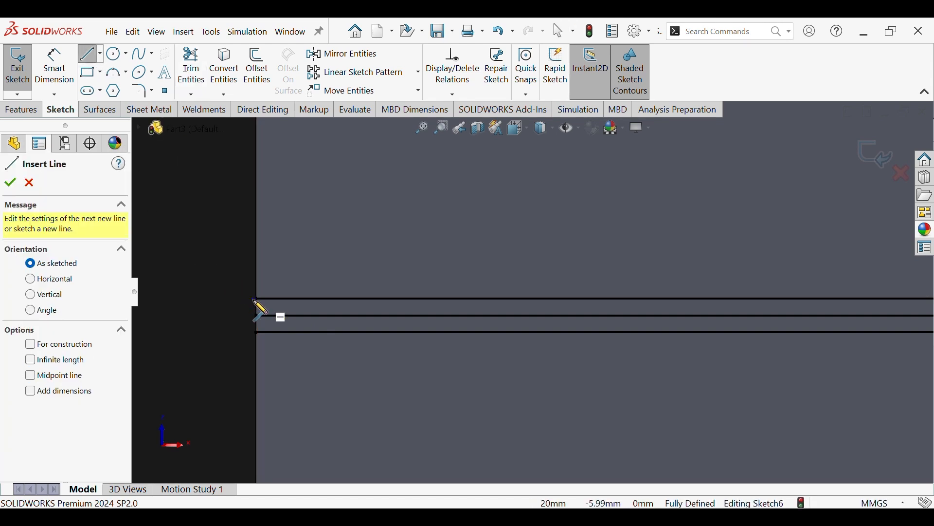
pyautogui.click(256, 298)
pyautogui.click(256, 332)
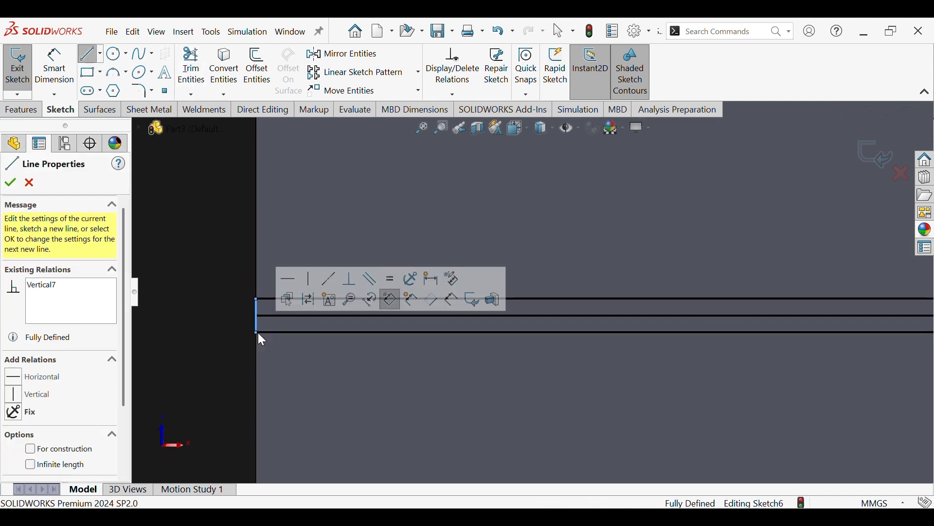
# - Close the offset outline at the plug's open end with a vertical line between the outer offset endpoints
pyautogui.scroll(8, 325, 349)
pyautogui.keyDown('ctrl'); pyautogui.moveTo(646, 343); pyautogui.dragTo(11, 329, button='middle'); pyautogui.keyUp('ctrl')
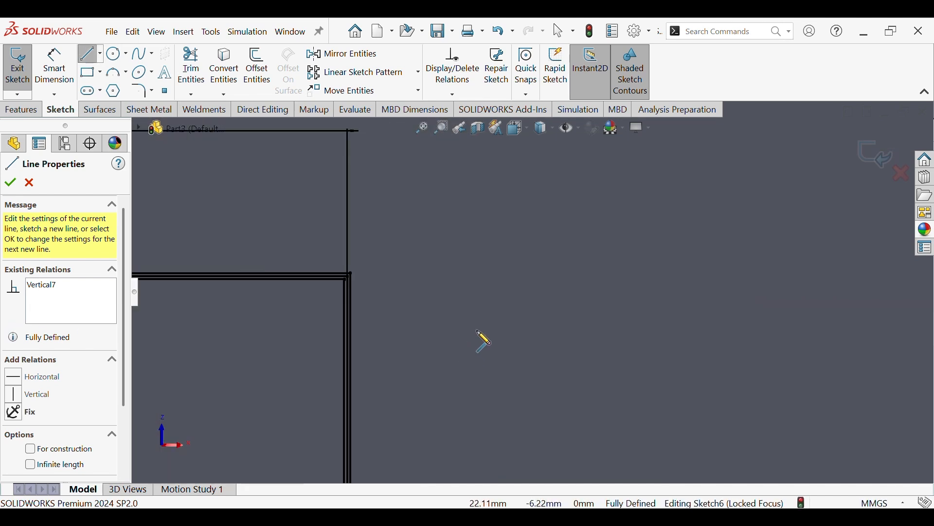
pyautogui.scroll(10, 478, 332)
pyautogui.keyDown('ctrl'); pyautogui.moveTo(666, 334); pyautogui.dragTo(549, 325, button='middle'); pyautogui.keyUp('ctrl')
pyautogui.scroll(-6, 624, 318)
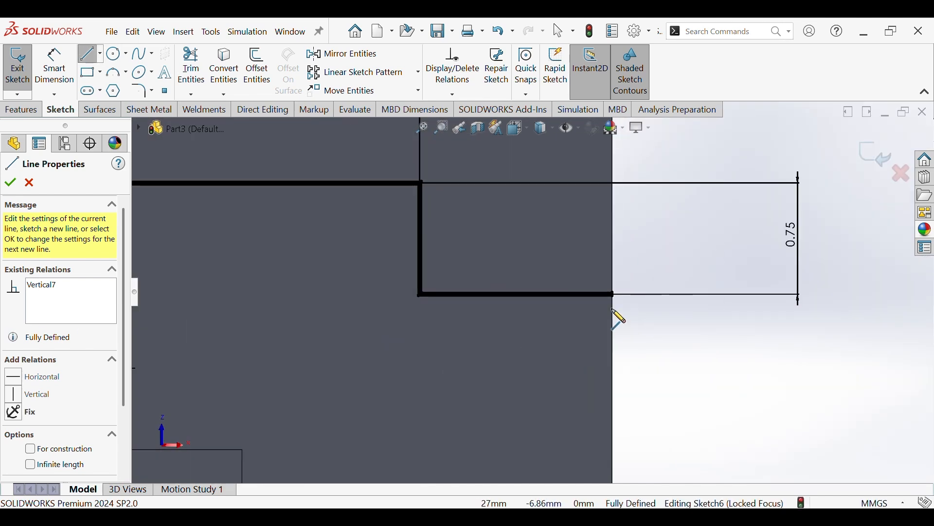
pyautogui.scroll(5, 625, 327)
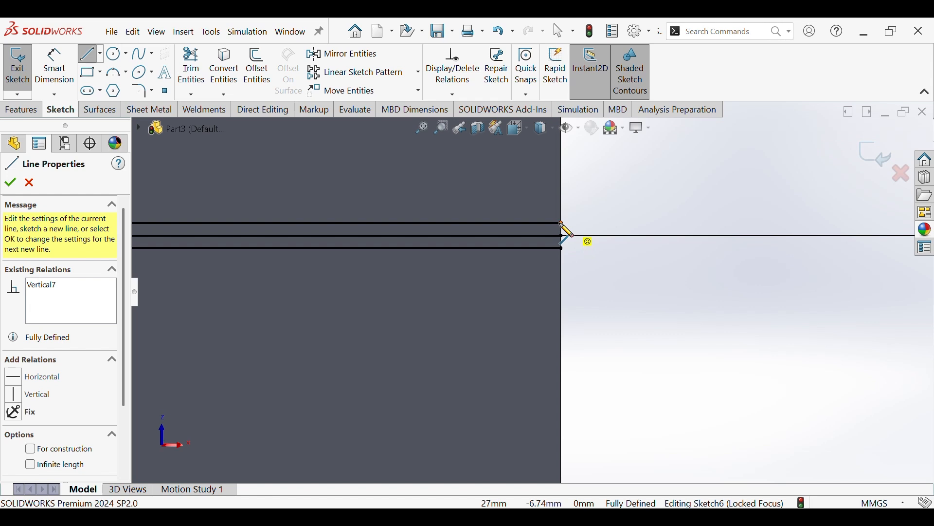
pyautogui.click(561, 223)
pyautogui.click(561, 249)
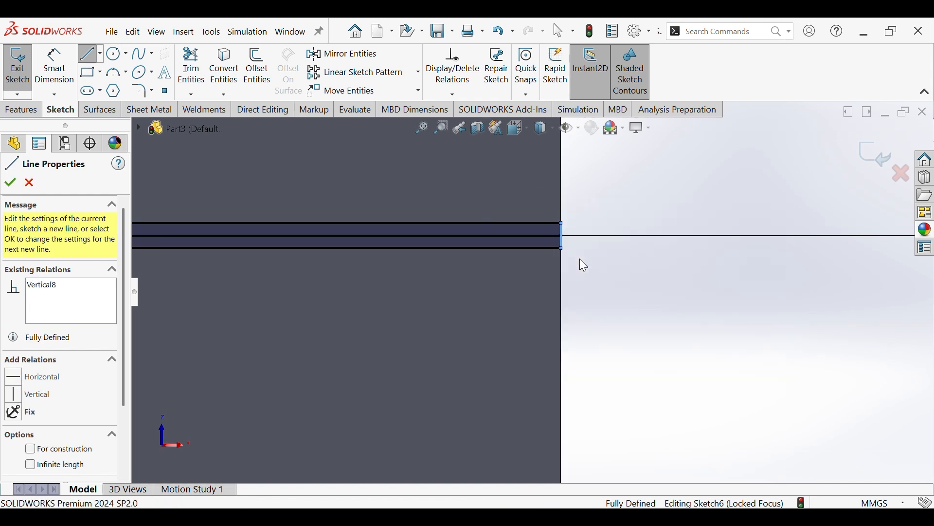
pyautogui.press('Escape')
# - Cut the two narrow regions along the stepped line into the plug's underside with a blind Extruded Cut 0.1 mm deep
pyautogui.hotkey('ctrl', '7')
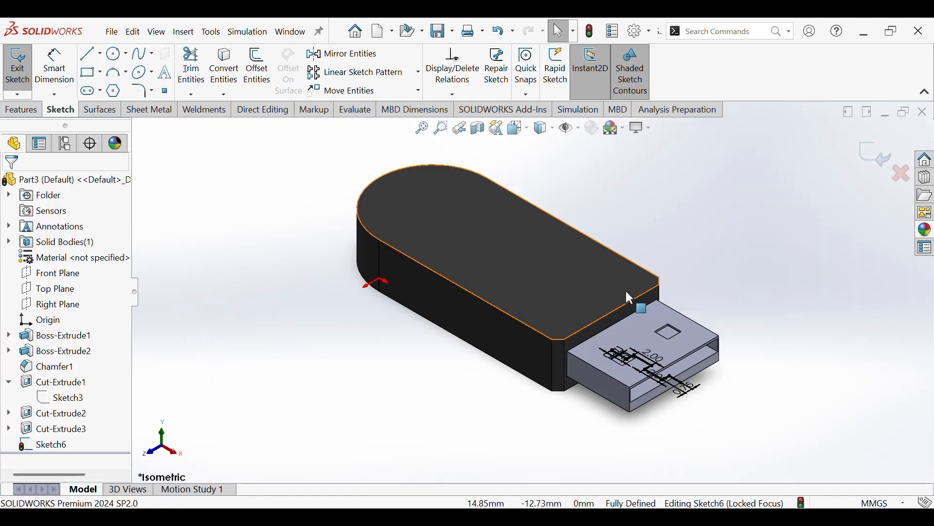
pyautogui.click(20, 110)
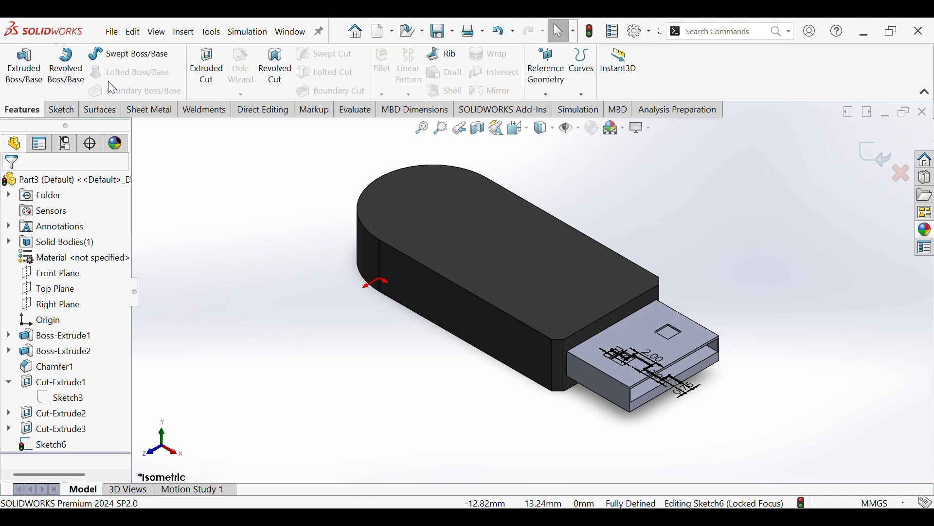
pyautogui.click(196, 78)
pyautogui.moveTo(686, 326); pyautogui.dragTo(713, 262, button='middle')
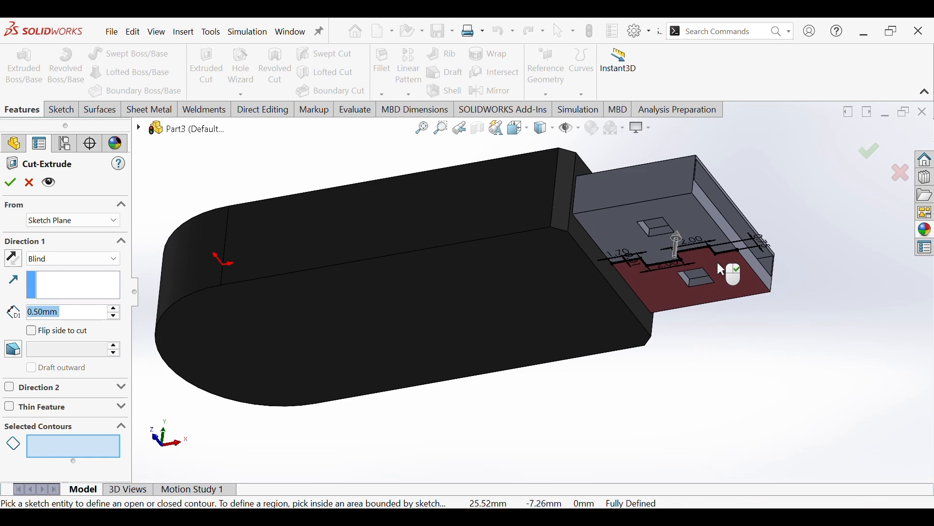
pyautogui.scroll(-12, 712, 262)
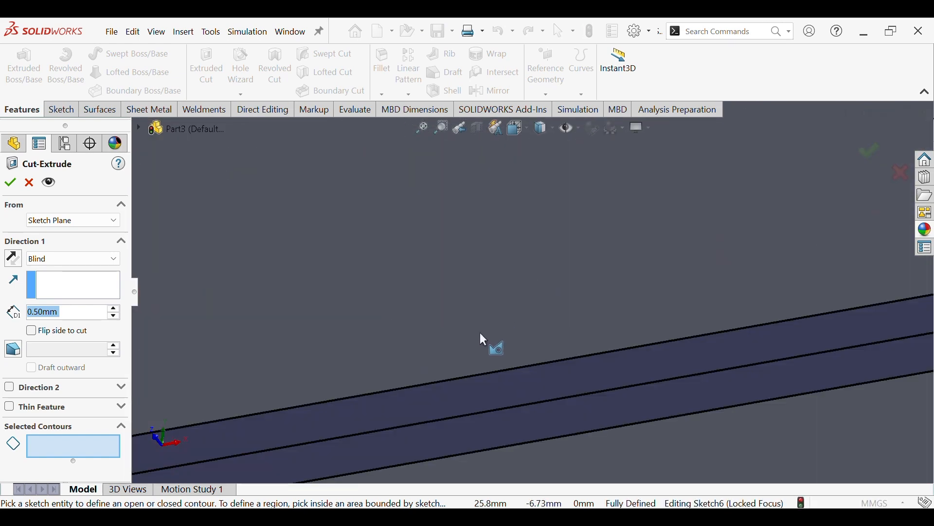
pyautogui.click(463, 393)
pyautogui.click(470, 431)
pyautogui.scroll(10, 470, 431)
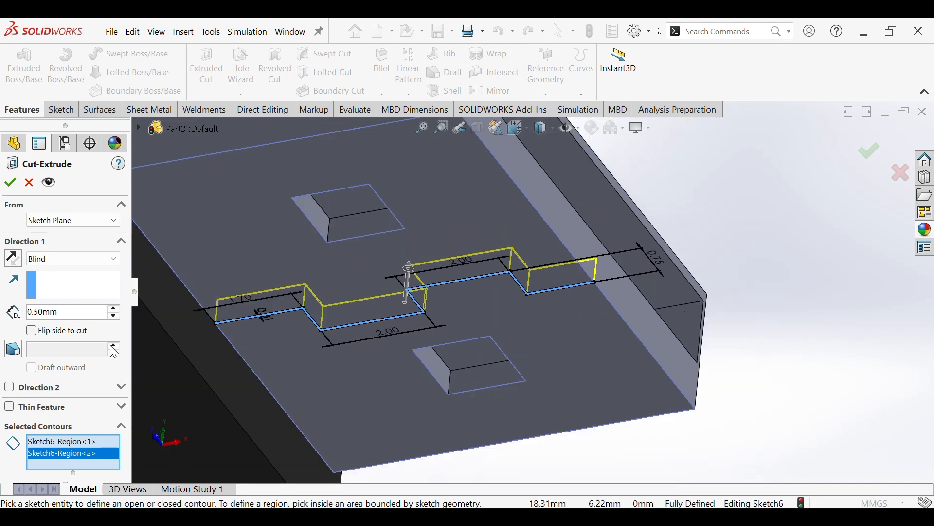
pyautogui.write('0.1')
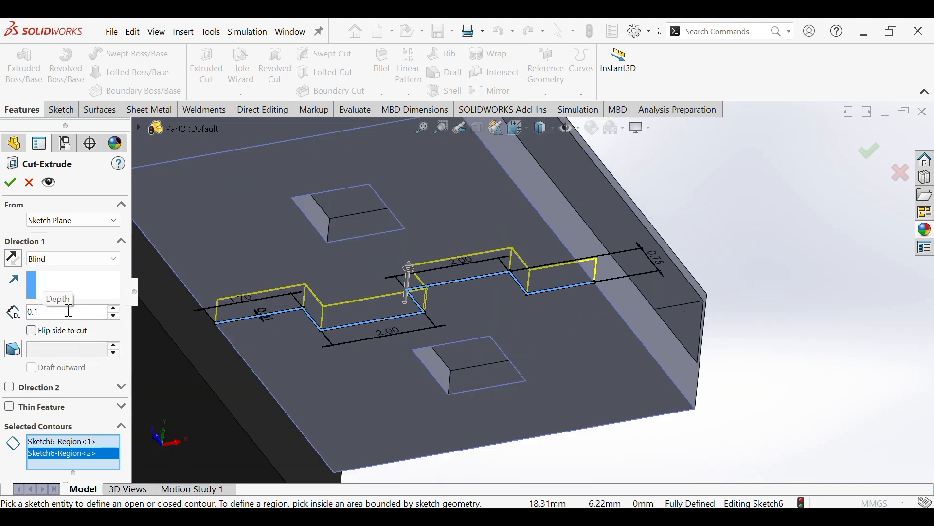
pyautogui.press('Return')
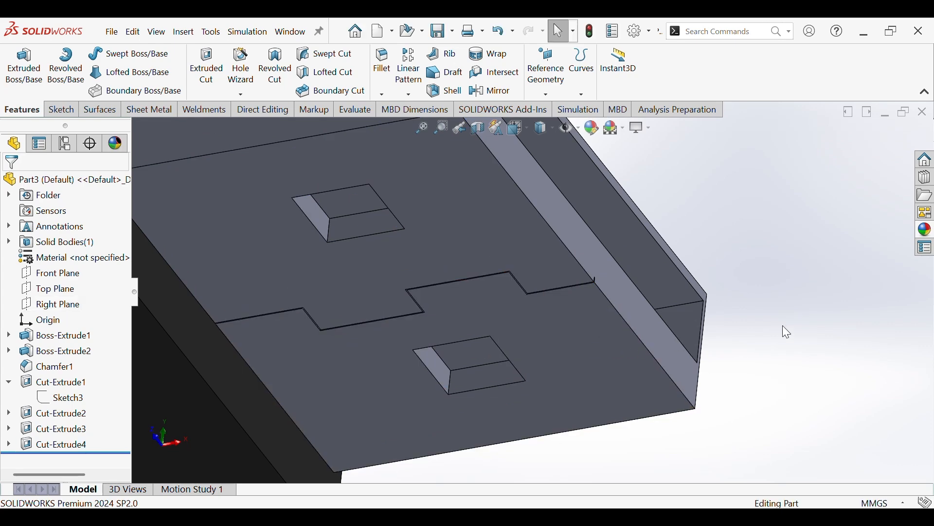
# - Start a sketch on the body's top face and draw a circle about 4.37 mm in diameter near its middle
pyautogui.scroll(-6, 782, 325)
pyautogui.hotkey('ctrl', '7')
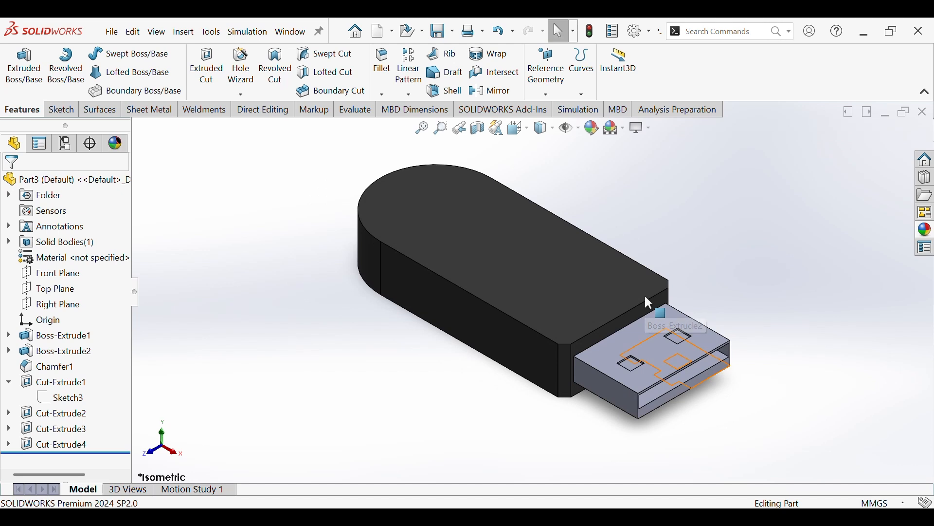
pyautogui.hotkey('ctrl', '6')
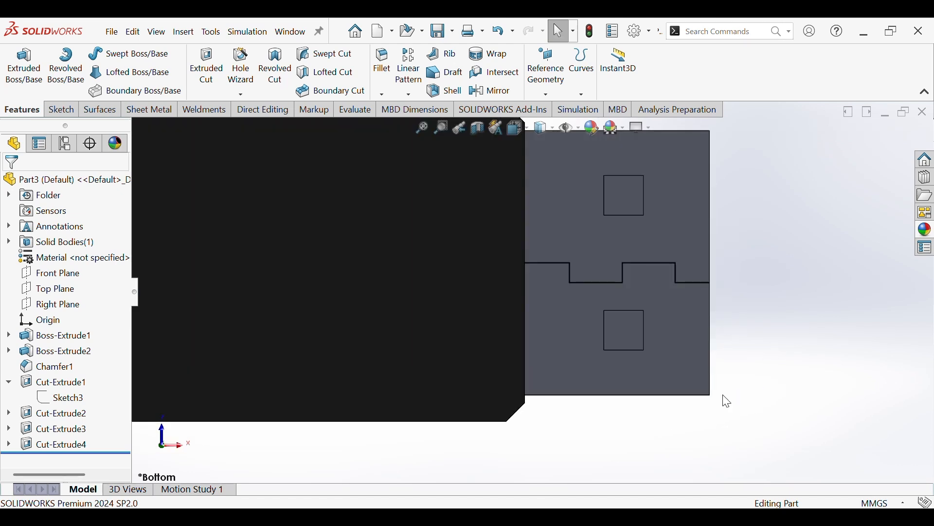
pyautogui.hotkey('ctrl', '7')
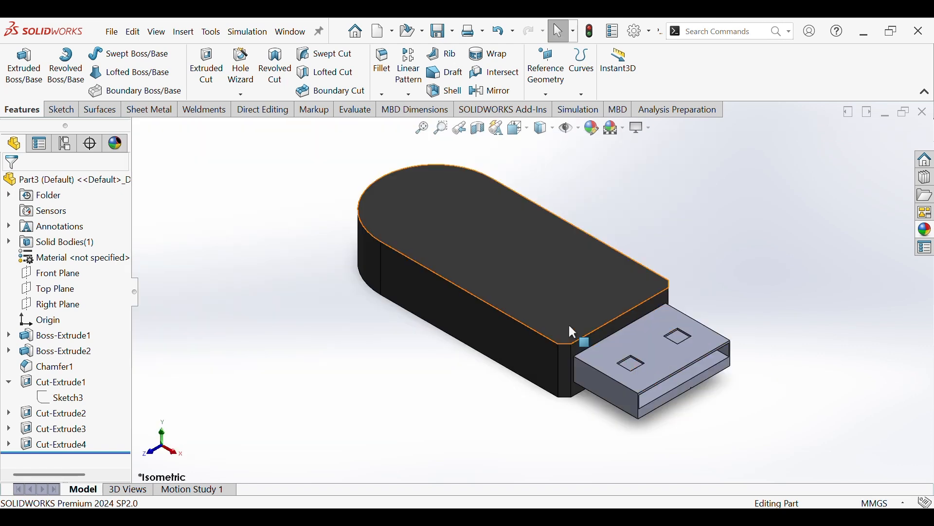
pyautogui.click(504, 281)
pyautogui.click(554, 248)
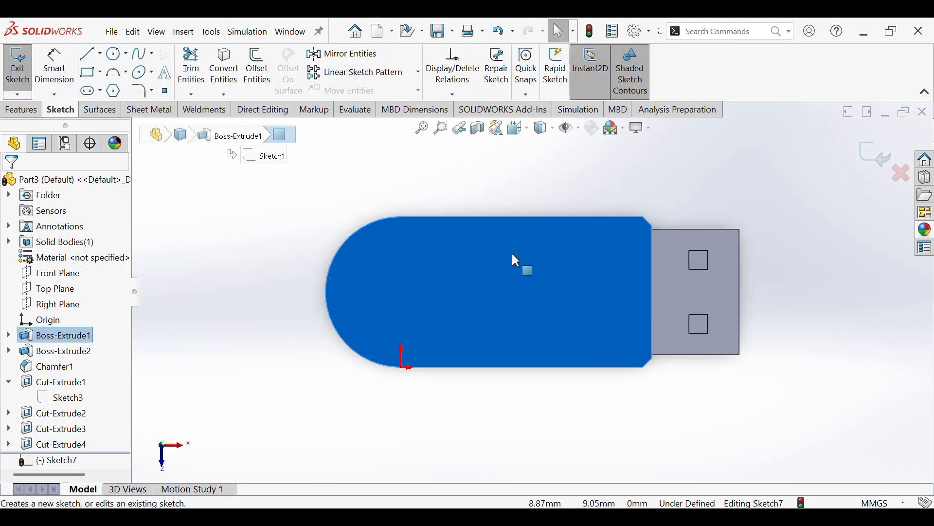
pyautogui.click(264, 332)
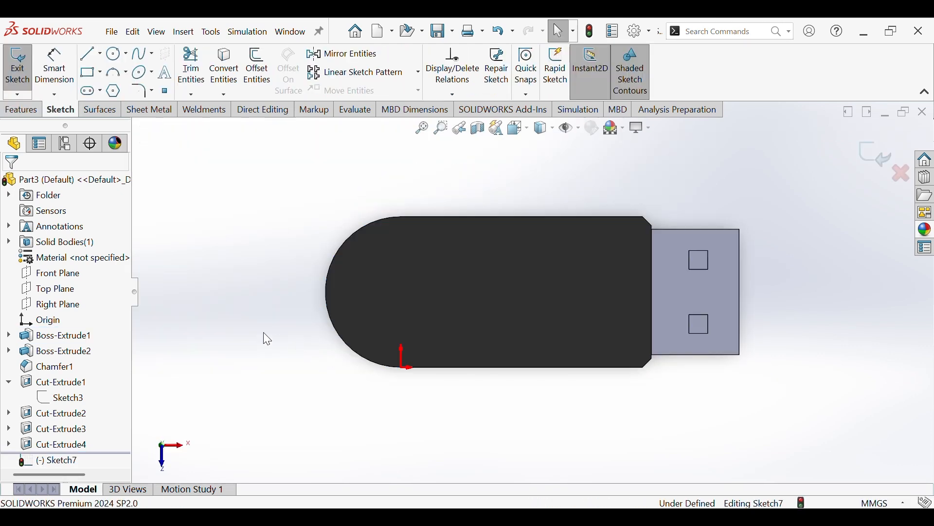
pyautogui.click(114, 57)
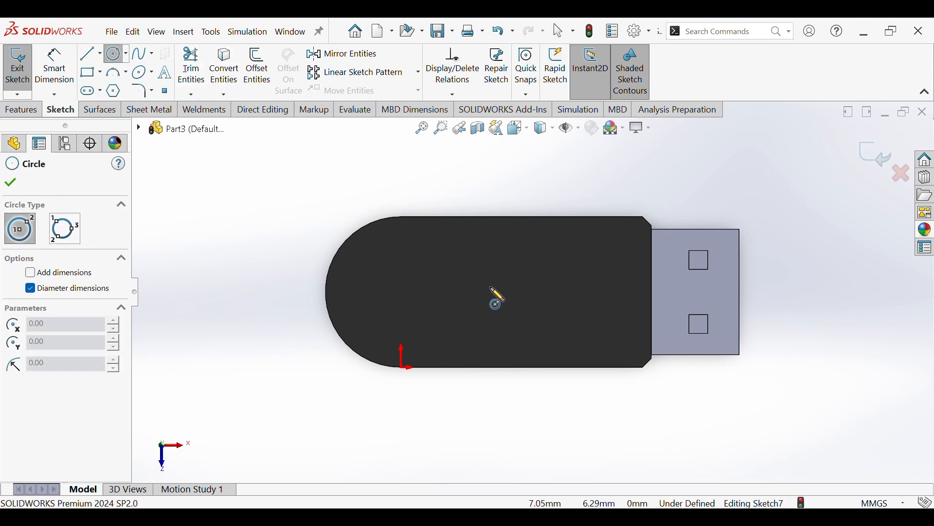
pyautogui.click(492, 288)
pyautogui.click(520, 284)
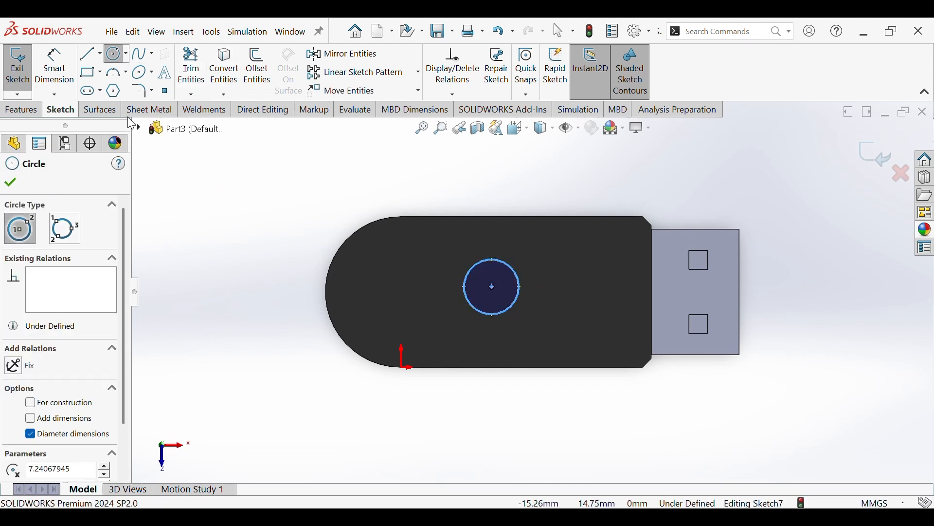
# - Dimension the horizontal distance from the origin to the circle's center at 7.5 mm
pyautogui.click(55, 68)
pyautogui.click(492, 286)
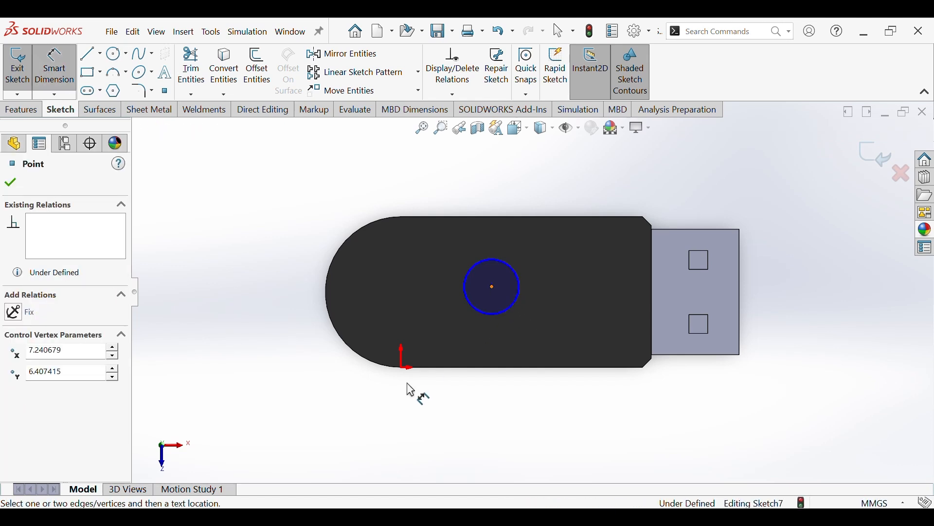
pyautogui.click(403, 367)
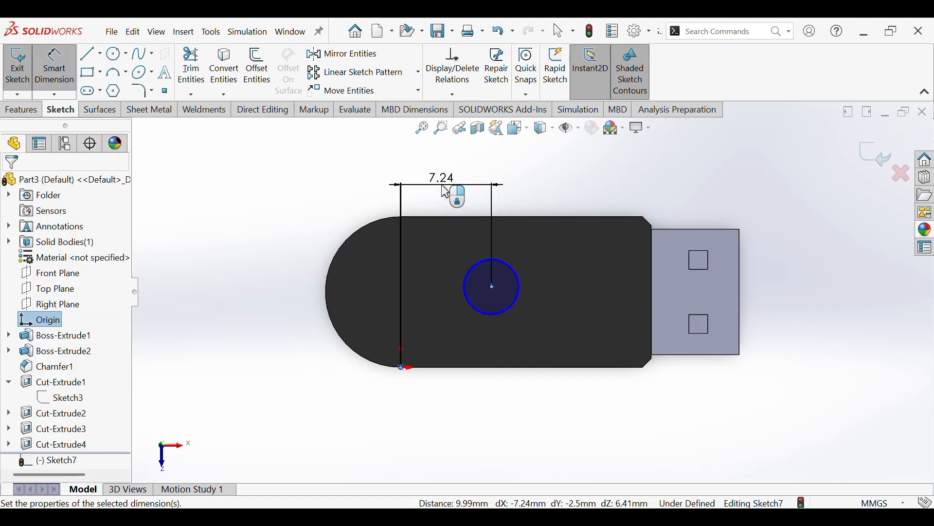
pyautogui.click(444, 190)
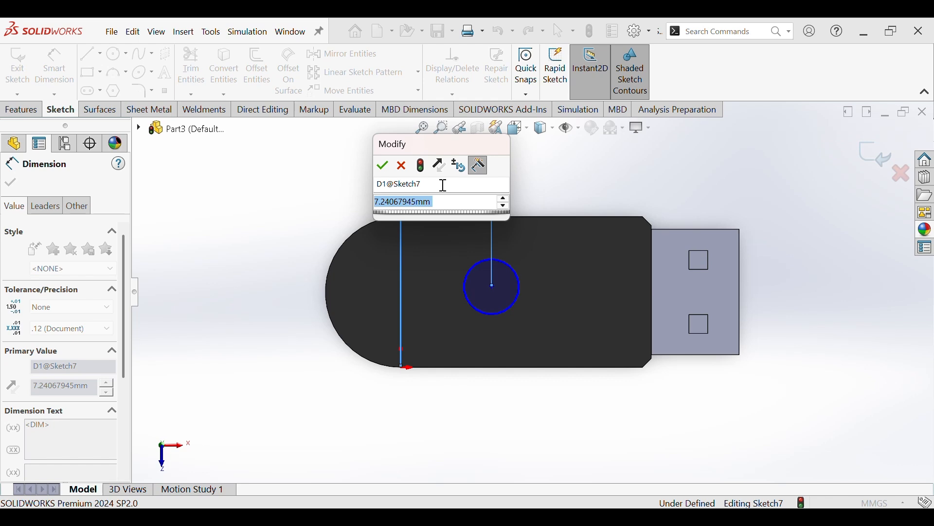
pyautogui.write('7')
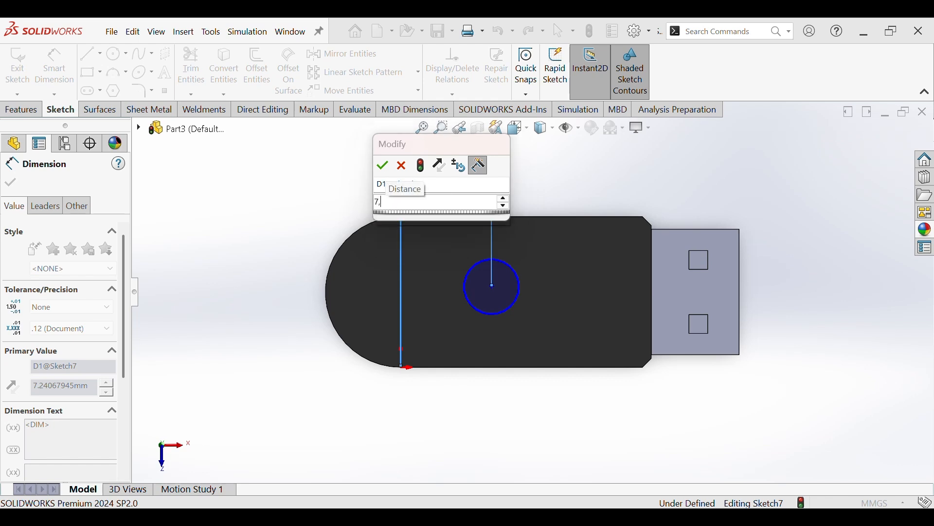
pyautogui.press('Return')
pyautogui.click(525, 386)
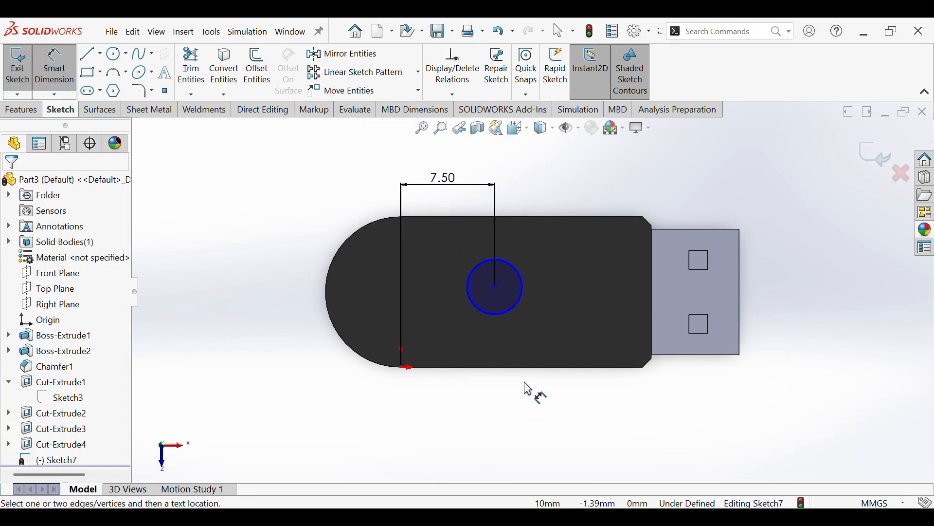
# - Set the diameter of the circle on the body's top face to 10 mm
pyautogui.click(499, 316)
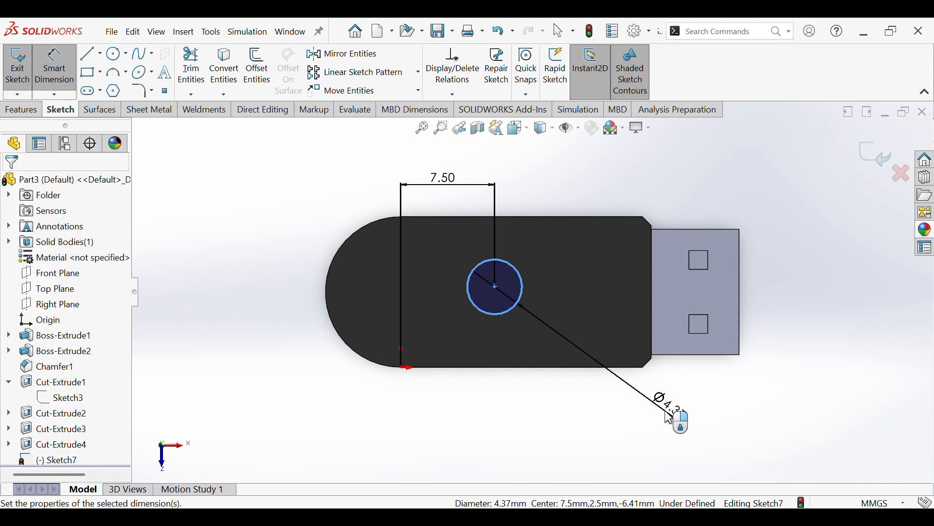
pyautogui.click(668, 412)
pyautogui.write('10')
pyautogui.press('Return')
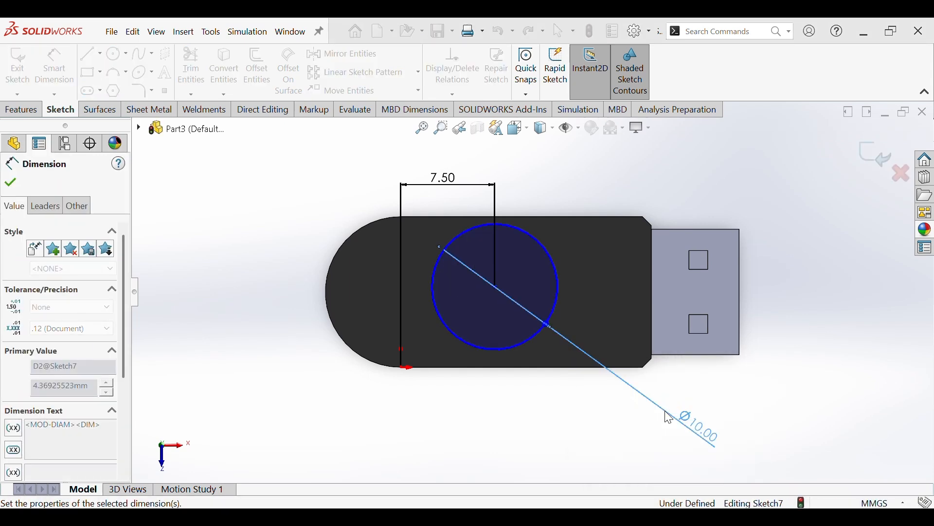
# - Add a horizontal relation between the circle's center and the midpoint of the body's rounded end
pyautogui.click(556, 442)
pyautogui.rightClick(553, 440)
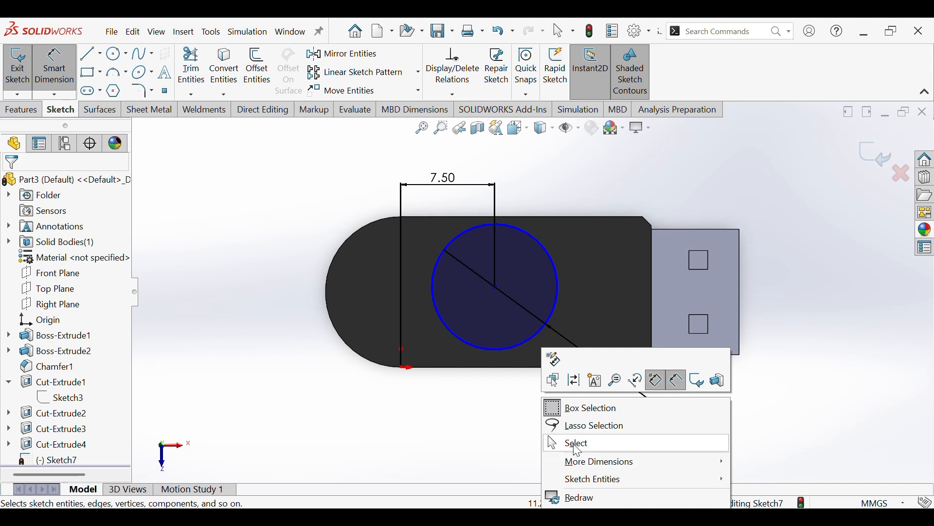
pyautogui.click(569, 444)
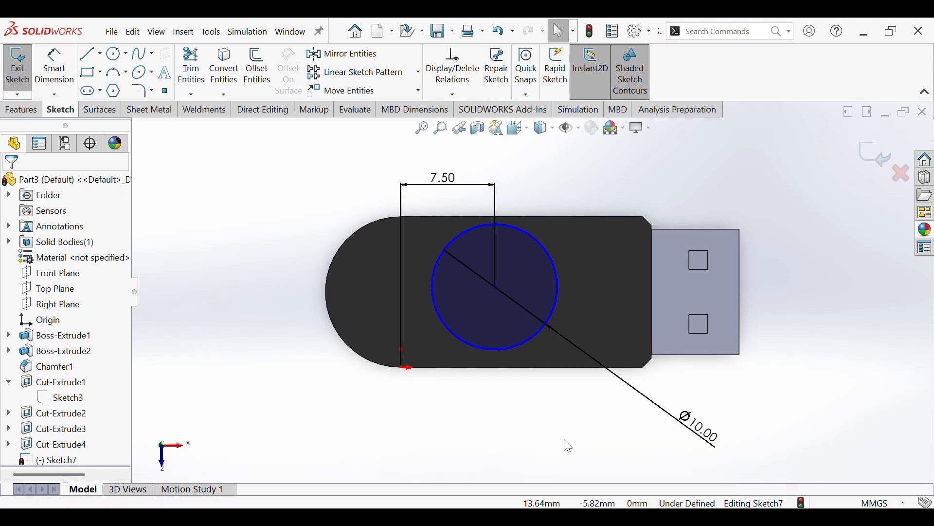
pyautogui.click(325, 292)
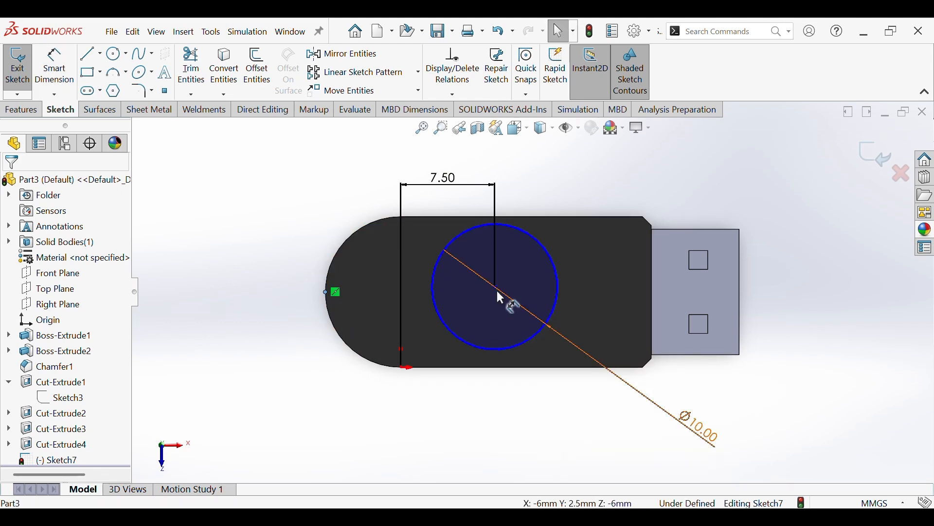
pyautogui.keyDown('ctrl'); pyautogui.click(495, 288); pyautogui.keyUp('ctrl')
pyautogui.click(534, 252)
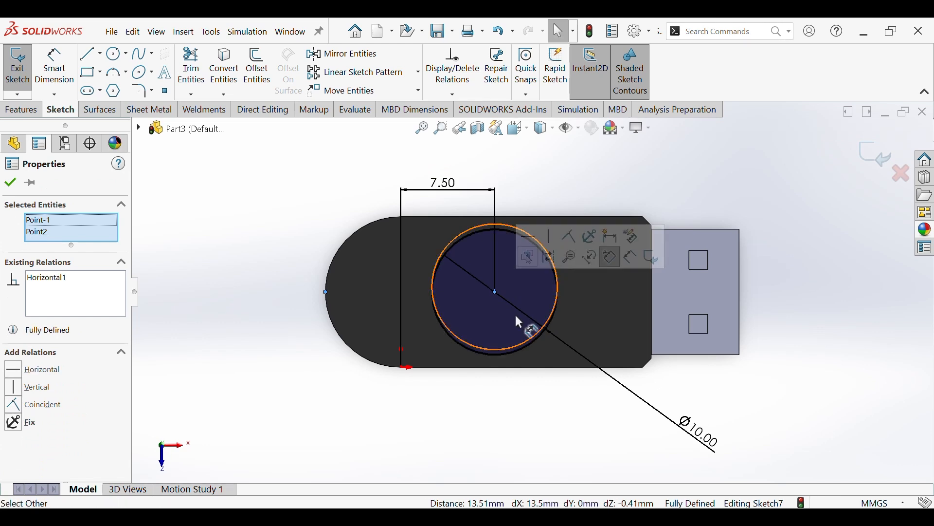
pyautogui.click(519, 404)
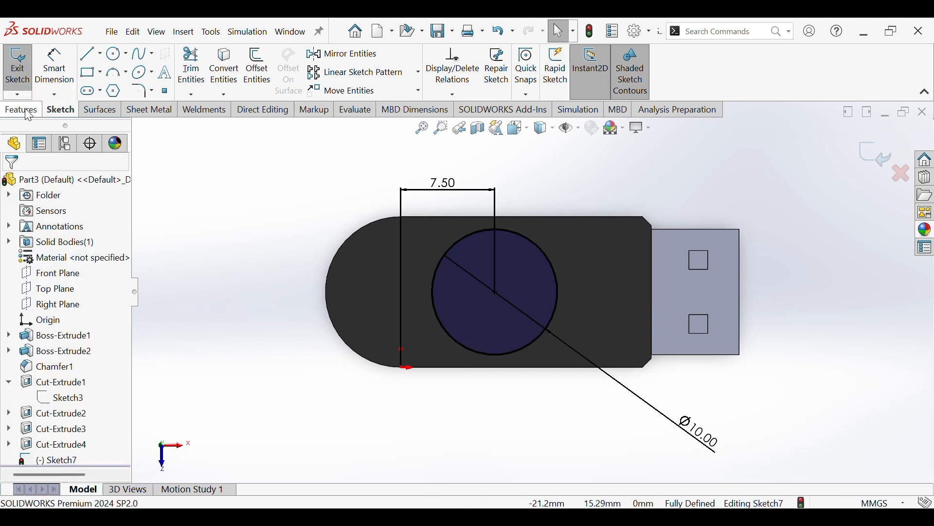
# - Sketch a vertical line about 13 mm long, clear of the body's rounded end
pyautogui.click(90, 53)
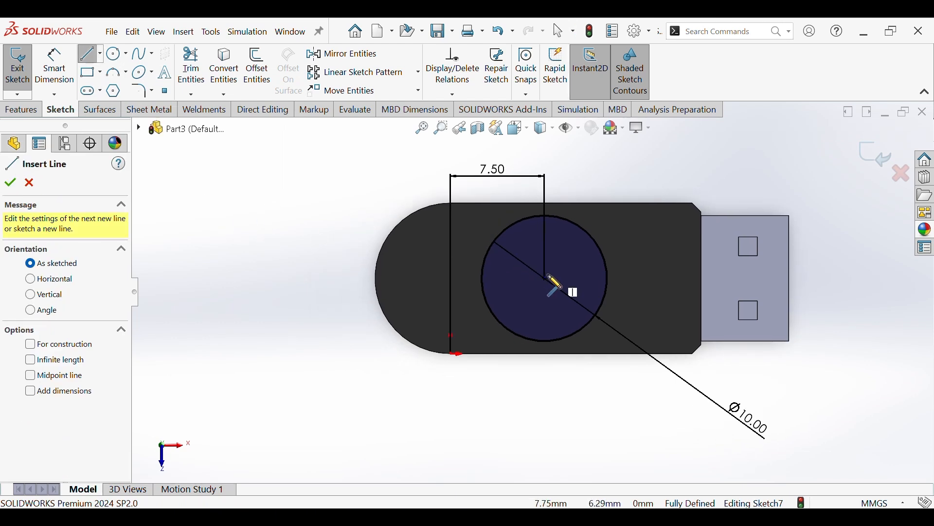
pyautogui.click(265, 200)
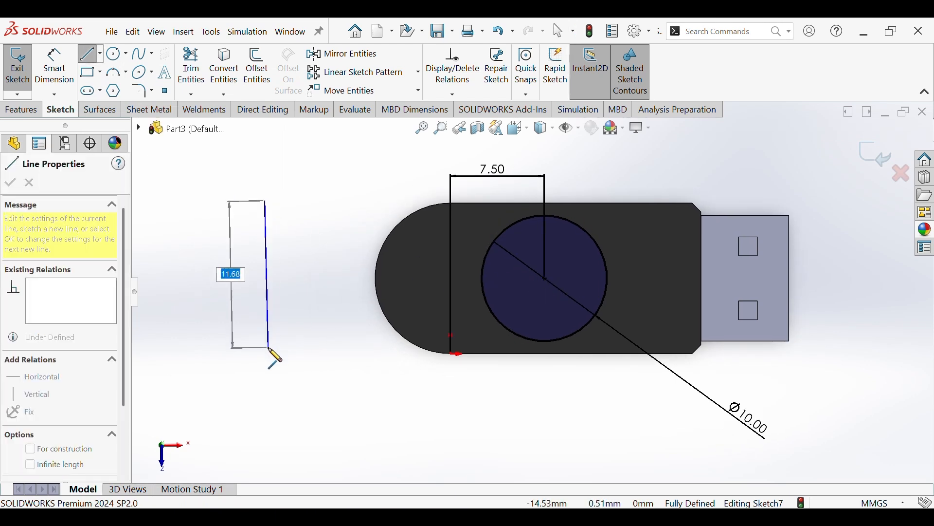
pyautogui.click(267, 364)
pyautogui.rightClick(274, 367)
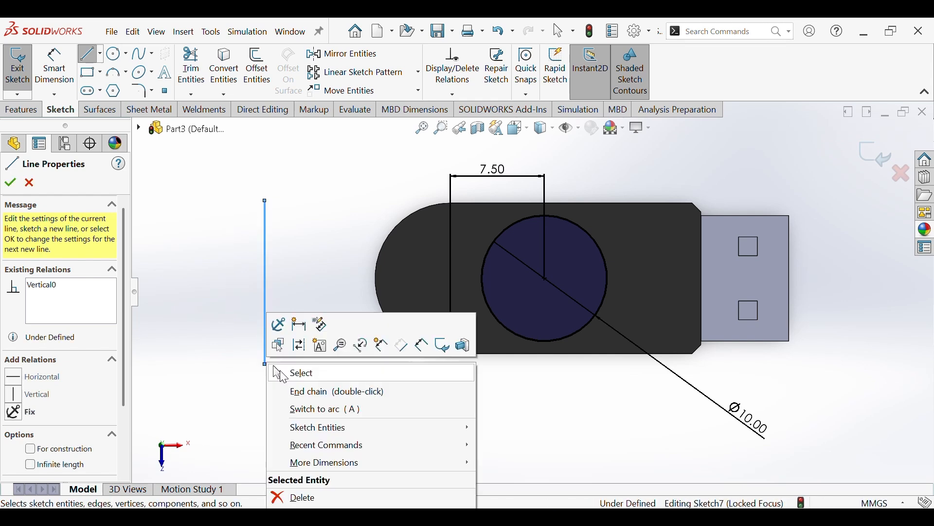
pyautogui.click(281, 373)
# - Draw a horizontal centerline from the circle's center out past the vertical line
pyautogui.click(103, 54)
pyautogui.click(117, 89)
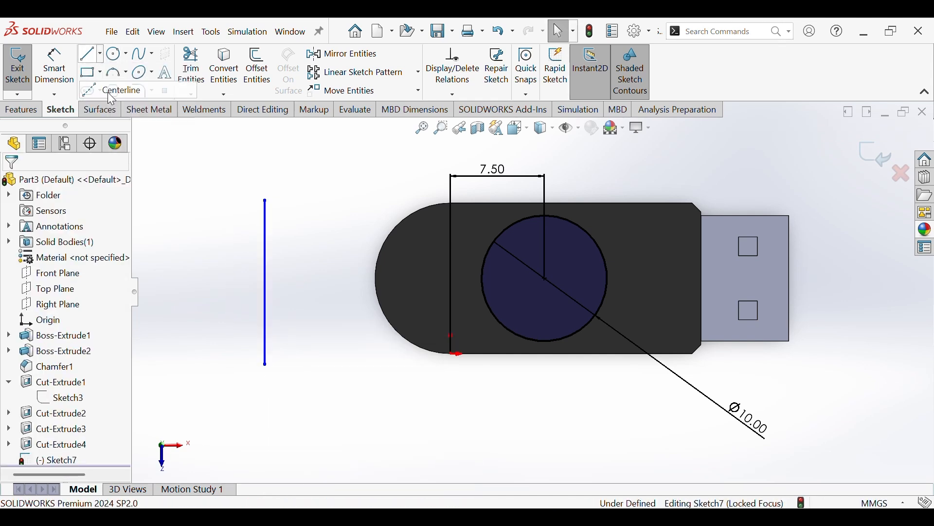
pyautogui.click(545, 280)
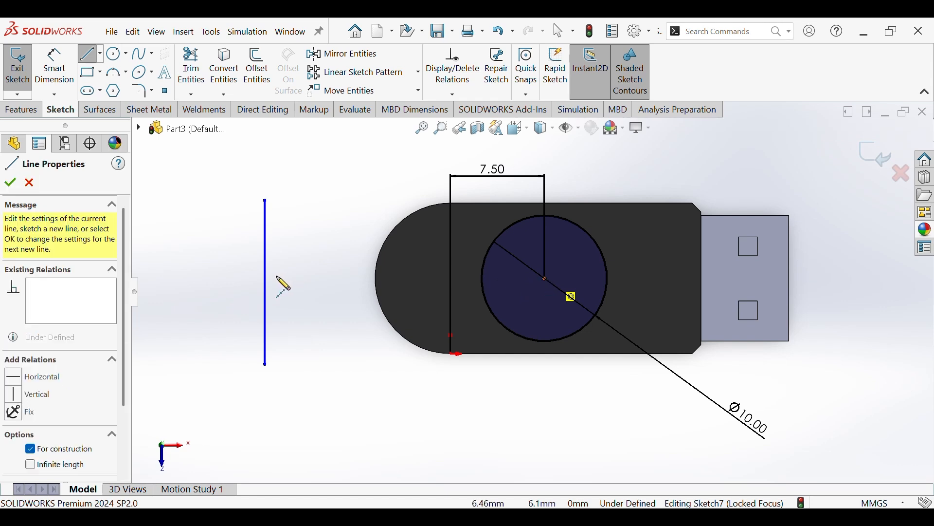
pyautogui.click(236, 279)
pyautogui.press('Escape')
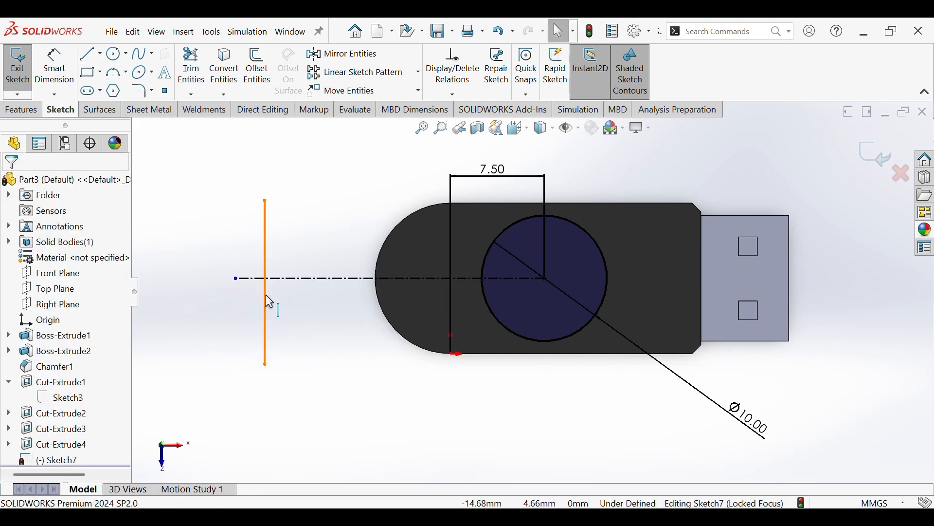
pyautogui.click(265, 295)
pyautogui.keyDown('ctrl'); pyautogui.click(290, 279); pyautogui.keyUp('ctrl')
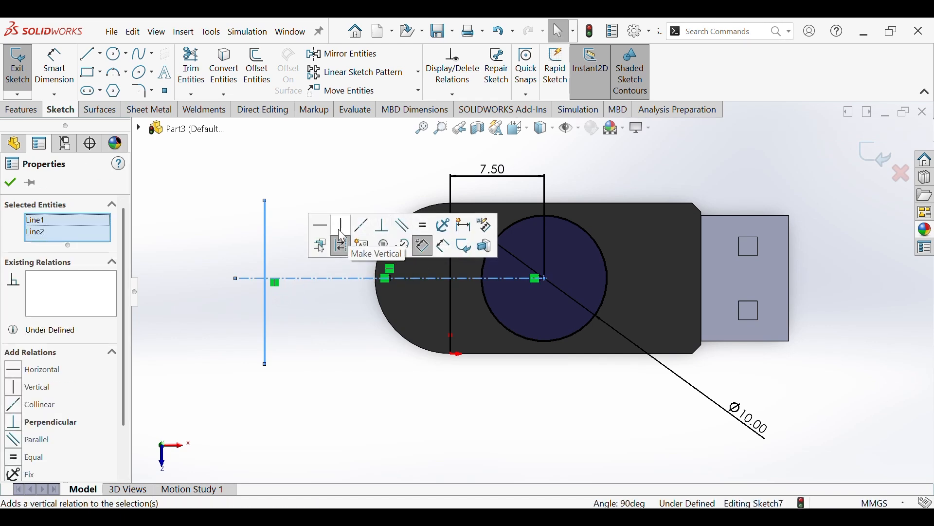
pyautogui.click(274, 294)
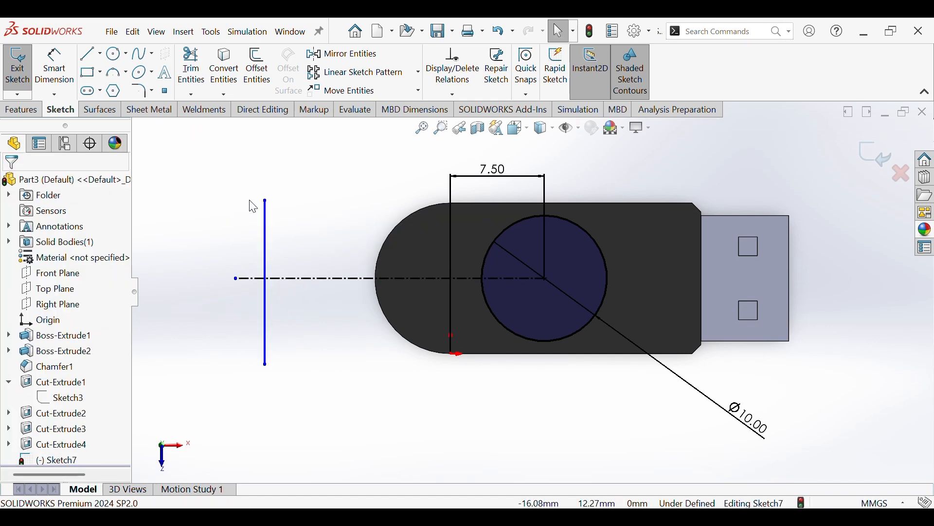
# - Make the vertical line's two endpoints symmetric about the horizontal centerline
pyautogui.click(266, 202)
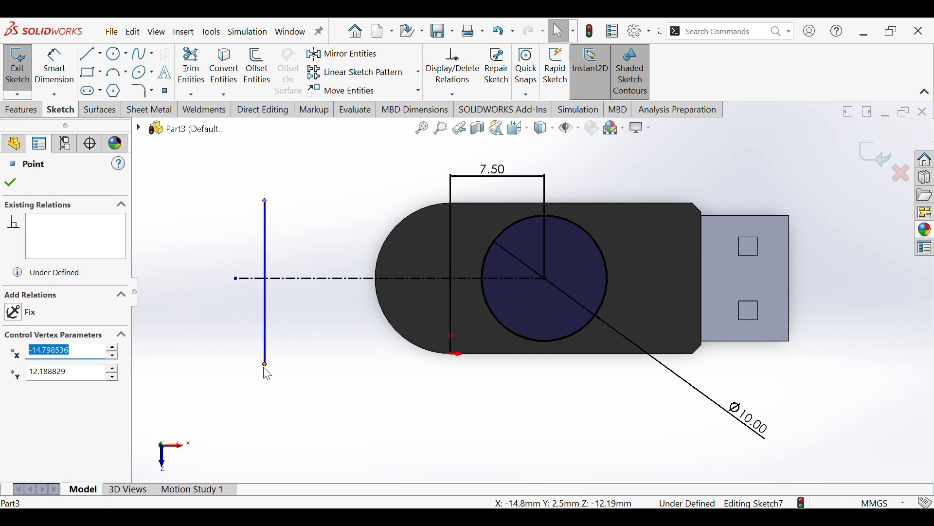
pyautogui.keyDown('ctrl'); pyautogui.click(265, 365); pyautogui.keyUp('ctrl')
pyautogui.keyDown('ctrl'); pyautogui.click(289, 279); pyautogui.keyUp('ctrl')
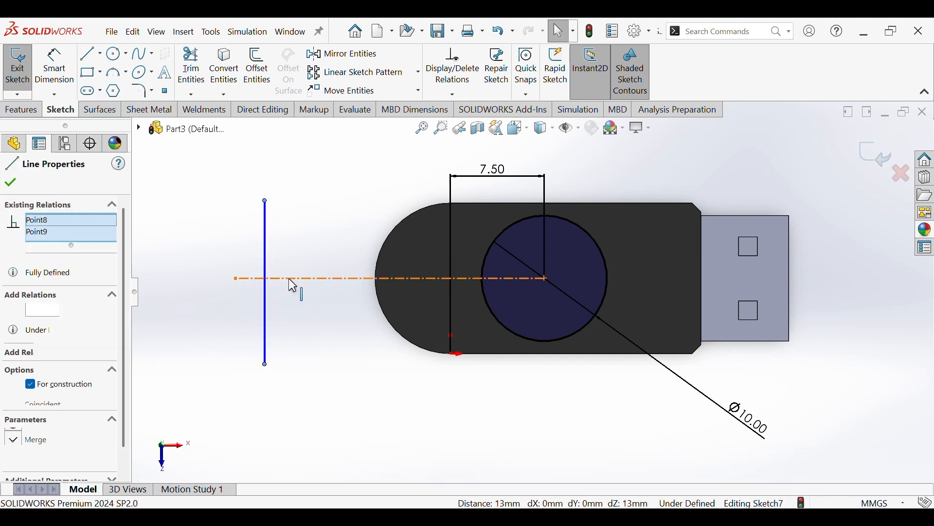
pyautogui.click(321, 228)
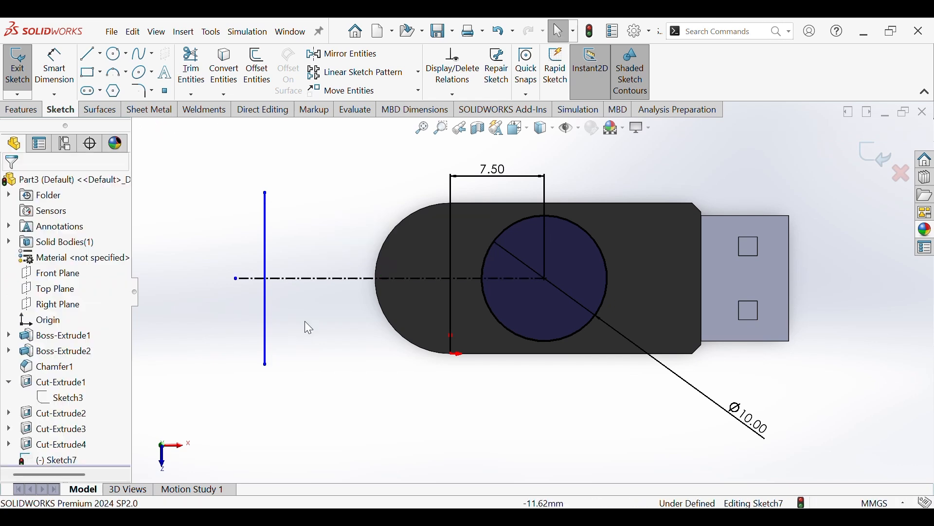
# - Dimension the vertical line's length at 12 mm
pyautogui.click(53, 73)
pyautogui.hotkey('ctrl', 'Right')
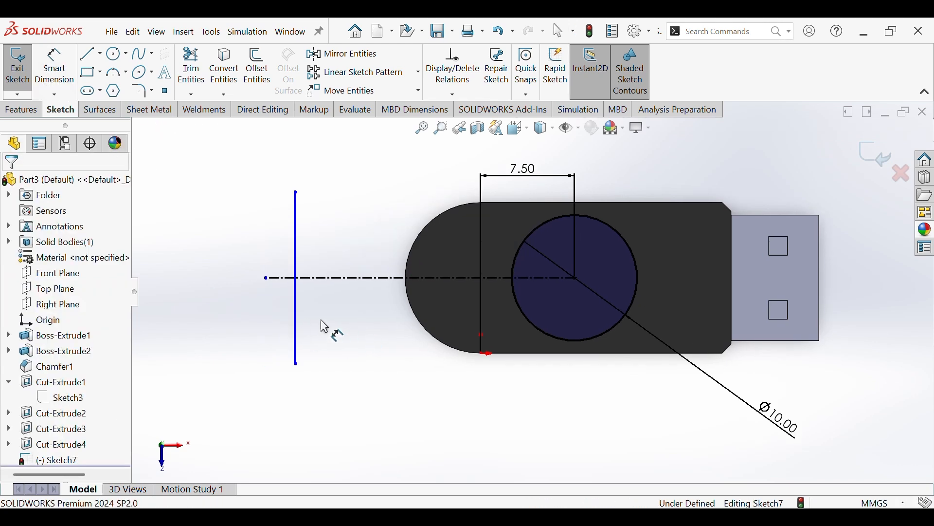
pyautogui.click(298, 312)
pyautogui.click(236, 309)
pyautogui.write('12')
pyautogui.press('Return')
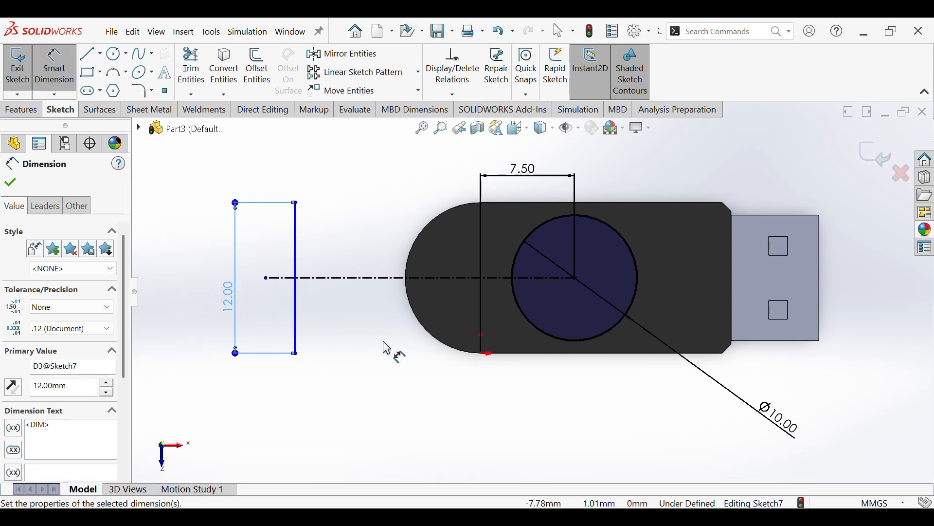
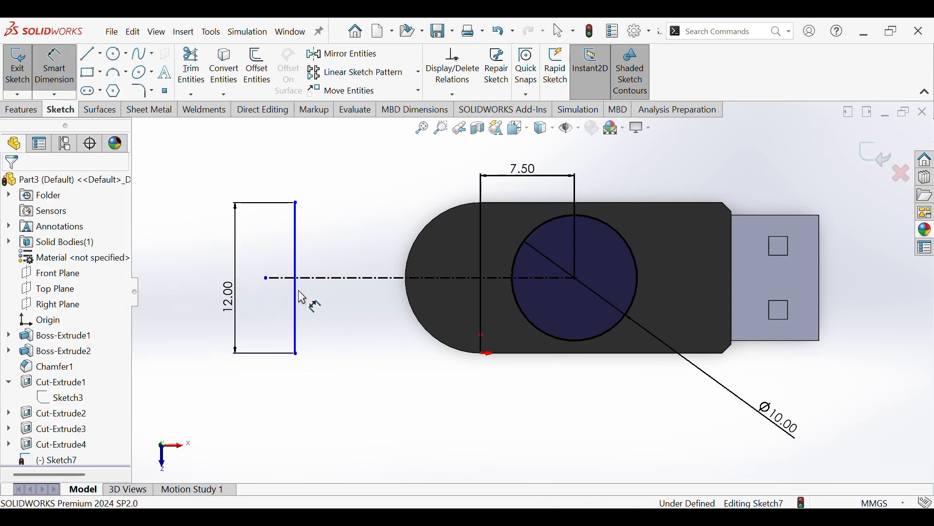
# - Dimension the distance between the vertical line and the circle's center at 20 mm
pyautogui.moveTo(297, 298)
pyautogui.mouseDown()
pyautogui.moveTo(573, 286)
pyautogui.moveTo(575, 278)
pyautogui.mouseUp()
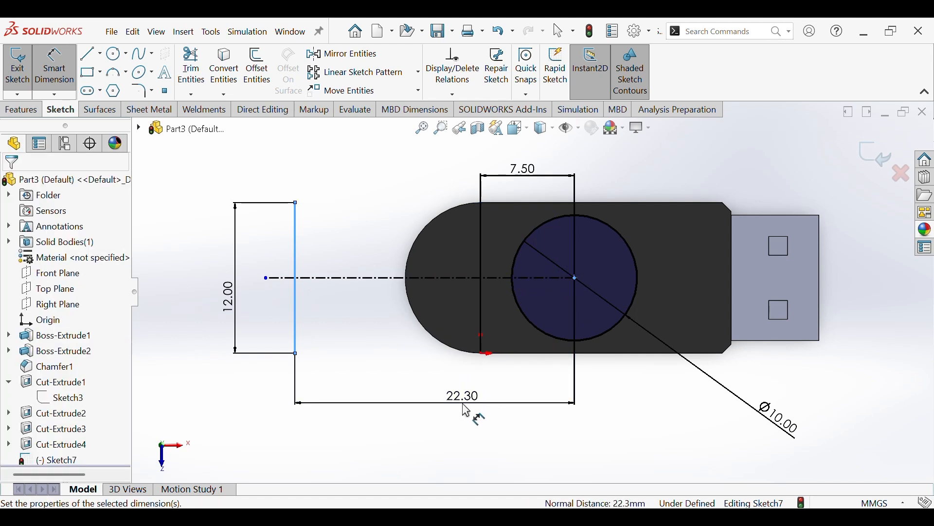
pyautogui.click(466, 410)
pyautogui.write('20')
pyautogui.press('Return')
pyautogui.press('Escape')
# - Draw two lines joining the vertical line's endpoints to the circle's uppermost and lowermost points
pyautogui.click(90, 54)
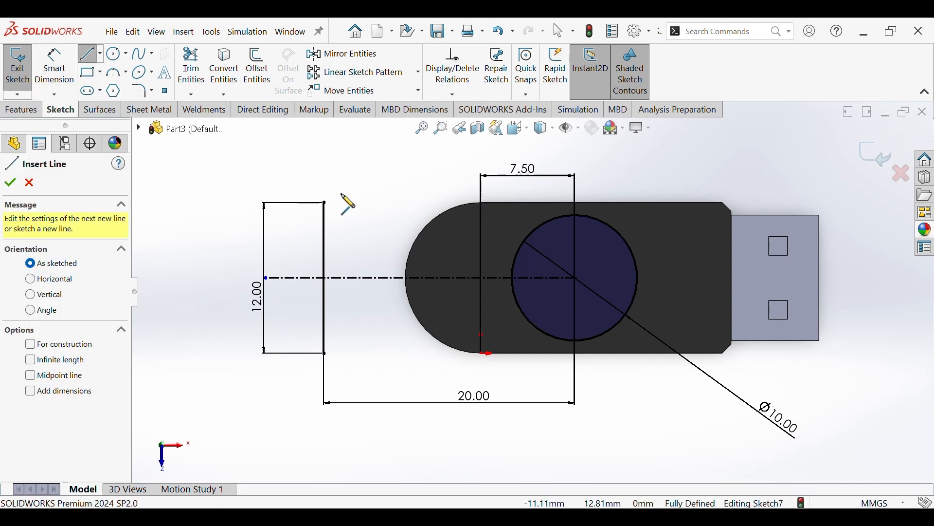
pyautogui.click(325, 204)
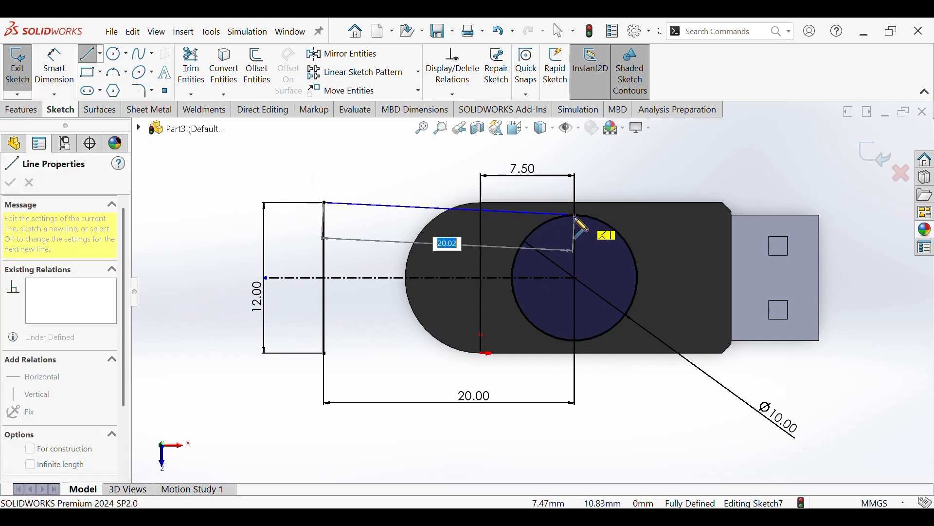
pyautogui.click(577, 215)
pyautogui.rightClick(578, 220)
pyautogui.click(606, 247)
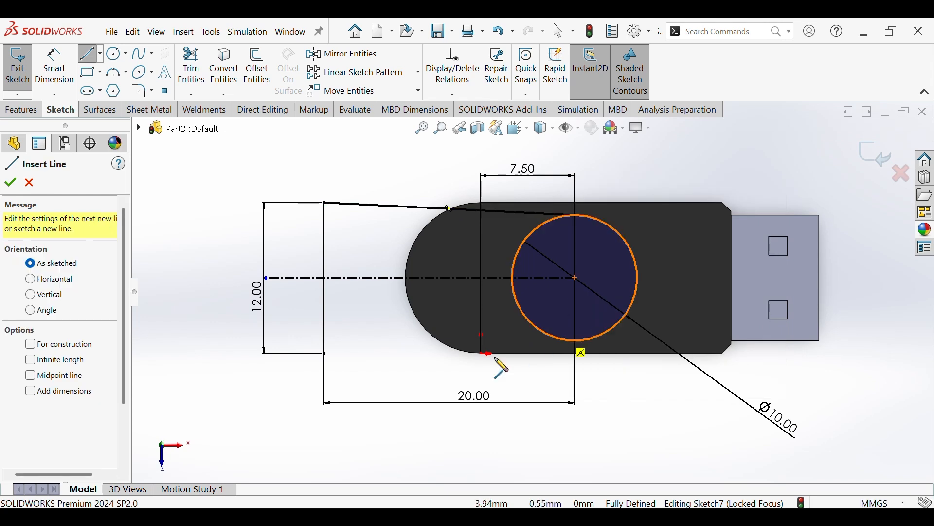
pyautogui.click(325, 353)
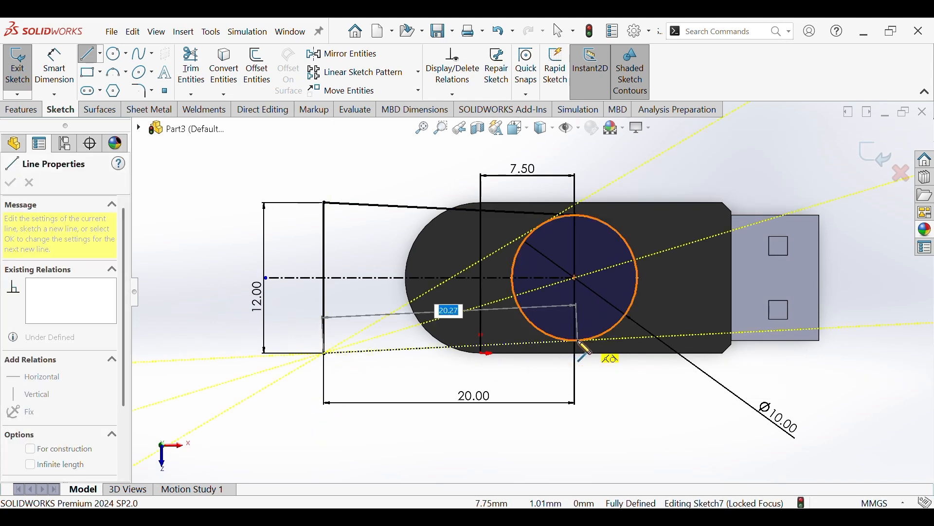
pyautogui.click(577, 341)
pyautogui.rightClick(579, 342)
pyautogui.click(595, 350)
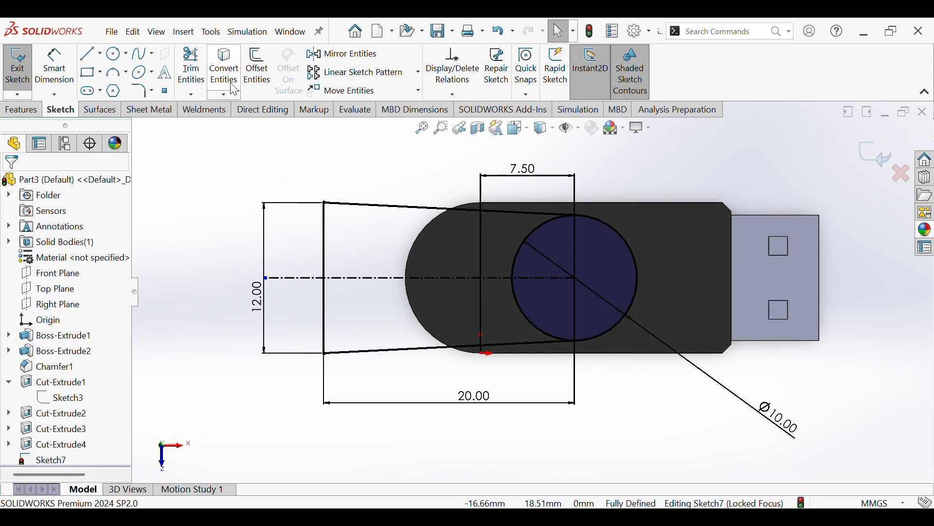
# - Trim away the half of the circle that faces the vertical line, leaving one closed tapered outline
pyautogui.click(191, 69)
pyautogui.click(510, 284)
pyautogui.click(514, 274)
pyautogui.click(10, 185)
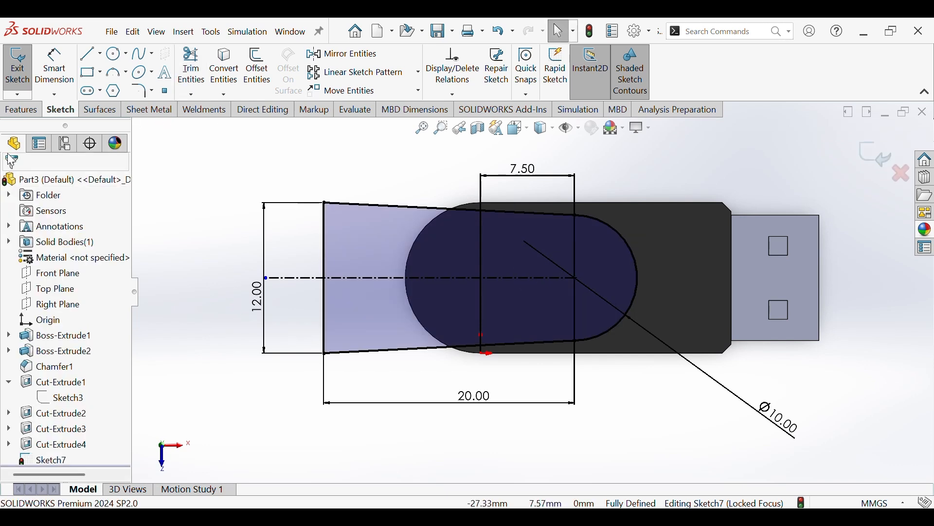
# - Extrude the tapered outline as a blind boss 0.3 mm thick, upward from the body's top face
pyautogui.click(20, 110)
pyautogui.click(23, 66)
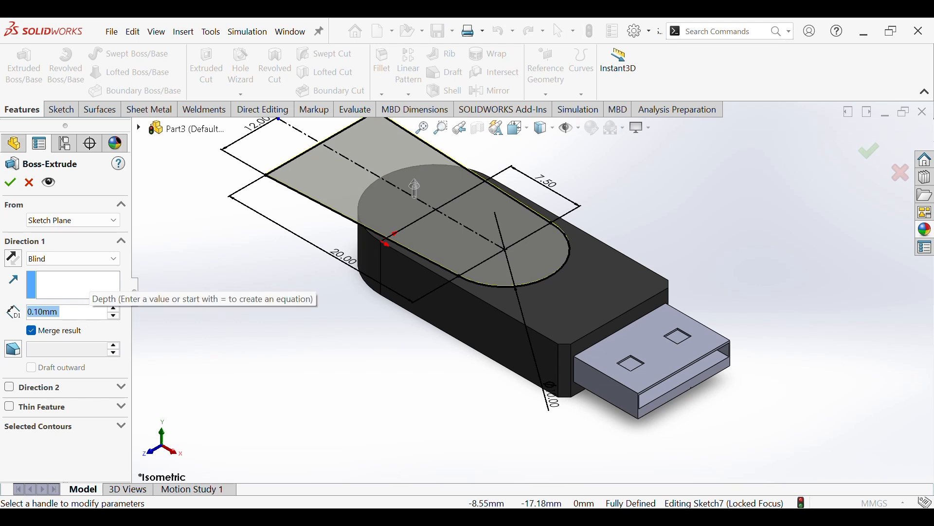
pyautogui.write('0.3')
pyautogui.press('Return')
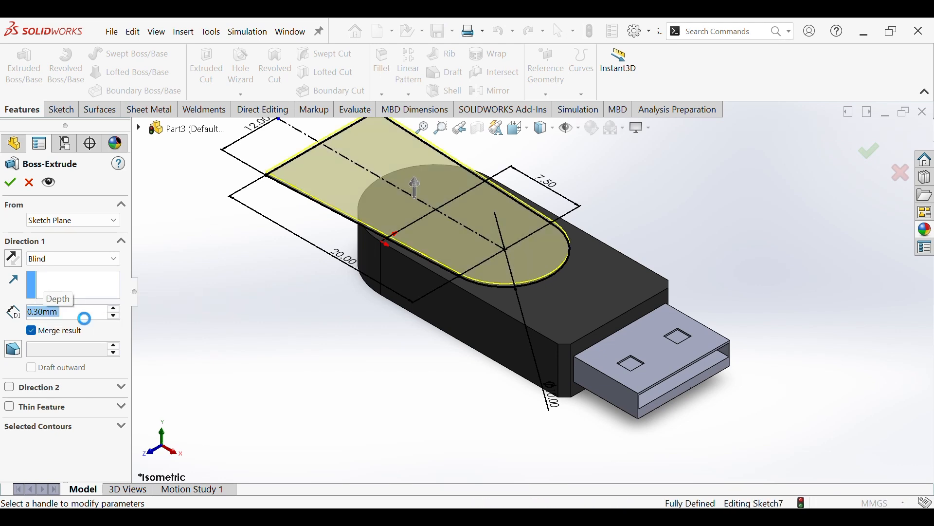
pyautogui.click(307, 336)
pyautogui.moveTo(429, 331); pyautogui.dragTo(444, 361, button='middle')
pyautogui.hotkey('ctrl', '7')
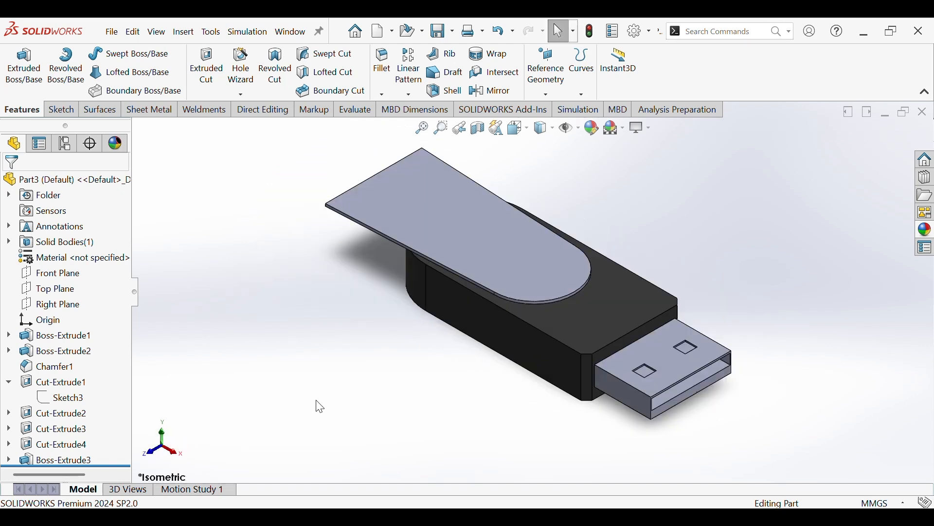
# - Edit the tapered plate's extrusion and set its depth to 0.5 mm
pyautogui.click(8, 383)
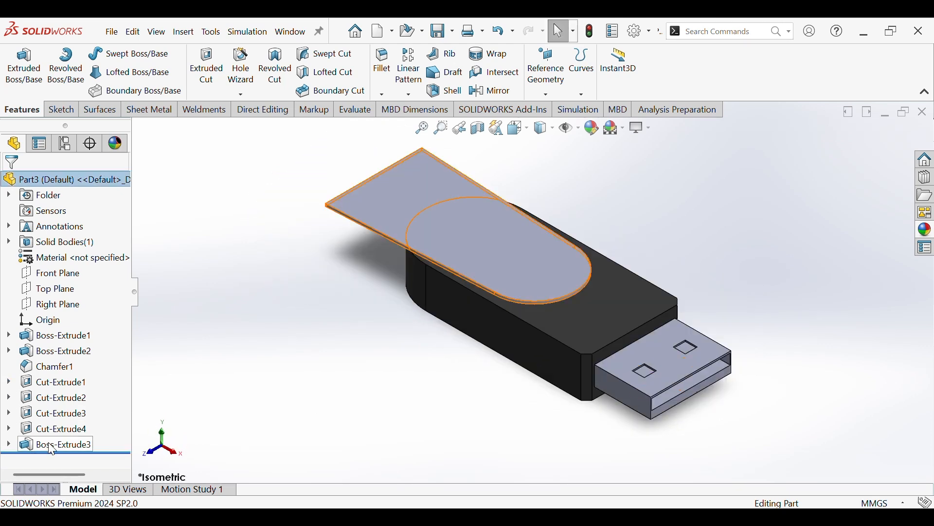
pyautogui.rightClick(44, 444)
pyautogui.click(61, 185)
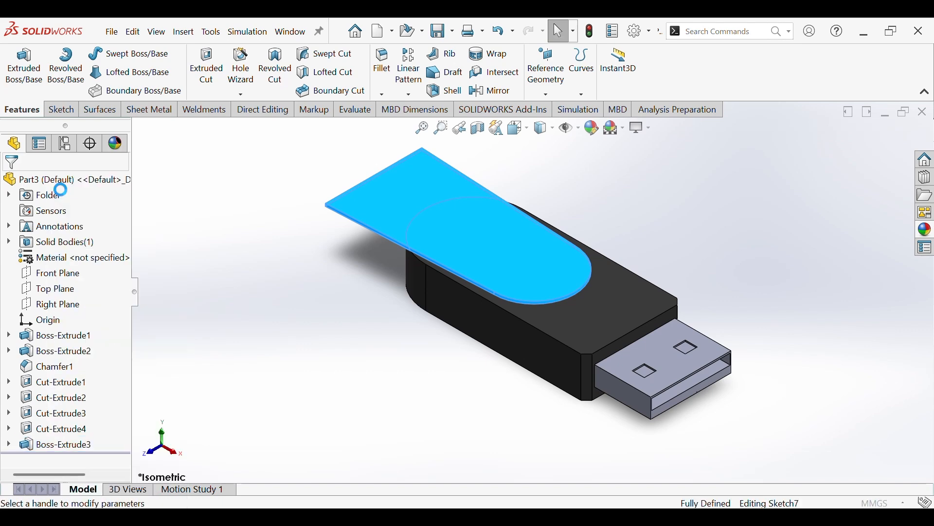
pyautogui.write('0.5')
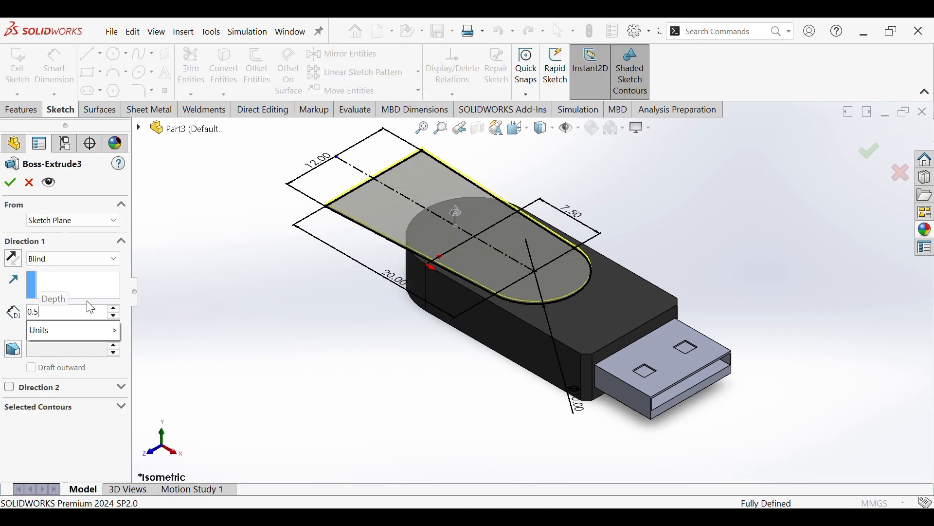
pyautogui.press('Return')
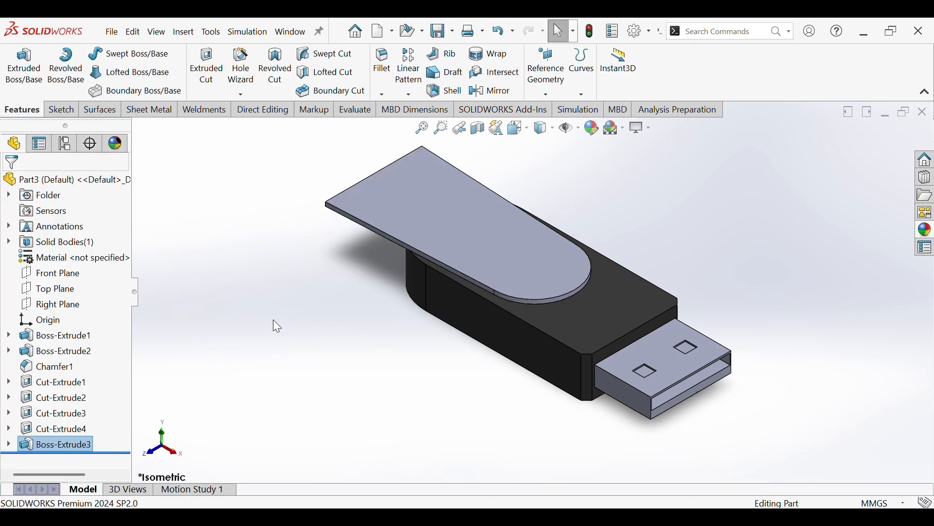
# - Mirror the tapered plate's extrusion about the Top Plane onto the underside of the body
pyautogui.click(491, 91)
pyautogui.click(139, 128)
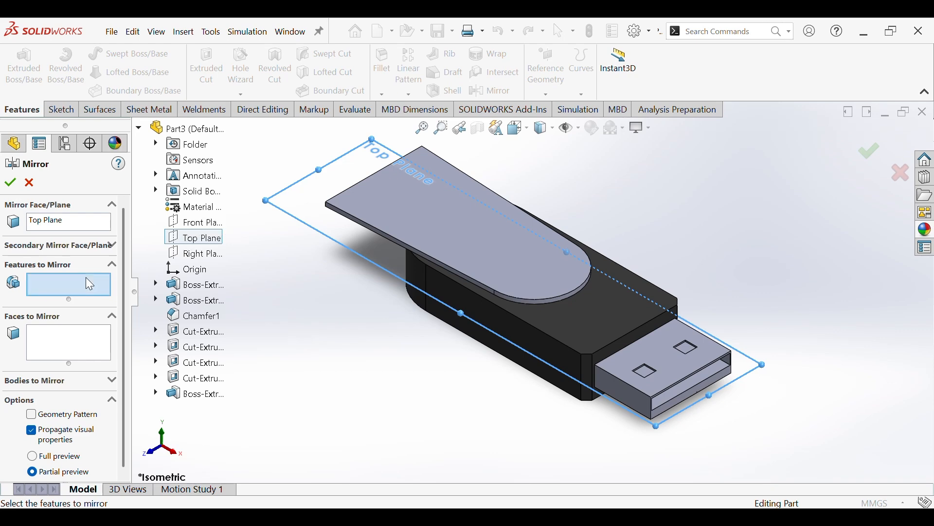
pyautogui.click(360, 210)
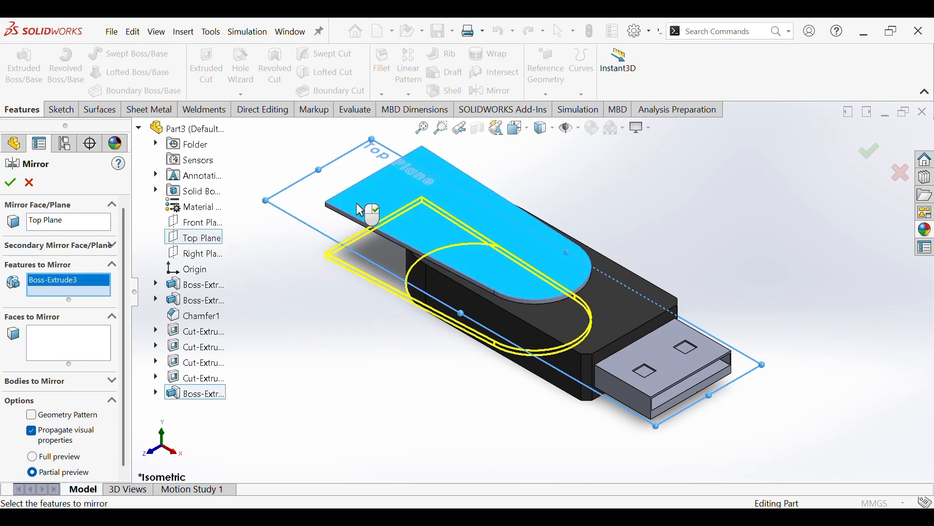
pyautogui.click(12, 182)
pyautogui.moveTo(466, 320); pyautogui.dragTo(540, 285, button='middle')
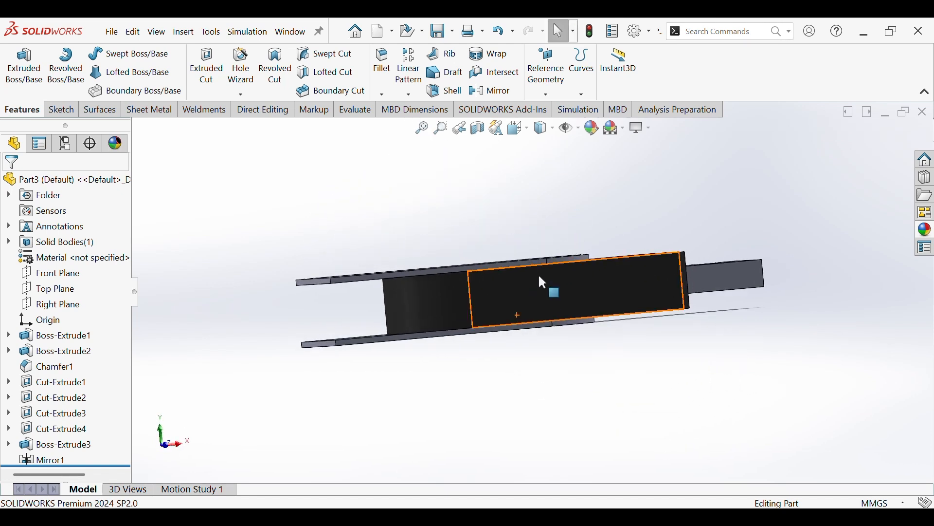
pyautogui.hotkey('ctrl', '7')
# - Start a sketch on the upper tapered plate's outer face and draw a circle about 3.7 mm in diameter near its middle
pyautogui.click(537, 276)
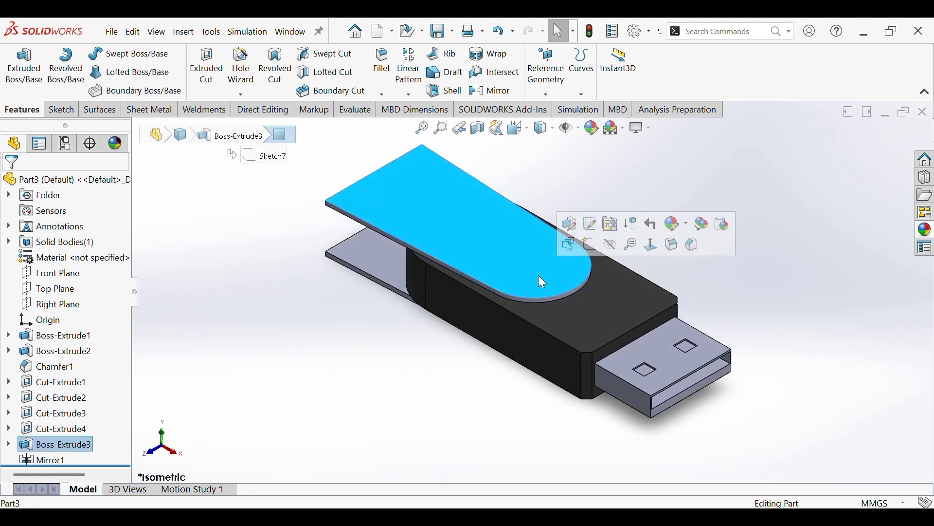
pyautogui.click(590, 246)
pyautogui.click(117, 53)
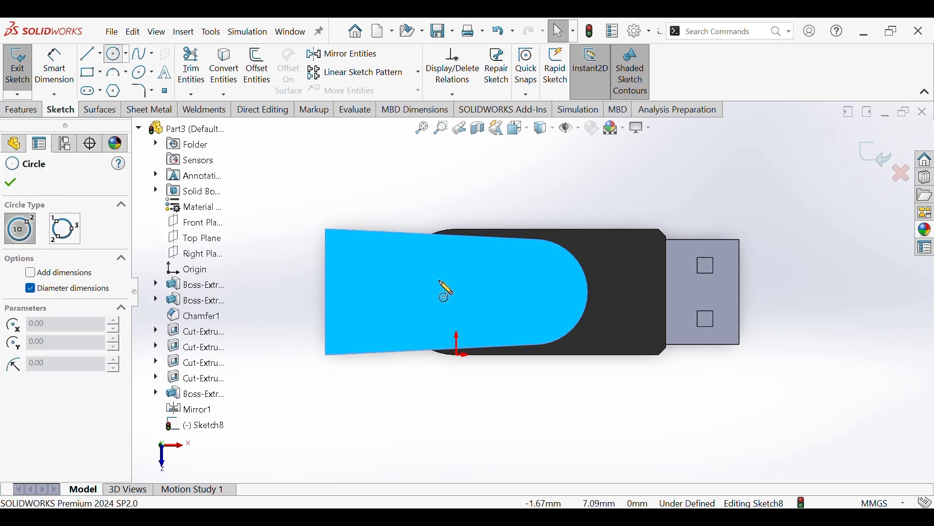
pyautogui.click(440, 280)
pyautogui.click(459, 281)
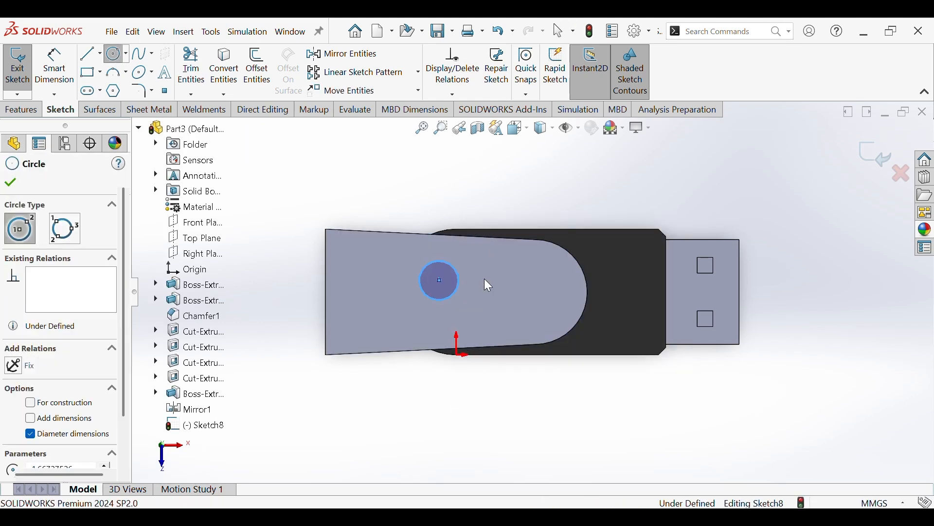
pyautogui.press('Escape')
# - Make the circle concentric with the plate's rounded end
pyautogui.click(456, 292)
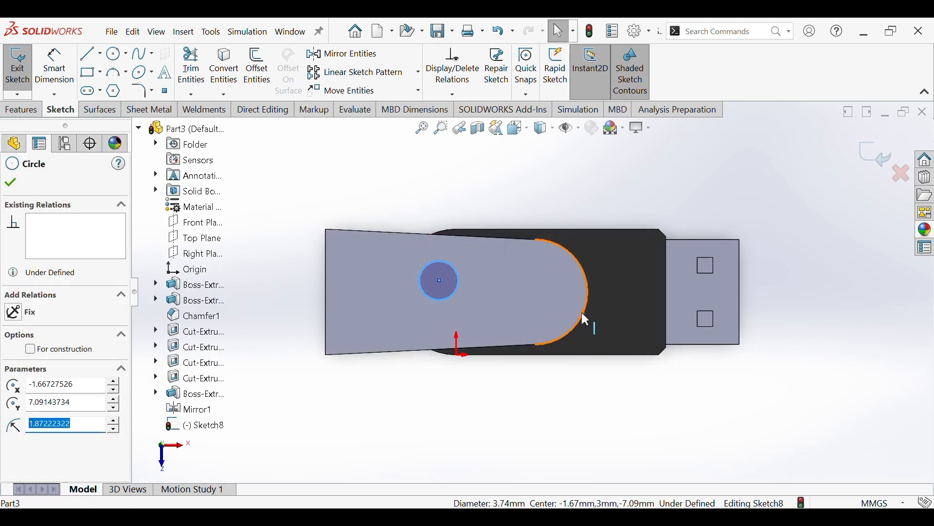
pyautogui.keyDown('ctrl'); pyautogui.click(584, 314); pyautogui.keyUp('ctrl')
pyautogui.click(656, 261)
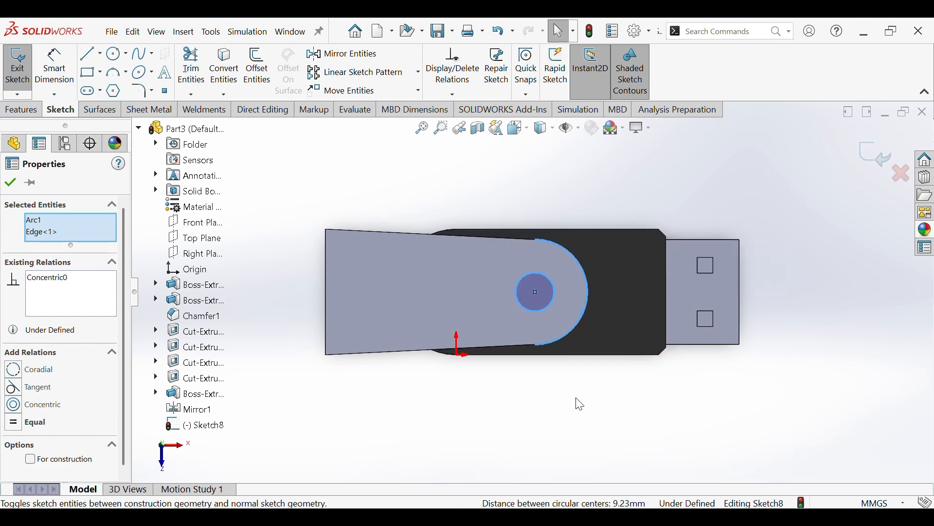
pyautogui.click(576, 400)
# - Dimension the circle's diameter and set it to 8 mm
pyautogui.click(55, 68)
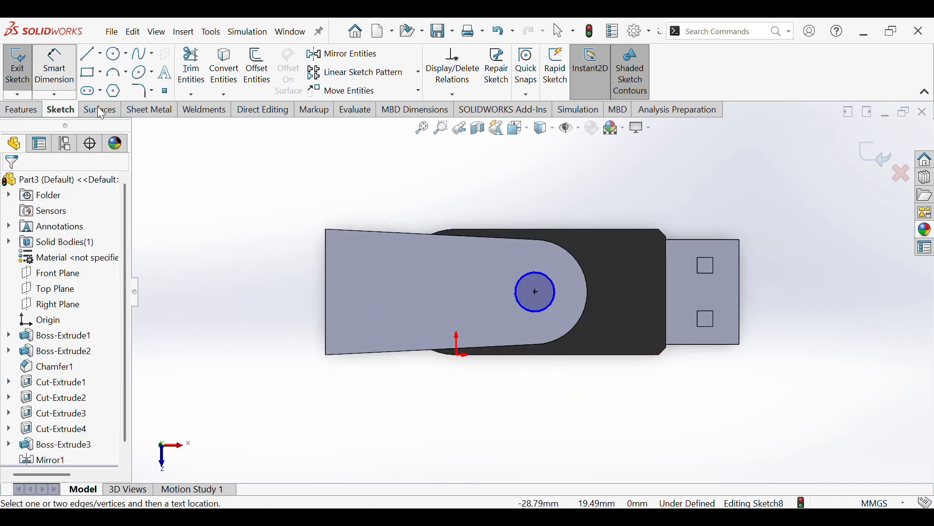
pyautogui.click(530, 313)
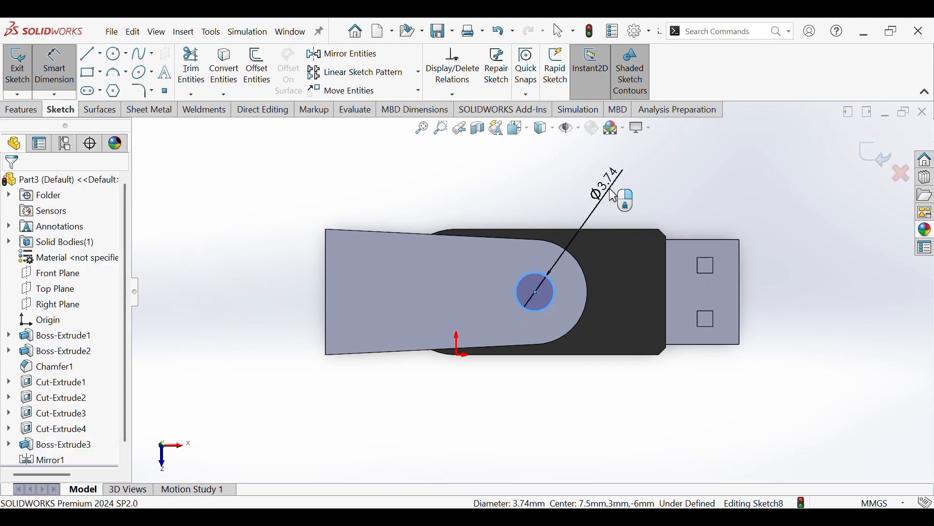
pyautogui.click(614, 196)
pyautogui.press('Return')
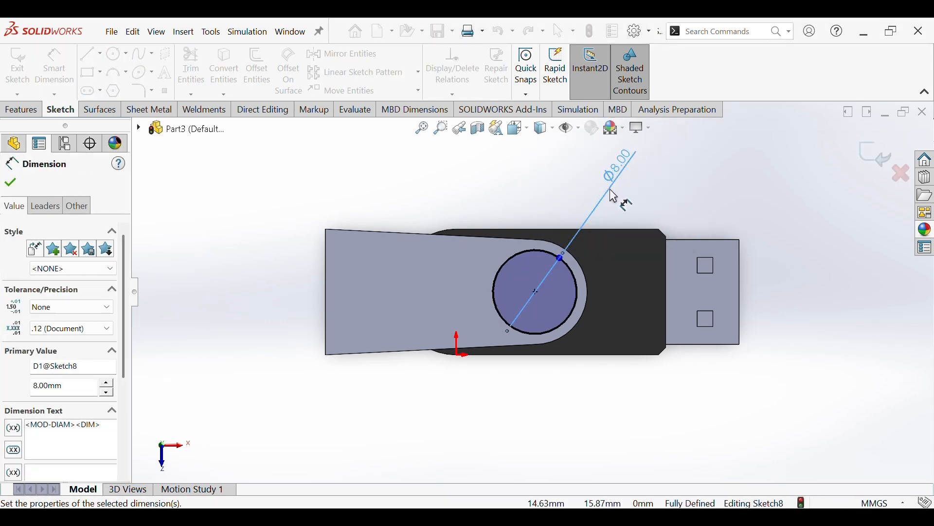
# - Extrude the circle as a blind boss 0.1 mm high above the plate, merged with the body
pyautogui.click(35, 115)
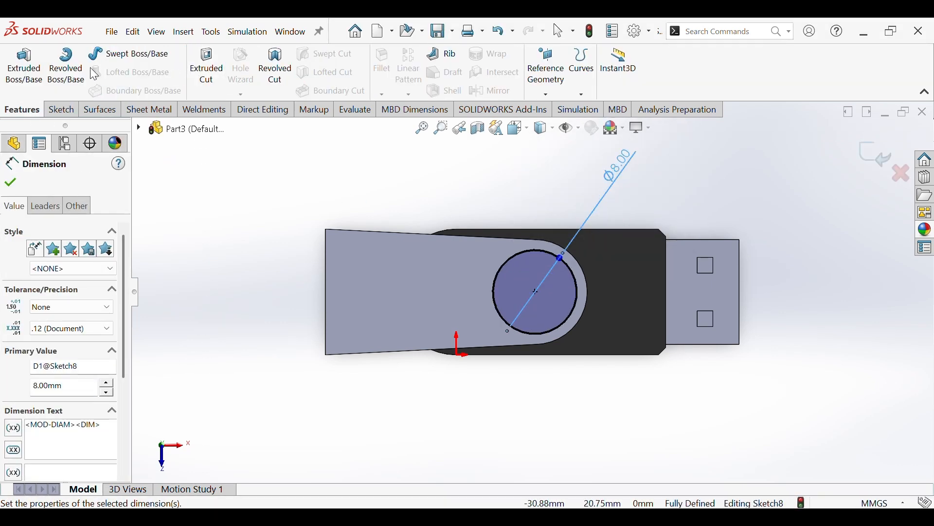
pyautogui.click(45, 70)
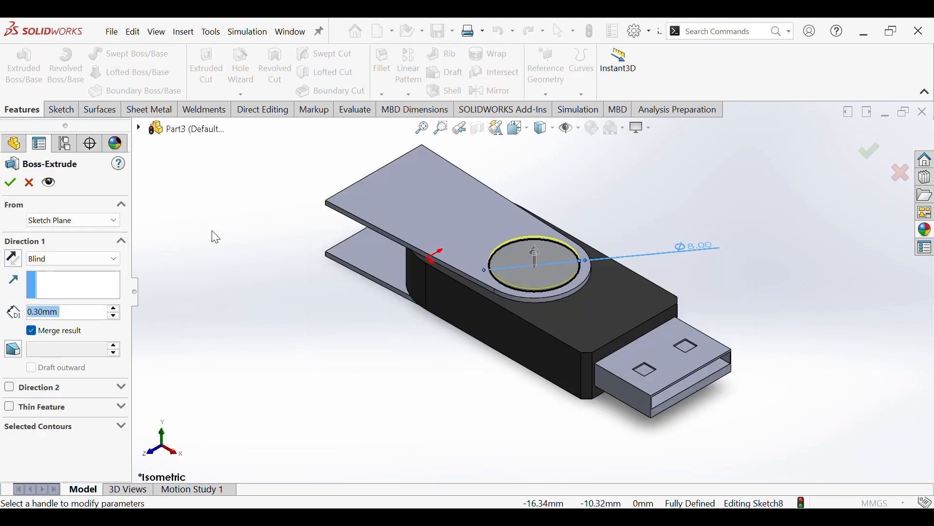
pyautogui.write('0.1')
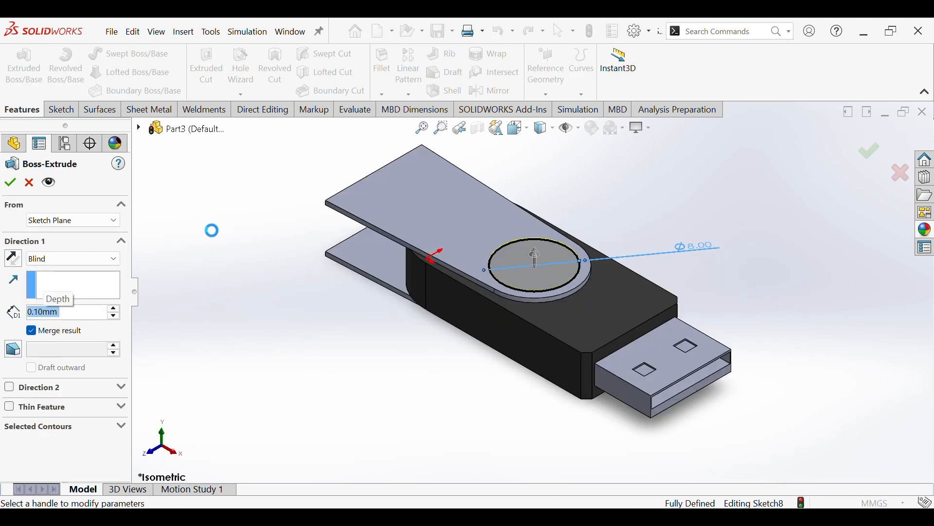
pyautogui.press('Return')
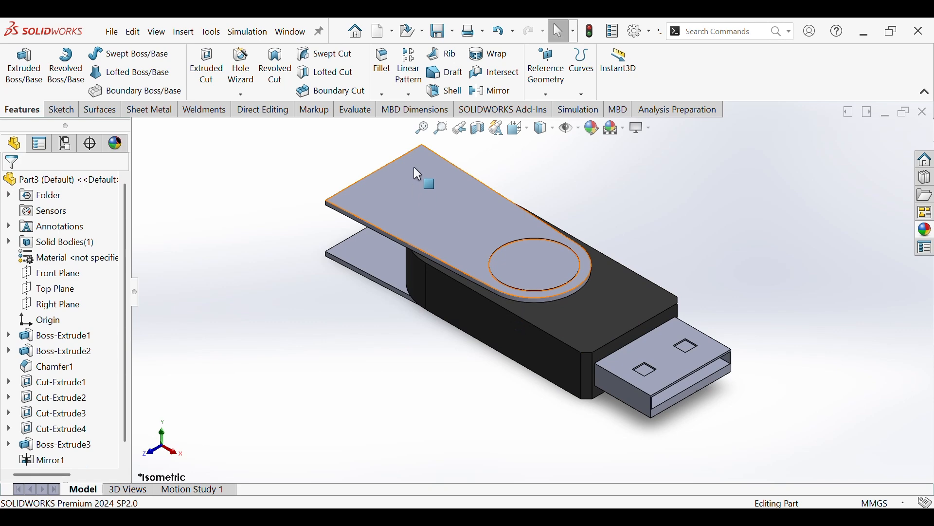
# - Mirror the thin round disc about the Top Plane onto the lower plate
pyautogui.click(491, 91)
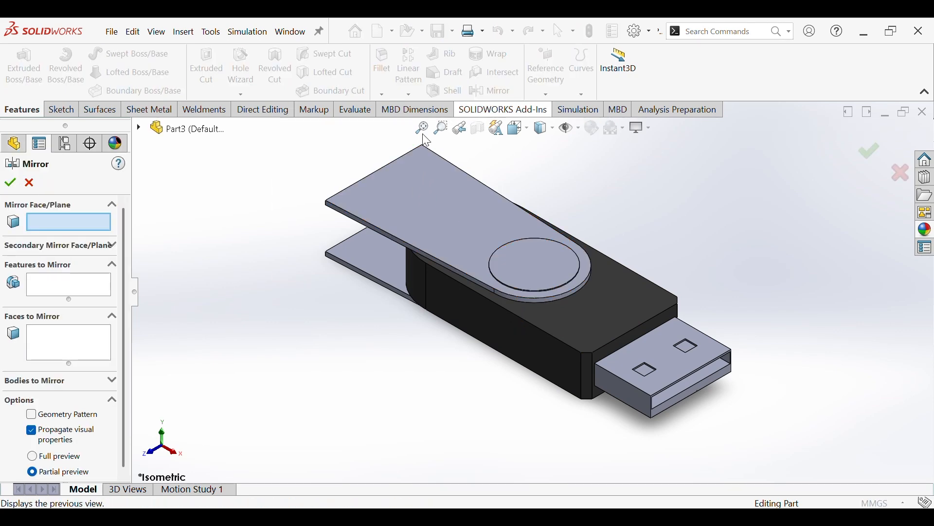
pyautogui.click(139, 128)
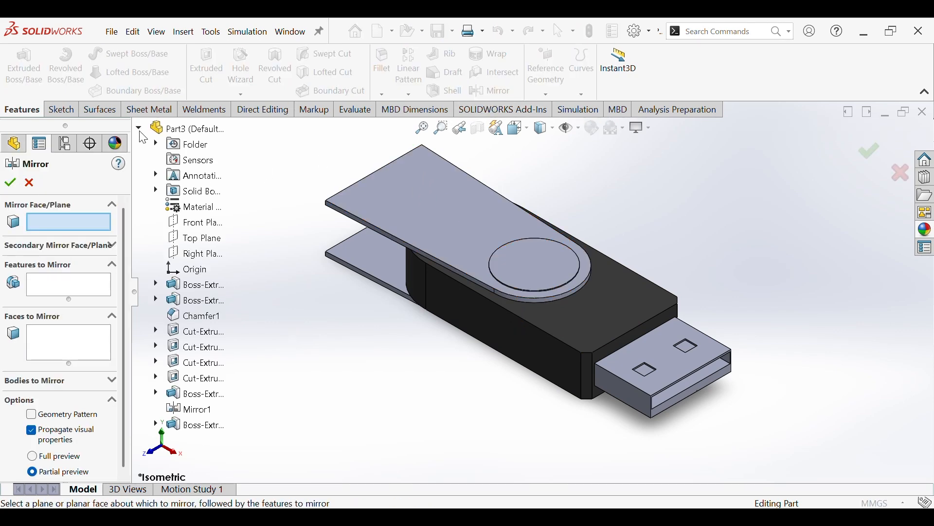
pyautogui.click(196, 243)
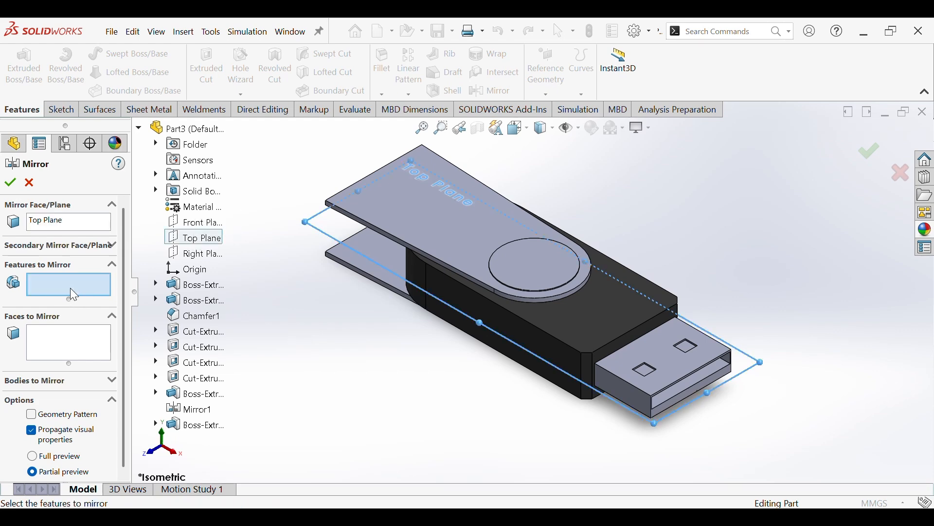
pyautogui.click(532, 265)
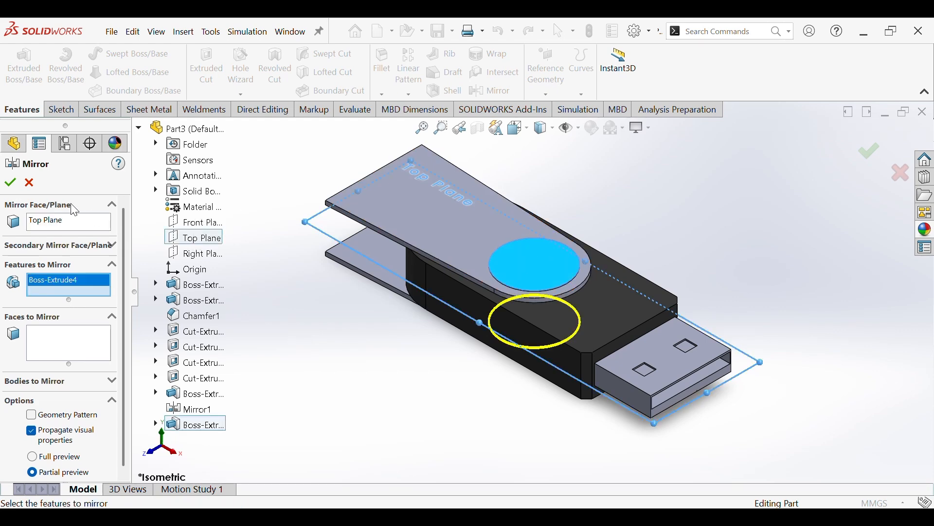
pyautogui.click(10, 183)
pyautogui.moveTo(347, 357); pyautogui.dragTo(612, 290, button='middle')
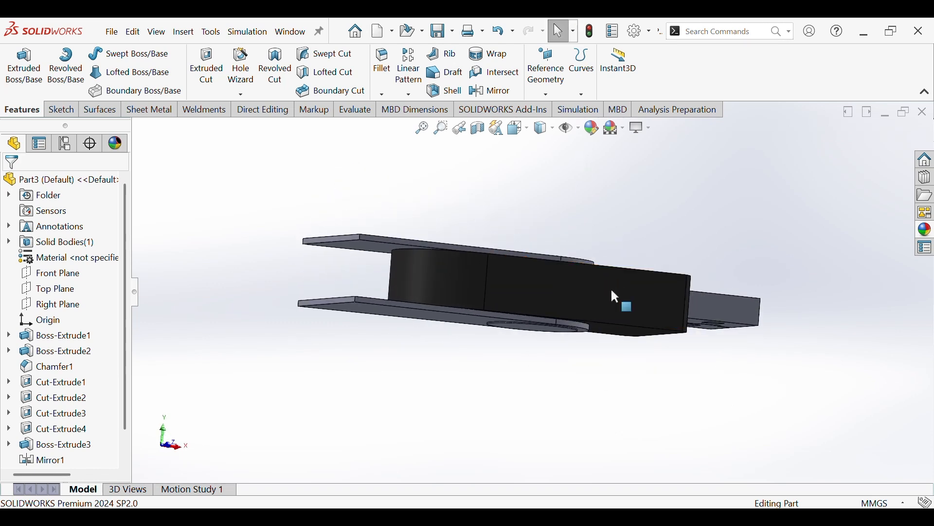
pyautogui.hotkey('ctrl', '7')
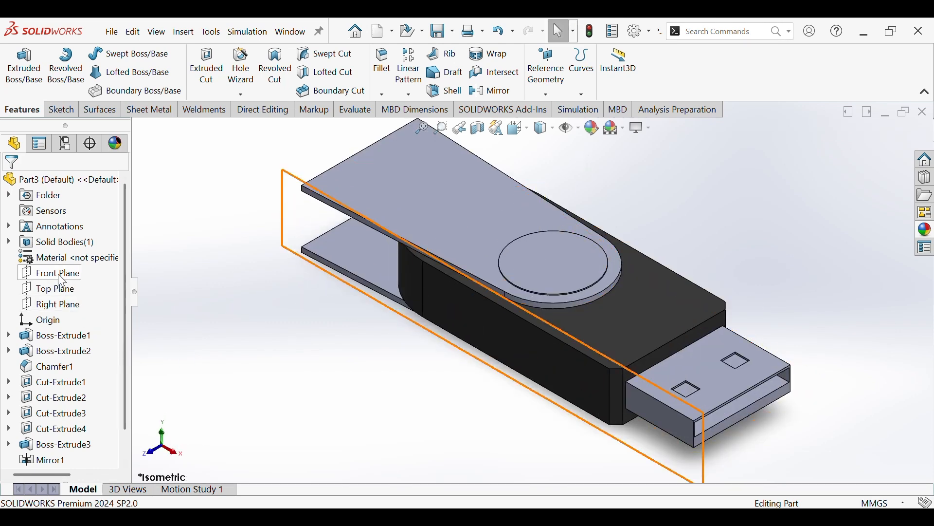
pyautogui.click(58, 275)
pyautogui.click(312, 371)
pyautogui.scroll(2, 334, 382)
pyautogui.keyDown('ctrl'); pyautogui.moveTo(405, 396); pyautogui.dragTo(349, 400, button='middle'); pyautogui.keyUp('ctrl')
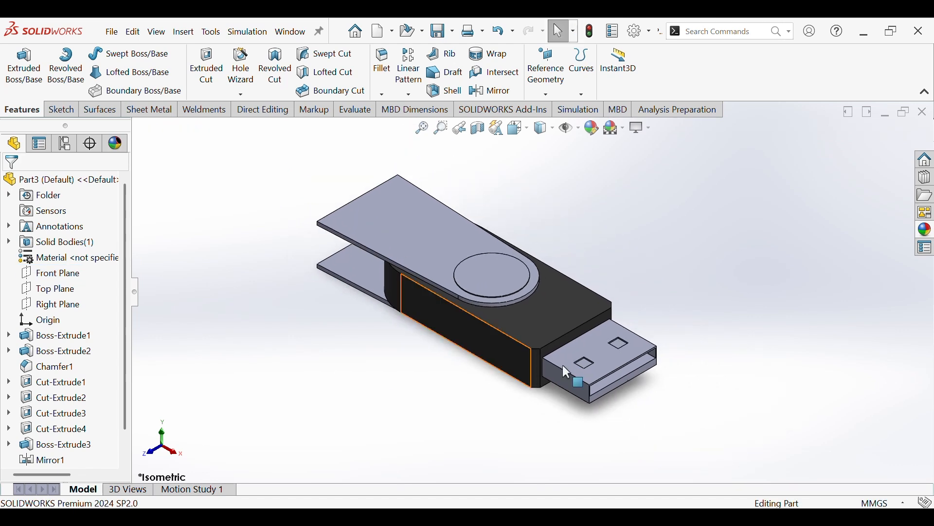
# - Start a white face colour on the USB plug's top face and add its long side face and front rim face
pyautogui.rightClick(613, 363)
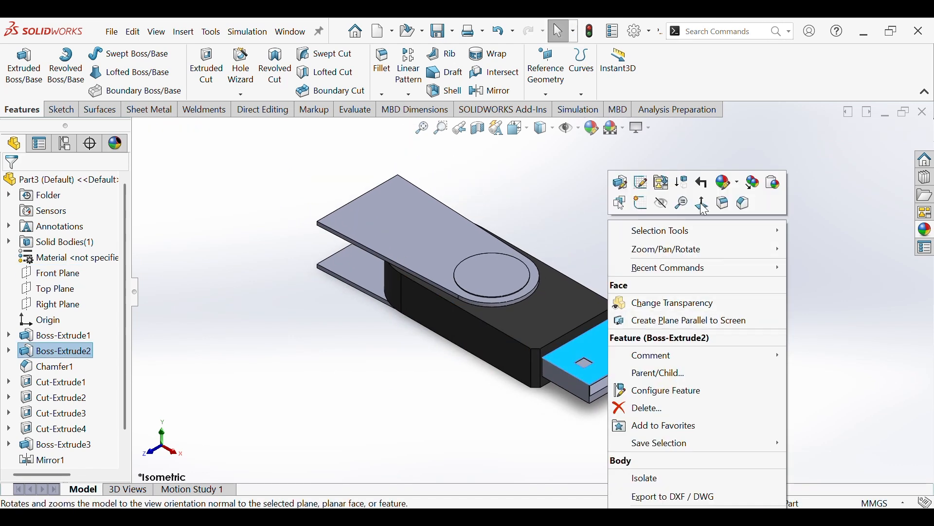
pyautogui.click(725, 191)
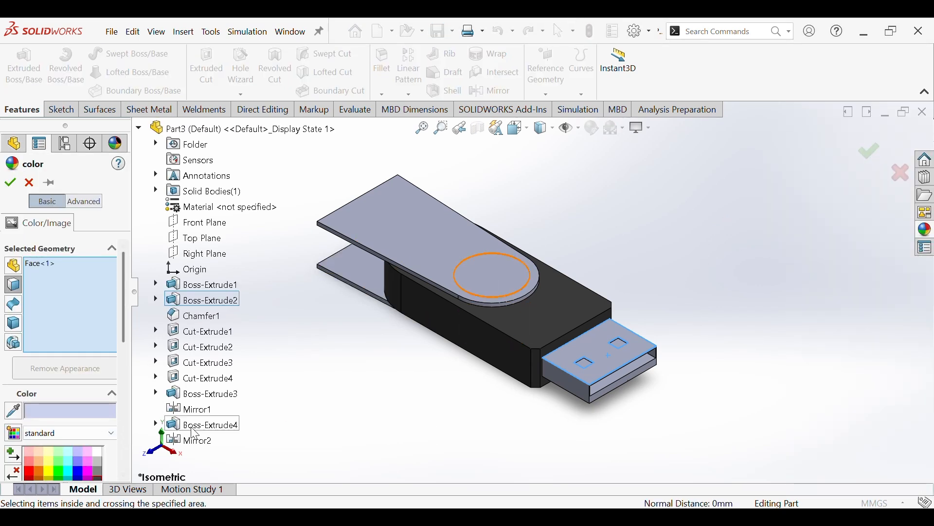
pyautogui.click(94, 449)
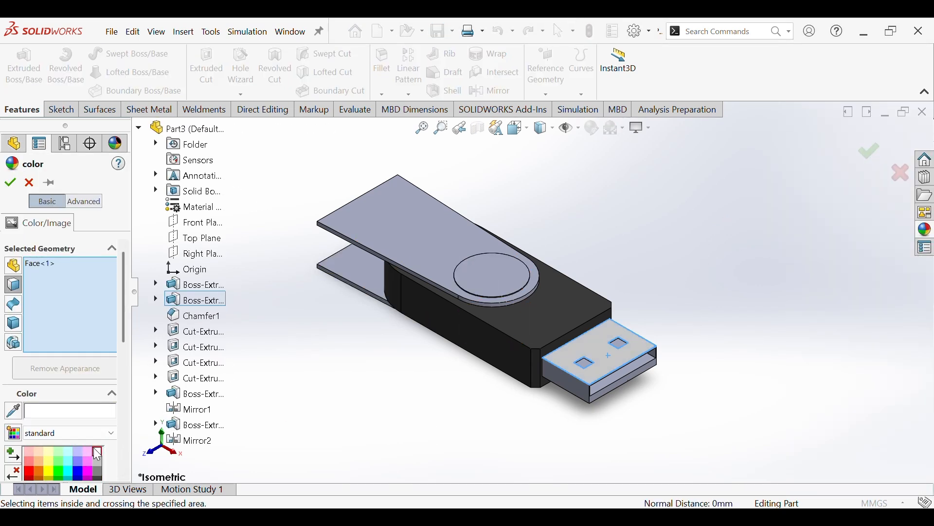
pyautogui.click(576, 390)
pyautogui.scroll(-2, 593, 387)
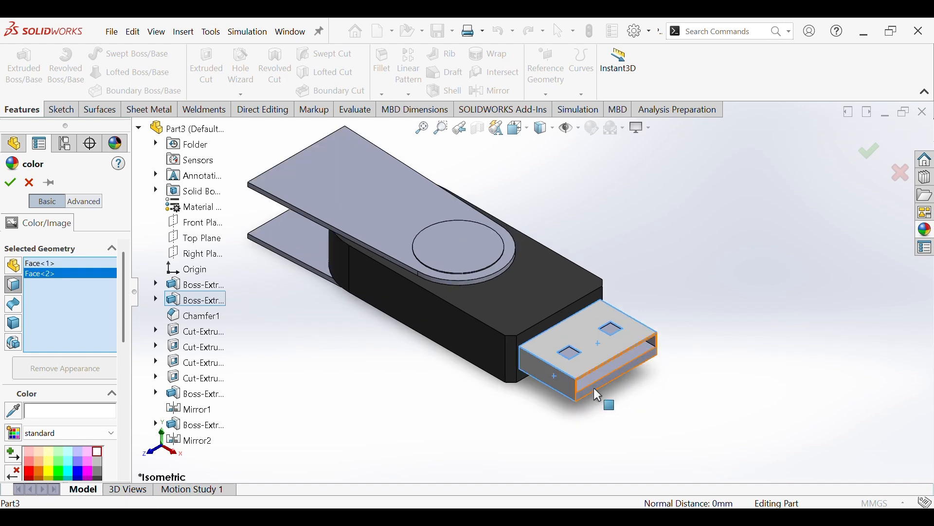
pyautogui.click(644, 352)
pyautogui.scroll(-2, 633, 339)
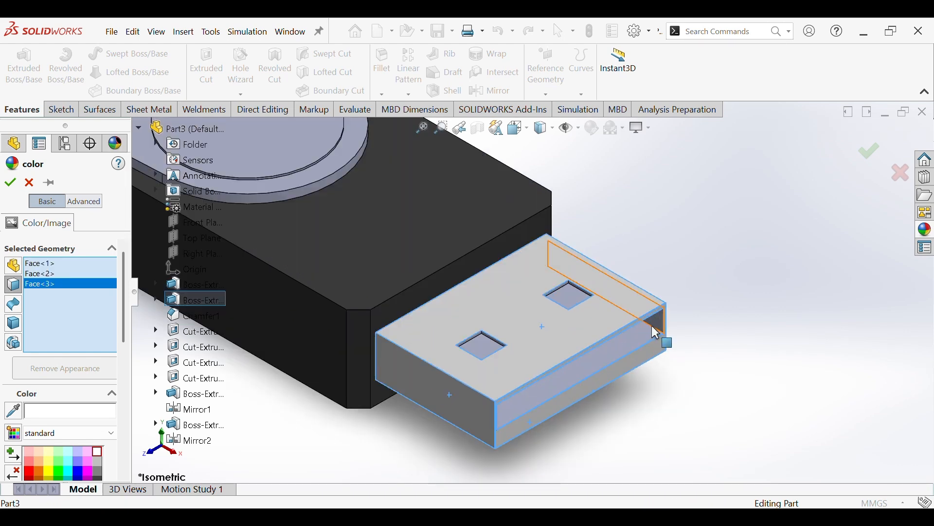
# - Add the plug's inner faces, both halves of its underside and the faces in the underside's rectangular recesses to the white colouring
pyautogui.click(621, 361)
pyautogui.moveTo(621, 361)
pyautogui.mouseDown(button='middle')
pyautogui.moveTo(594, 334)
pyautogui.moveTo(565, 261)
pyautogui.moveTo(609, 352)
pyautogui.mouseUp(button='middle')
pyautogui.click(574, 344)
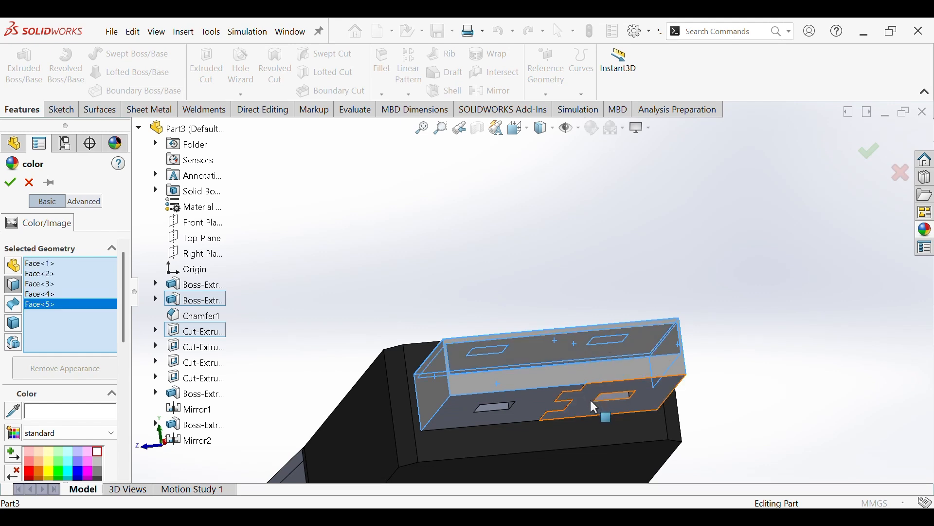
pyautogui.click(590, 399)
pyautogui.click(537, 410)
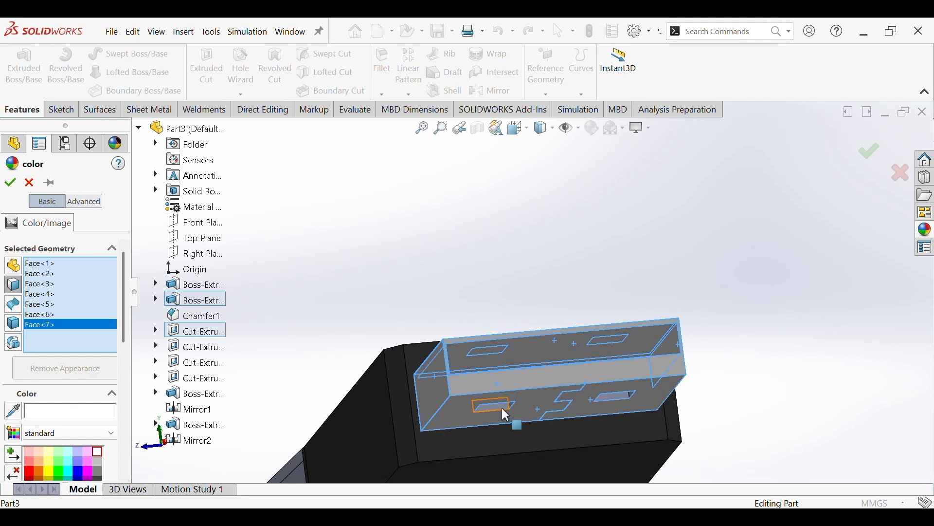
pyautogui.click(600, 408)
pyautogui.click(608, 399)
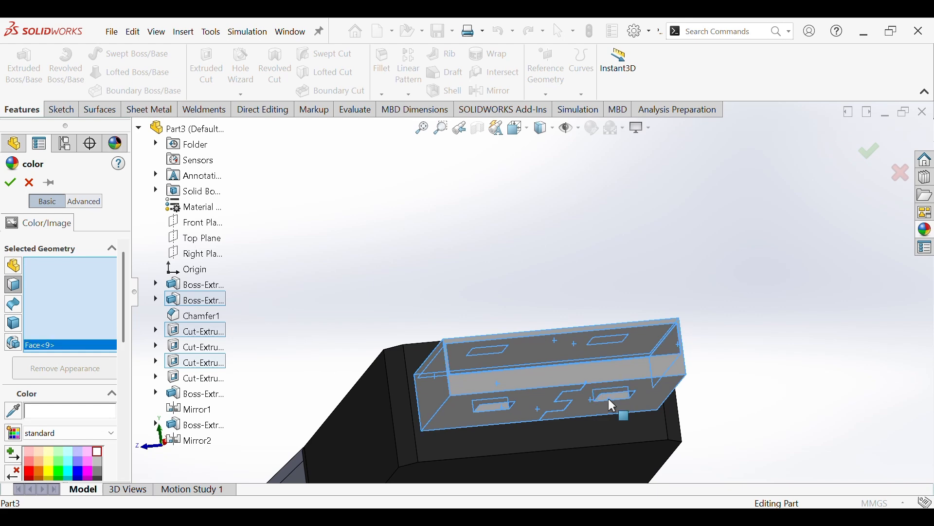
# - Add the remaining recess walls and the faces inside the two top square openings, and apply the white colour to the selection
pyautogui.scroll(-3, 608, 398)
pyautogui.click(651, 348)
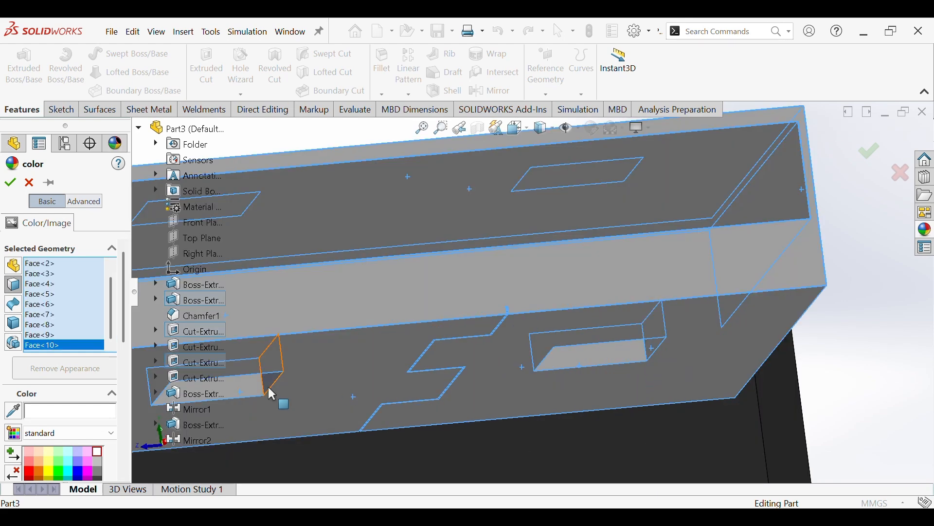
pyautogui.moveTo(466, 355); pyautogui.dragTo(513, 311, button='middle')
pyautogui.click(492, 300)
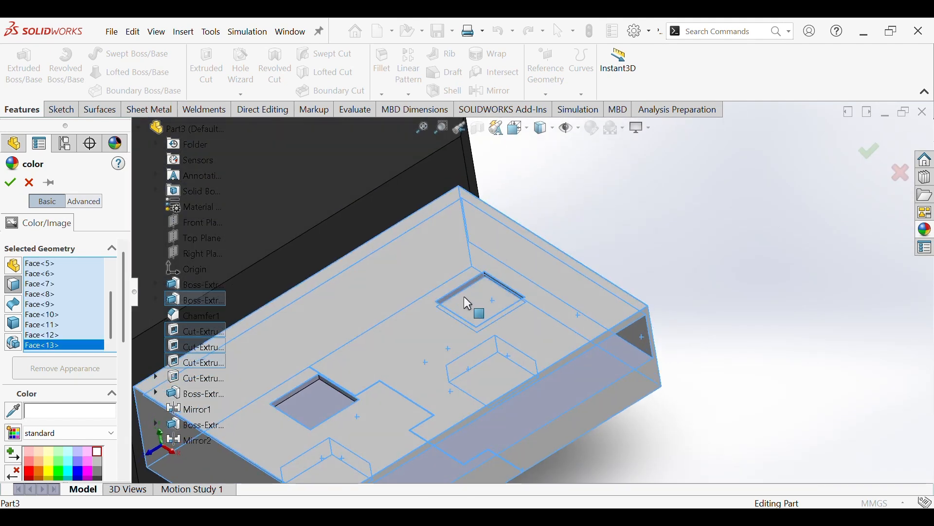
pyautogui.click(326, 401)
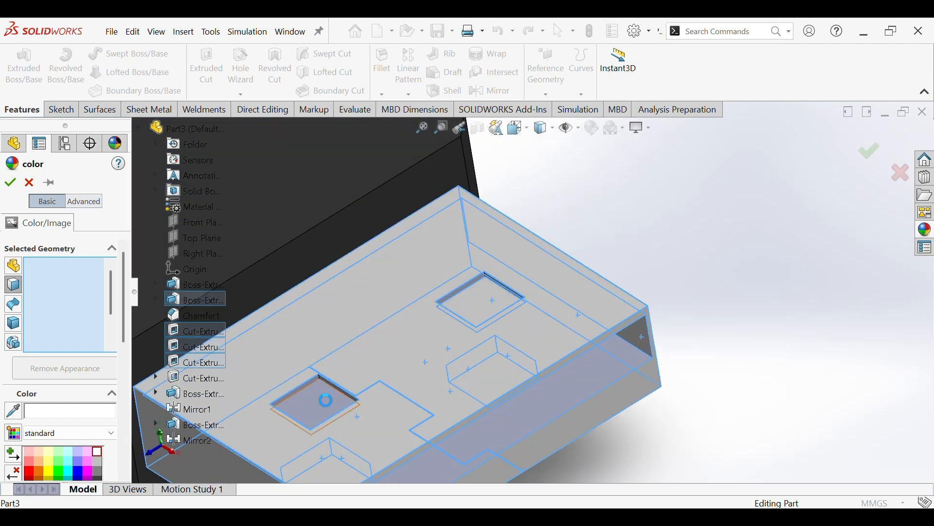
pyautogui.click(10, 184)
pyautogui.hotkey('ctrl', '7')
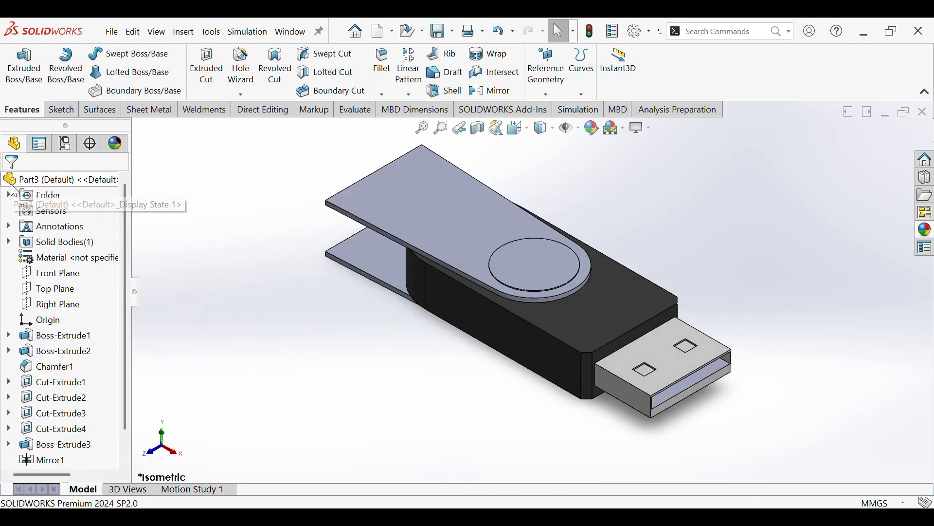
# - Colour the face inside the USB plug's front opening solid blue and apply the appearance
pyautogui.scroll(-3, 689, 398)
pyautogui.rightClick(680, 404)
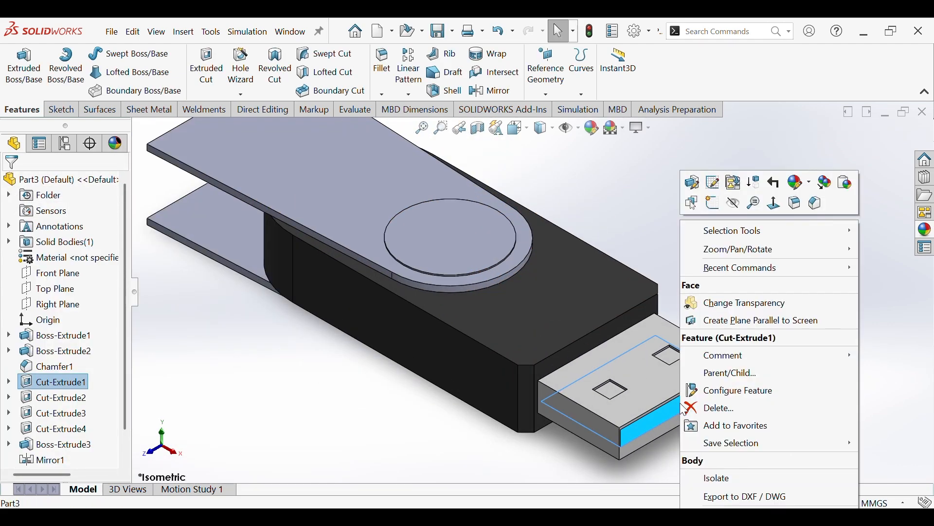
pyautogui.click(796, 187)
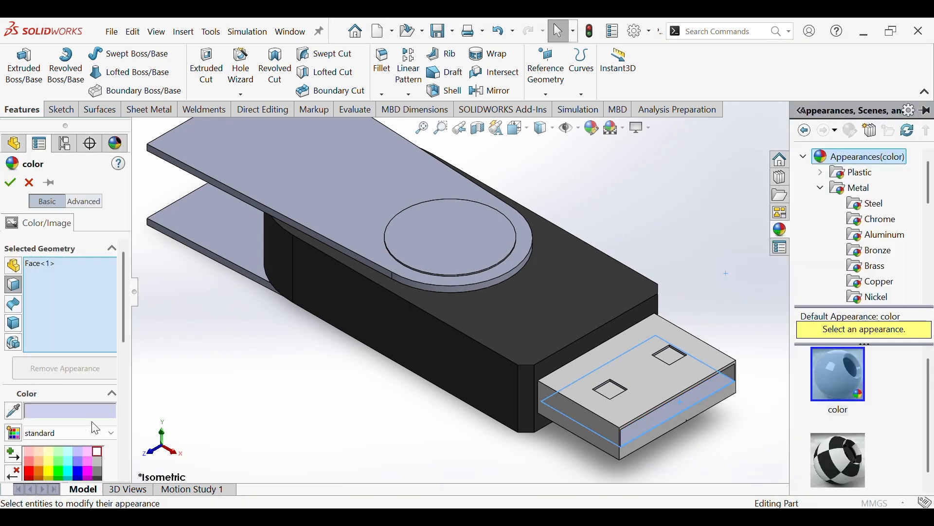
pyautogui.click(76, 333)
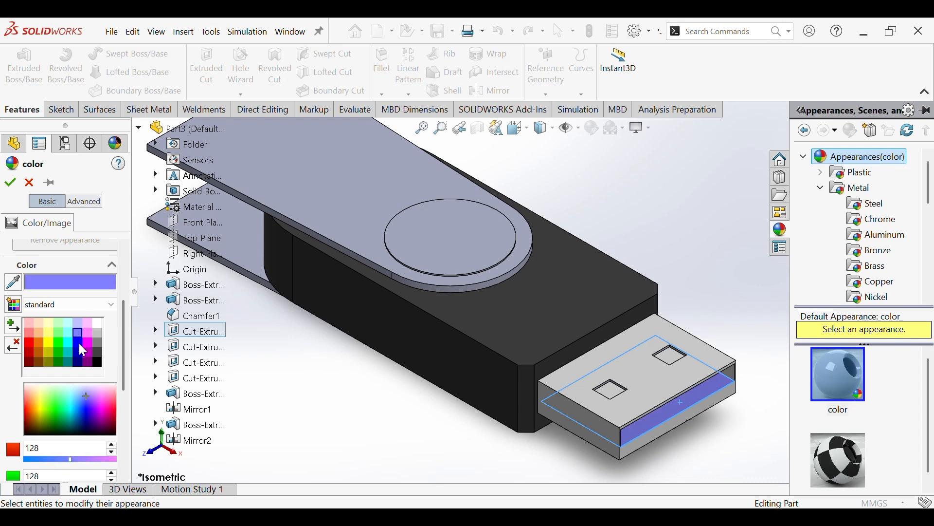
pyautogui.click(78, 343)
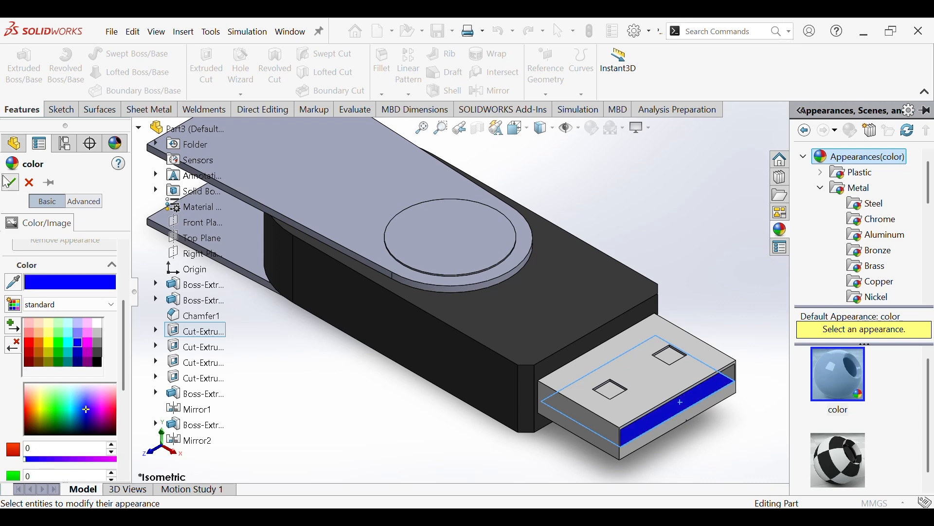
pyautogui.click(9, 182)
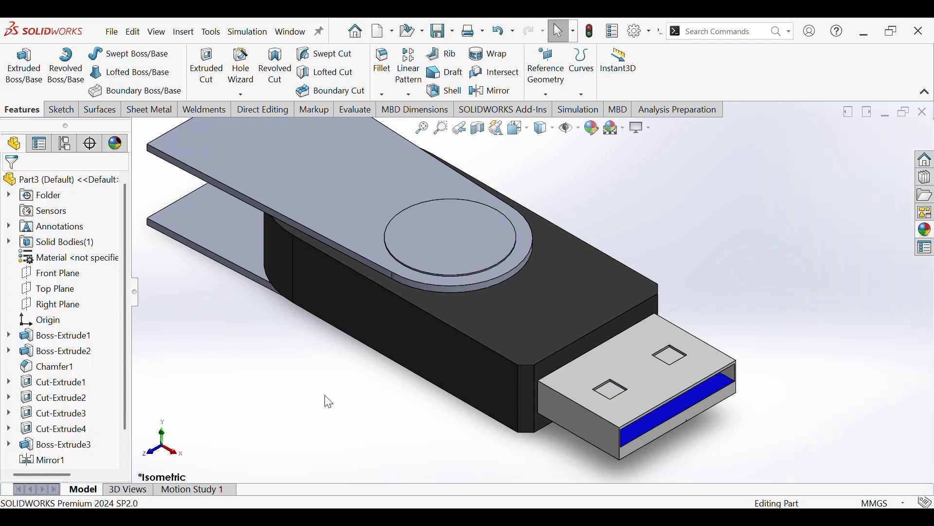
# - Apply a dark grey colour to the outer faces of the round discs on the upper and lower cover plates
pyautogui.scroll(2, 329, 402)
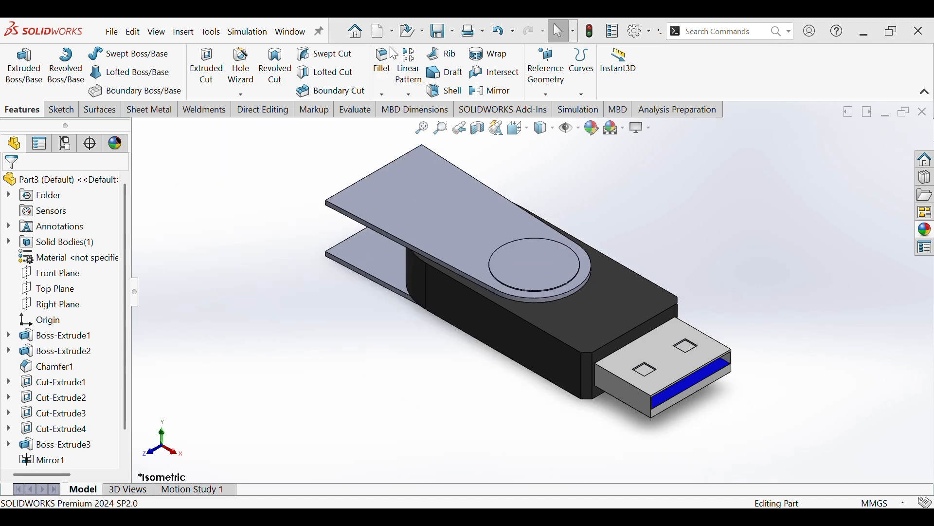
pyautogui.moveTo(538, 301); pyautogui.dragTo(569, 185, button='middle')
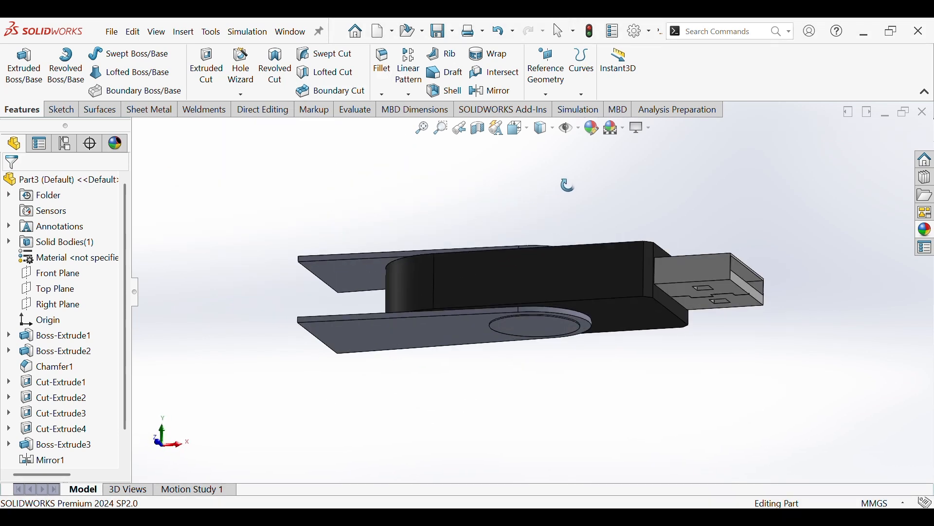
pyautogui.hotkey('ctrl', '7')
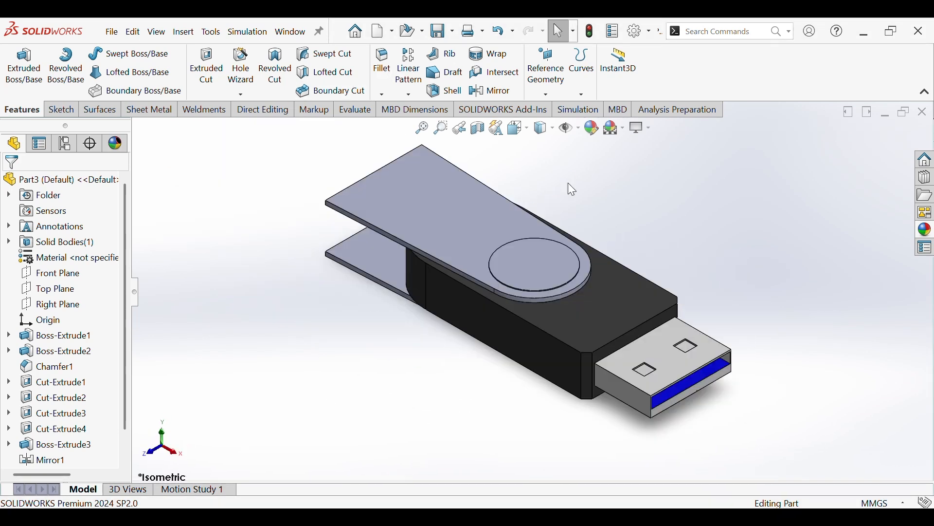
pyautogui.rightClick(478, 219)
pyautogui.press('Escape')
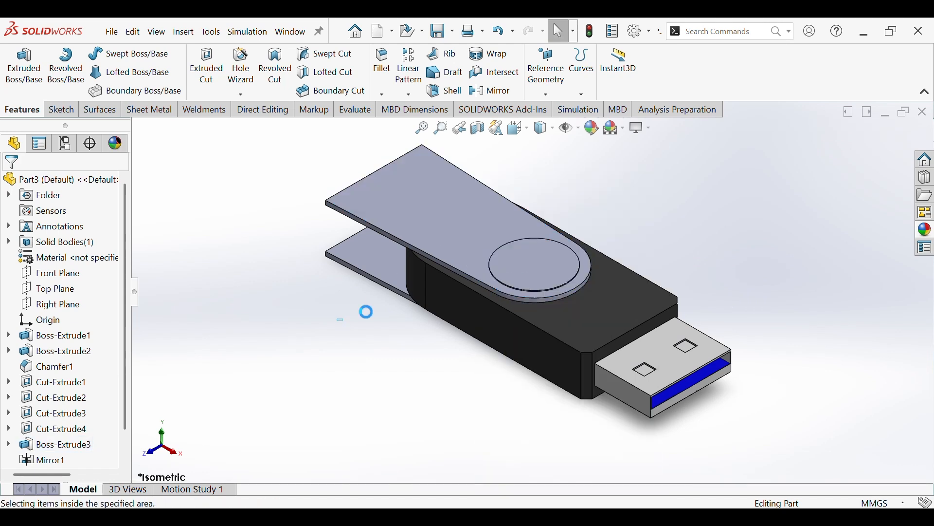
pyautogui.rightClick(528, 275)
pyautogui.click(651, 183)
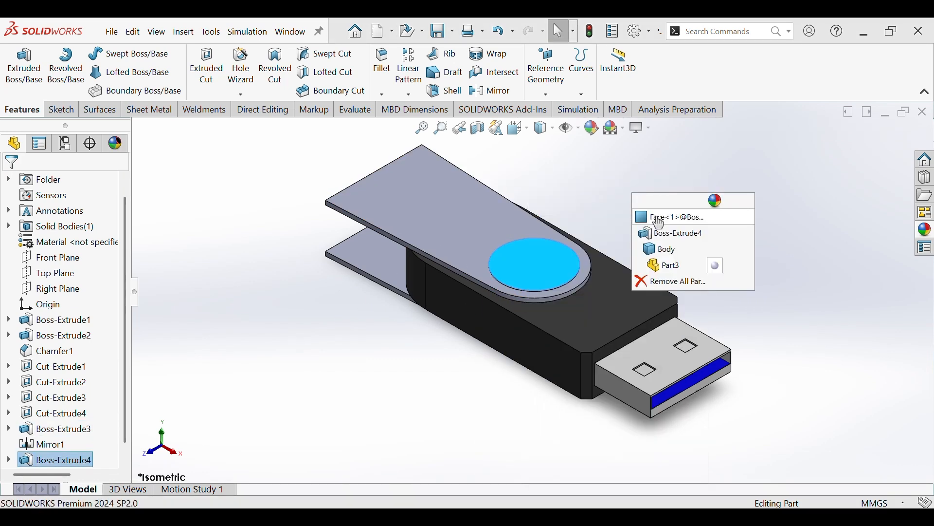
pyautogui.click(657, 217)
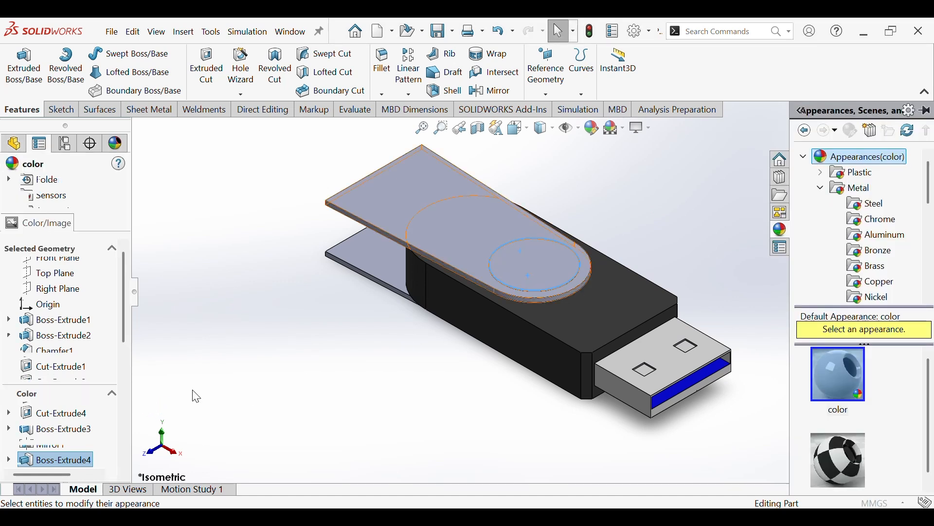
pyautogui.click(98, 351)
pyautogui.moveTo(323, 378); pyautogui.dragTo(475, 320, button='middle')
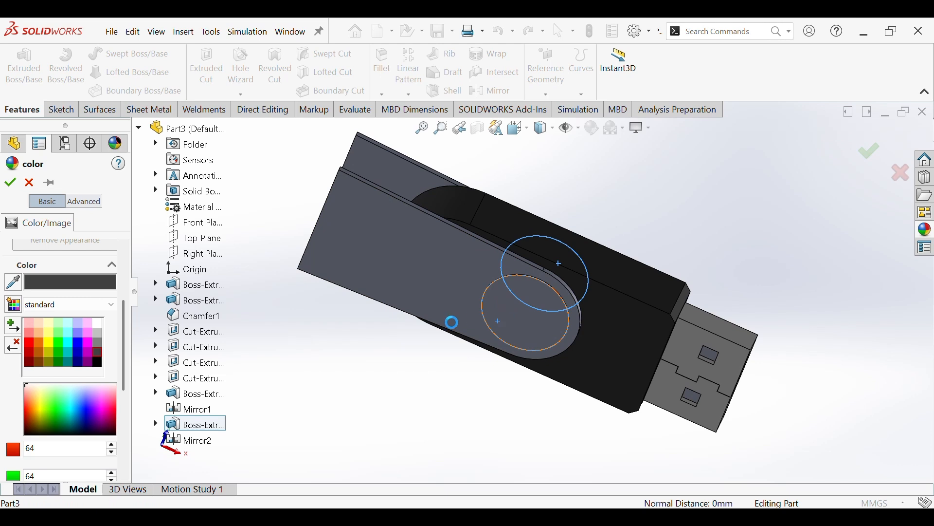
pyautogui.click(11, 183)
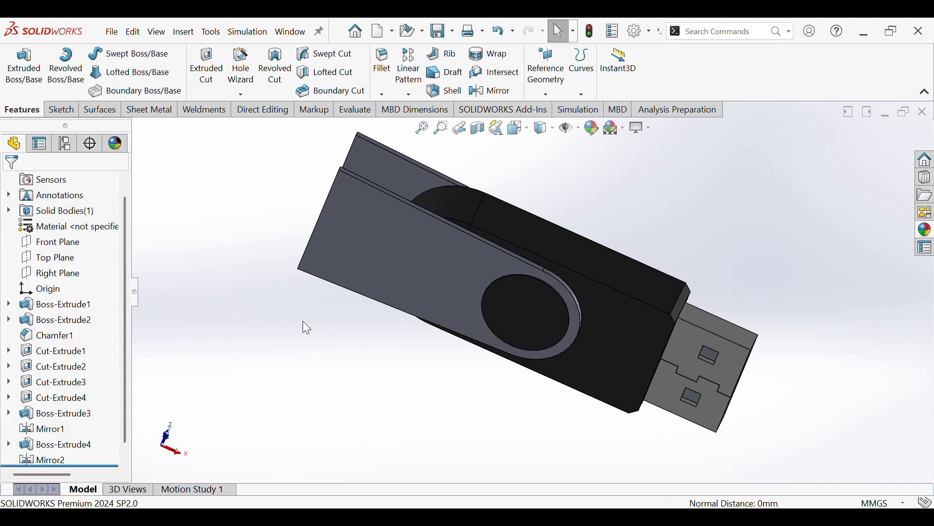
# - On the Front Plane, sketch an outward-bulging three-point arc of about 5.33 mm radius between the outer corners of the plates' free ends
pyautogui.hotkey('ctrl', '7')
pyautogui.scroll(1, 66, 305)
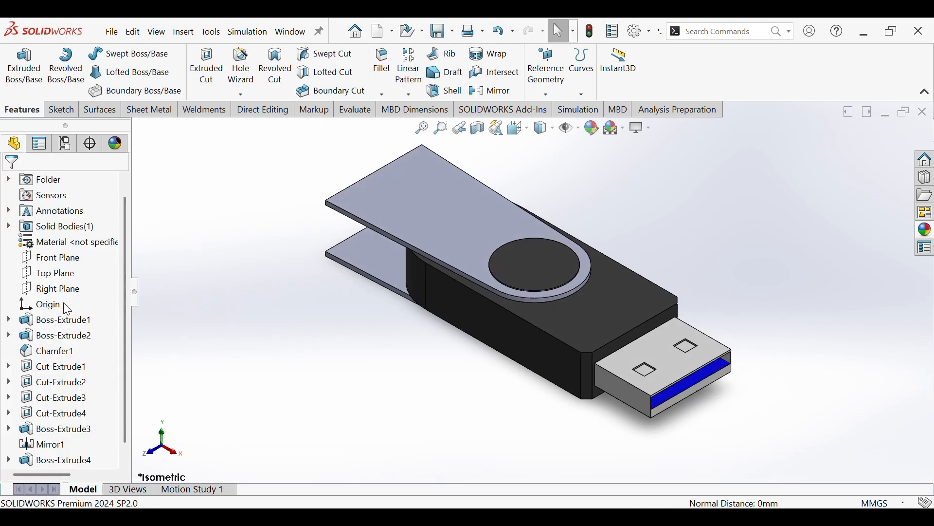
pyautogui.click(52, 257)
pyautogui.click(73, 240)
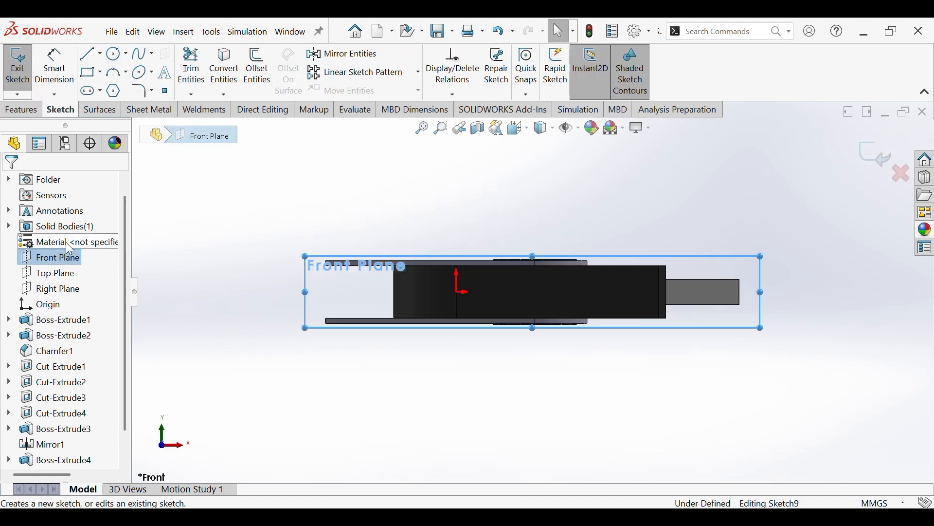
pyautogui.click(204, 336)
pyautogui.scroll(-5, 341, 283)
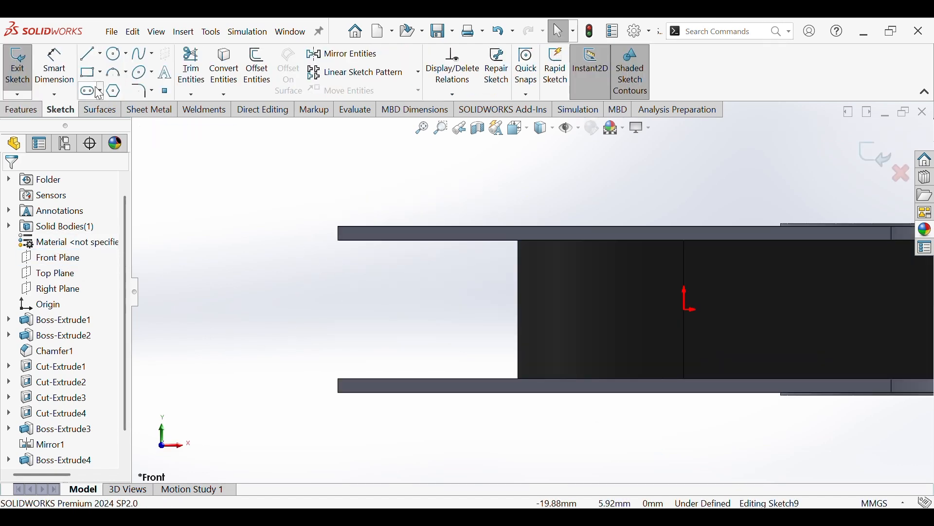
pyautogui.click(115, 76)
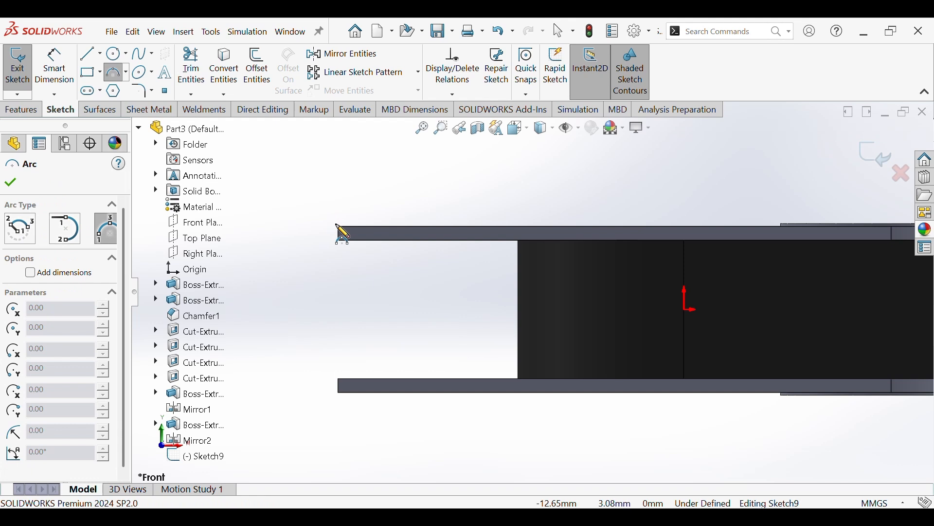
pyautogui.click(339, 229)
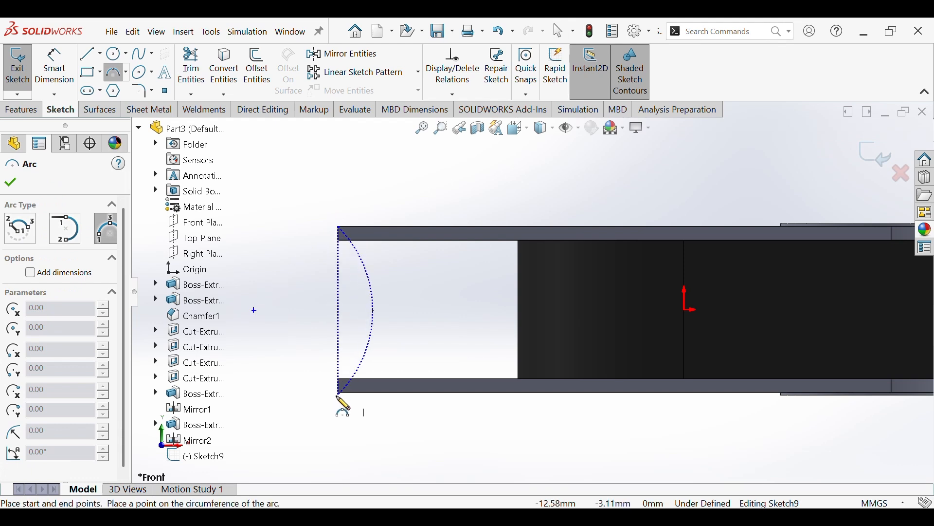
pyautogui.click(339, 392)
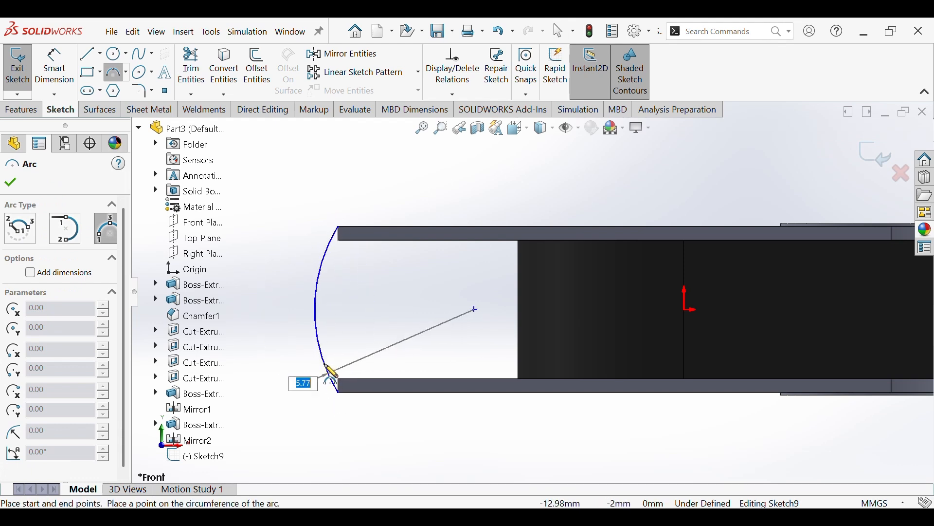
pyautogui.click(314, 309)
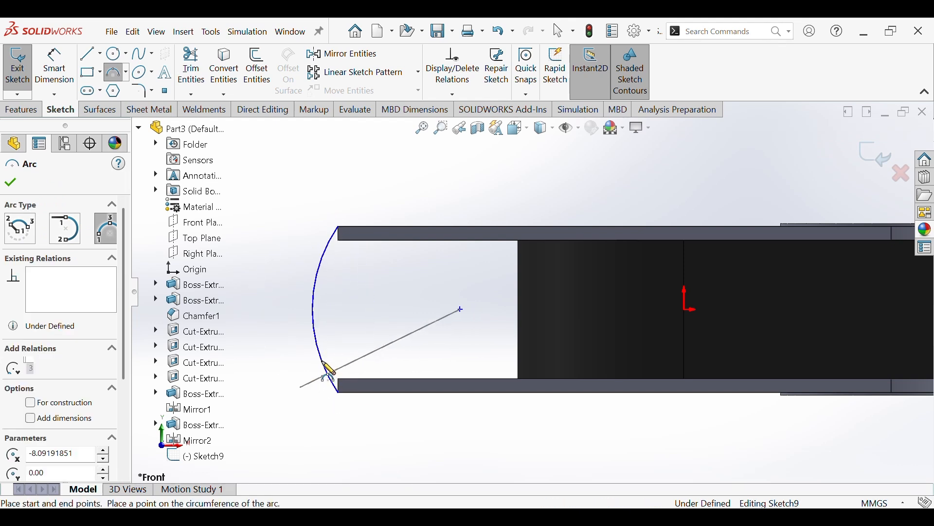
# - Dimension the arc's radius as 5.5 mm
pyautogui.click(61, 74)
pyautogui.click(314, 333)
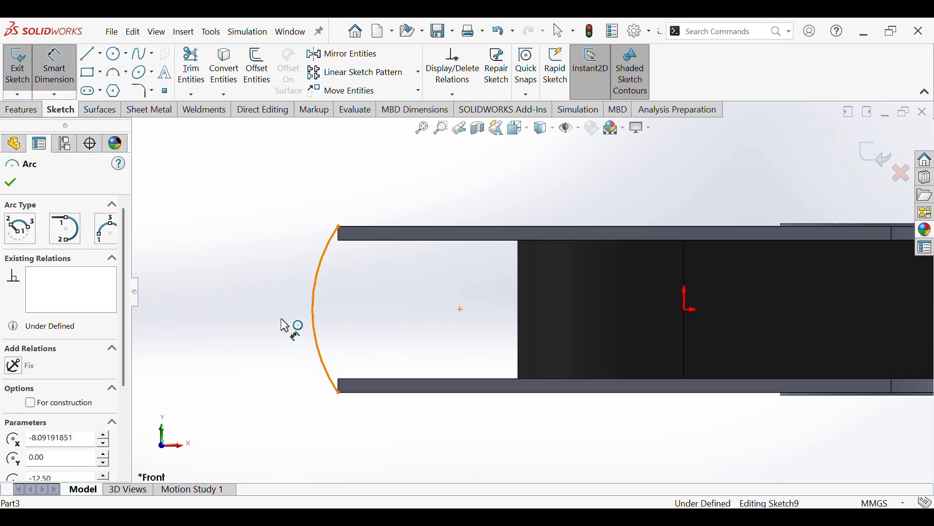
pyautogui.click(290, 325)
pyautogui.write('5.5')
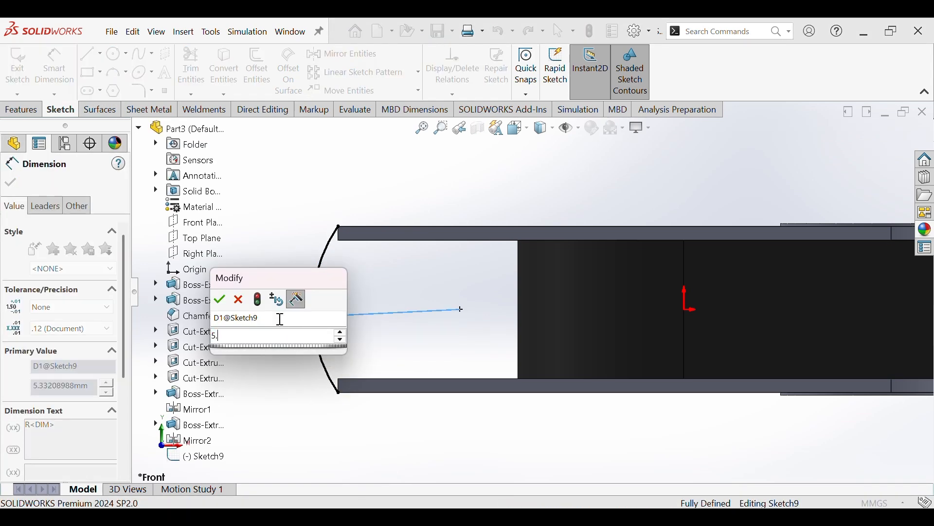
pyautogui.press('Return')
pyautogui.press('Escape')
pyautogui.rightClick(254, 250)
pyautogui.click(278, 291)
# - Sketch a second outward-bulging three-point arc inside the first, spanning the inner corners of the two plates' free ends
pyautogui.click(115, 73)
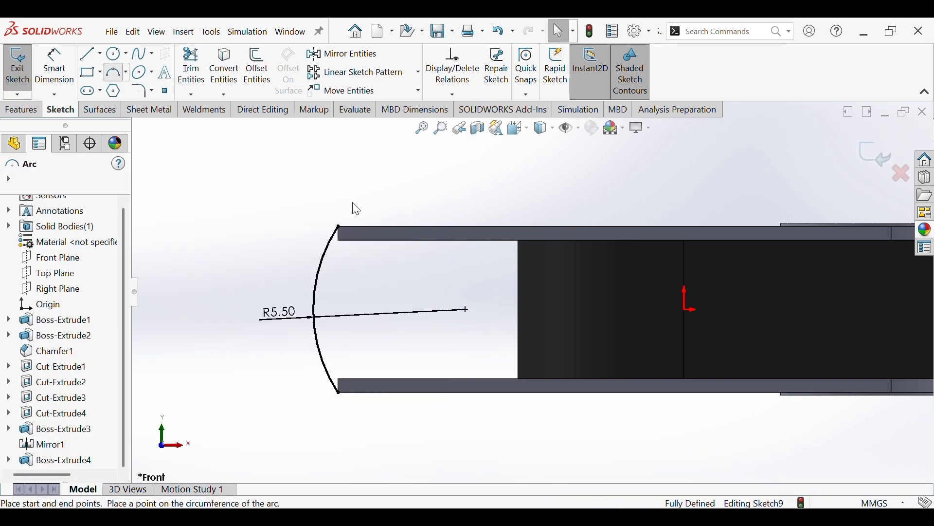
pyautogui.scroll(-3, 350, 225)
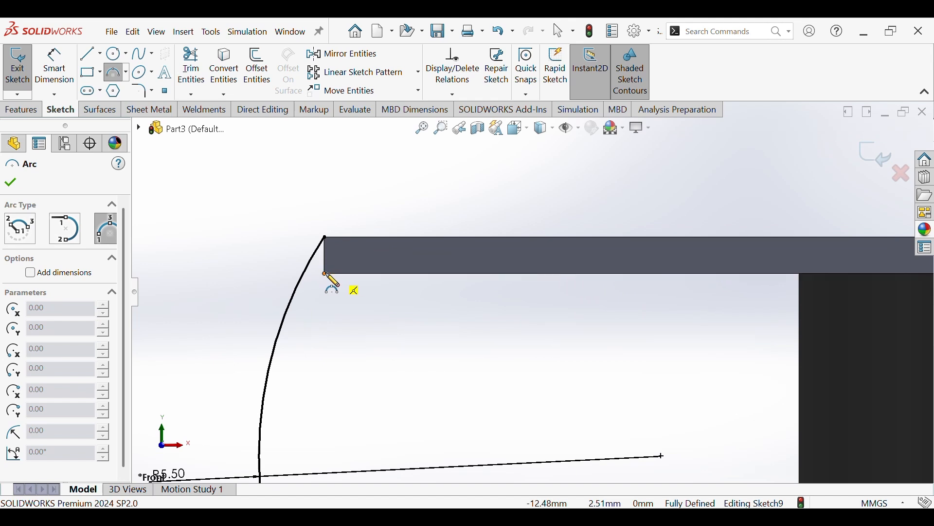
pyautogui.click(326, 275)
pyautogui.scroll(4, 336, 327)
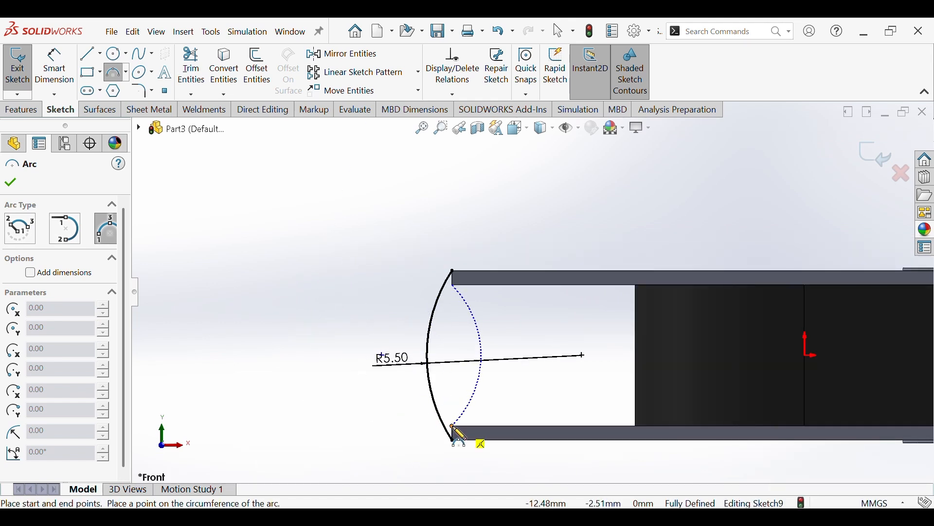
pyautogui.click(453, 421)
pyautogui.click(441, 381)
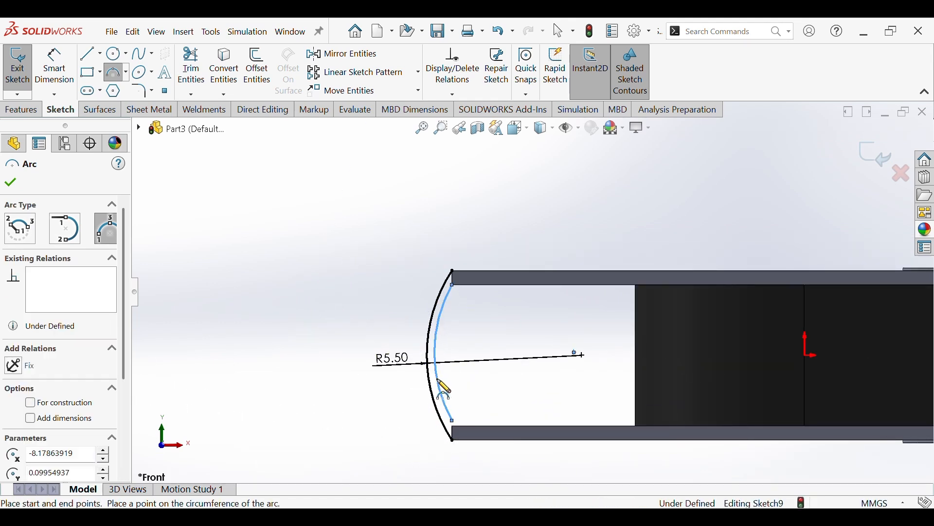
pyautogui.press('Escape')
# - Try to make the inner arc's lower endpoint coincident with the lower plate's inner end corner
pyautogui.scroll(-5, 466, 423)
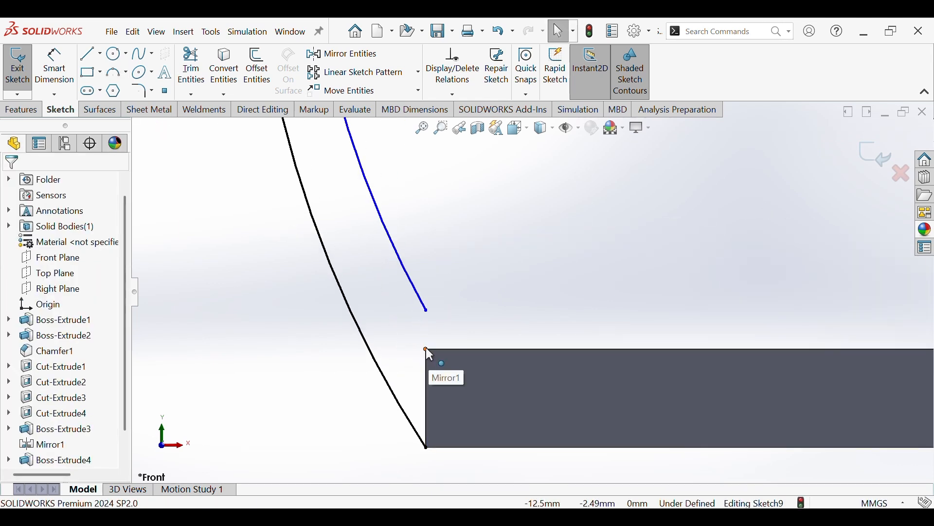
pyautogui.click(428, 310)
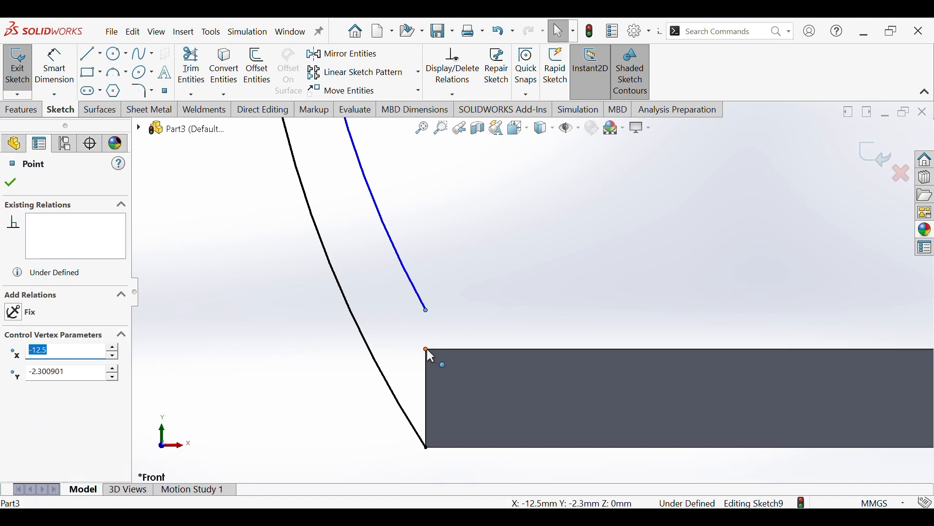
pyautogui.keyDown('ctrl'); pyautogui.click(428, 349); pyautogui.keyUp('ctrl')
pyautogui.click(498, 297)
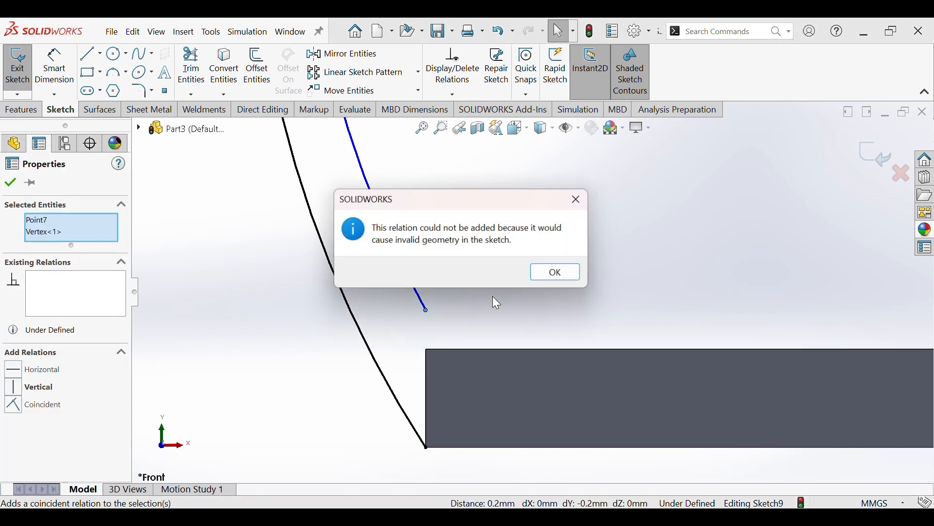
pyautogui.click(552, 271)
# - Make the inner arc's lower endpoint coincident with the lower plate's inner edge
pyautogui.click(438, 349)
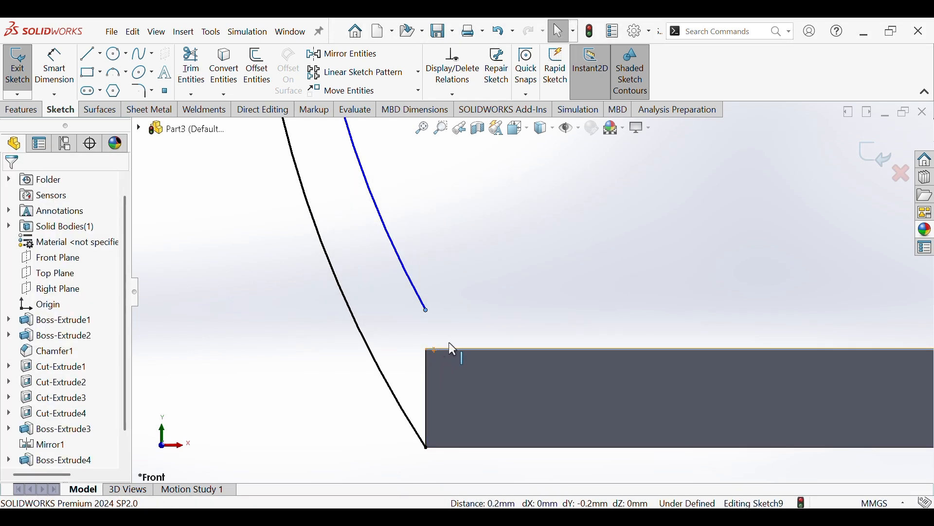
pyautogui.keyDown('ctrl'); pyautogui.click(427, 310); pyautogui.keyUp('ctrl')
pyautogui.click(494, 306)
pyautogui.click(453, 282)
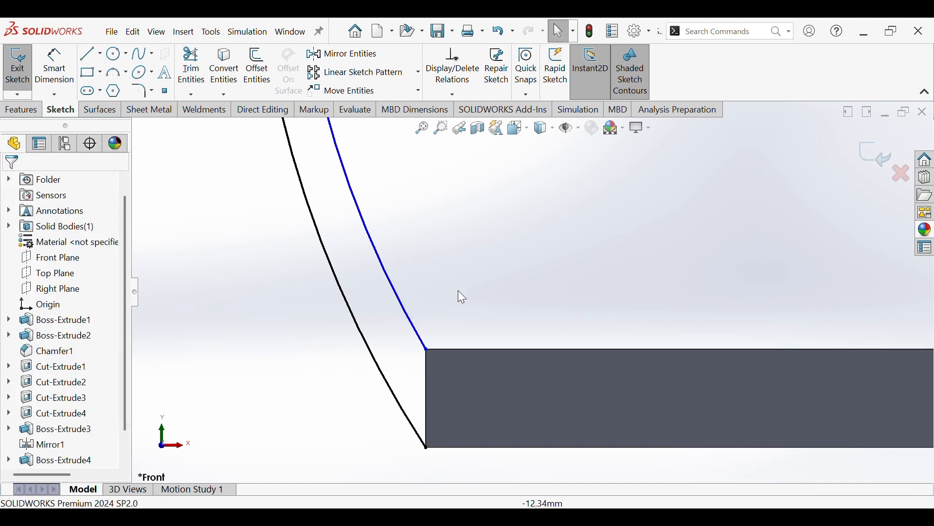
# - Set the outer arc's radius to 4.5 mm
pyautogui.scroll(-3, 459, 295)
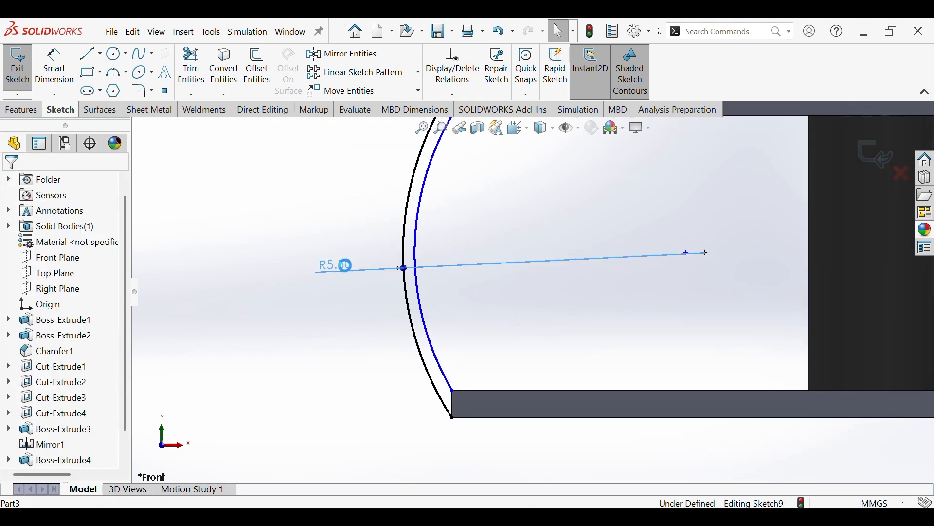
pyautogui.doubleClick(340, 267)
pyautogui.write('4.5')
pyautogui.press('Return')
pyautogui.click(533, 324)
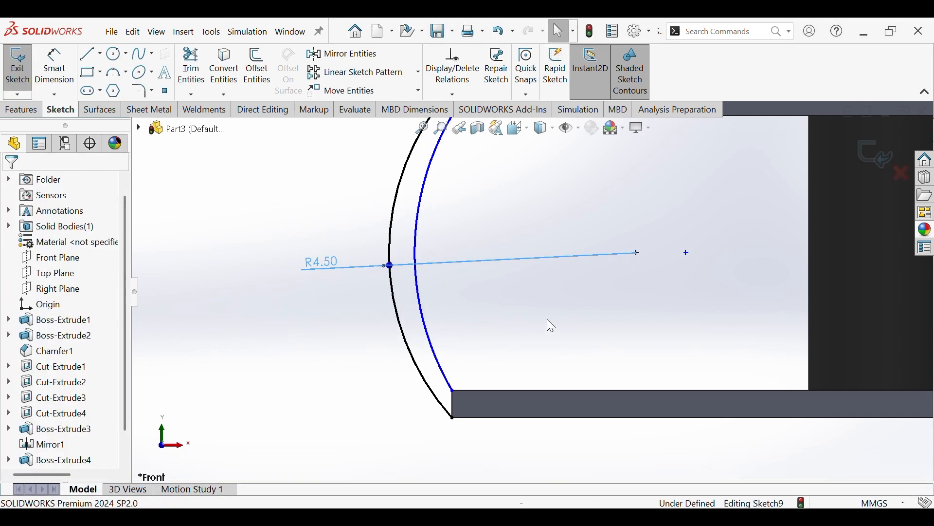
# - Make the centre points of the inner and outer arcs coincident
pyautogui.scroll(4, 541, 322)
pyautogui.keyDown('ctrl'); pyautogui.moveTo(542, 327); pyautogui.dragTo(504, 385, button='middle'); pyautogui.keyUp('ctrl')
pyautogui.click(523, 339)
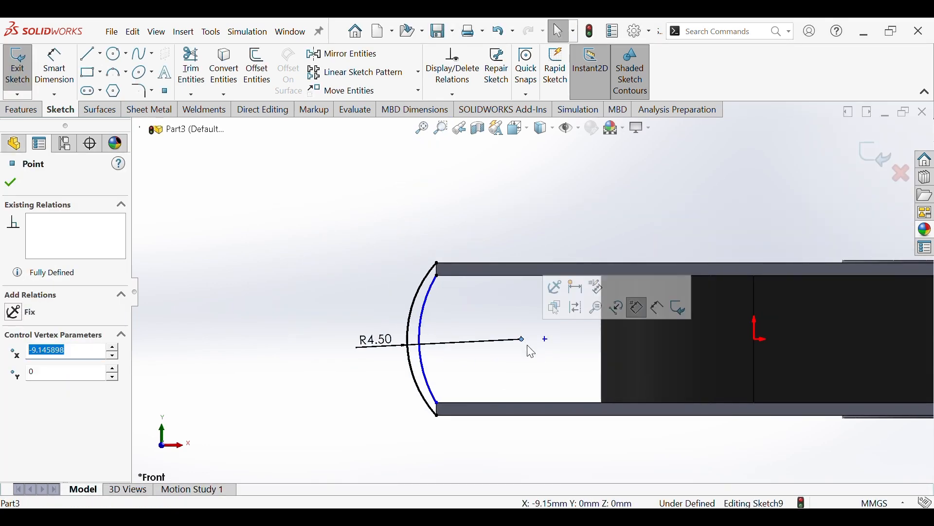
pyautogui.keyDown('ctrl'); pyautogui.click(545, 339); pyautogui.keyUp('ctrl')
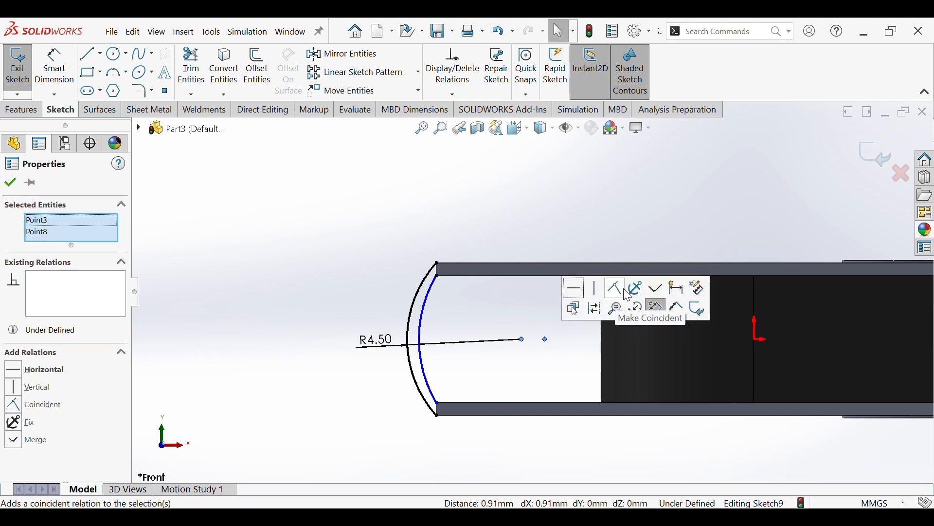
pyautogui.click(616, 288)
pyautogui.click(538, 372)
# - Sketch a vertical line along the upper plate's end, joining the upper endpoints of the two arcs
pyautogui.scroll(-3, 469, 263)
pyautogui.scroll(-4, 433, 268)
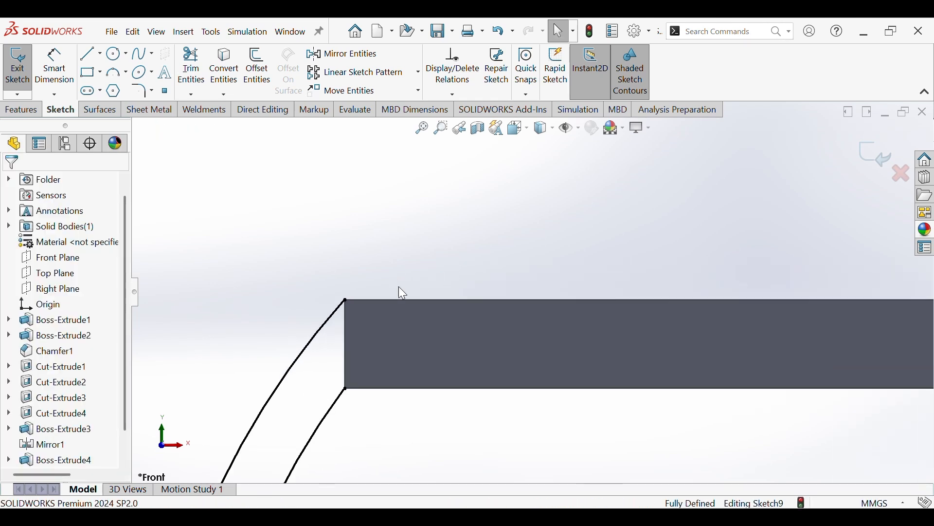
pyautogui.click(87, 58)
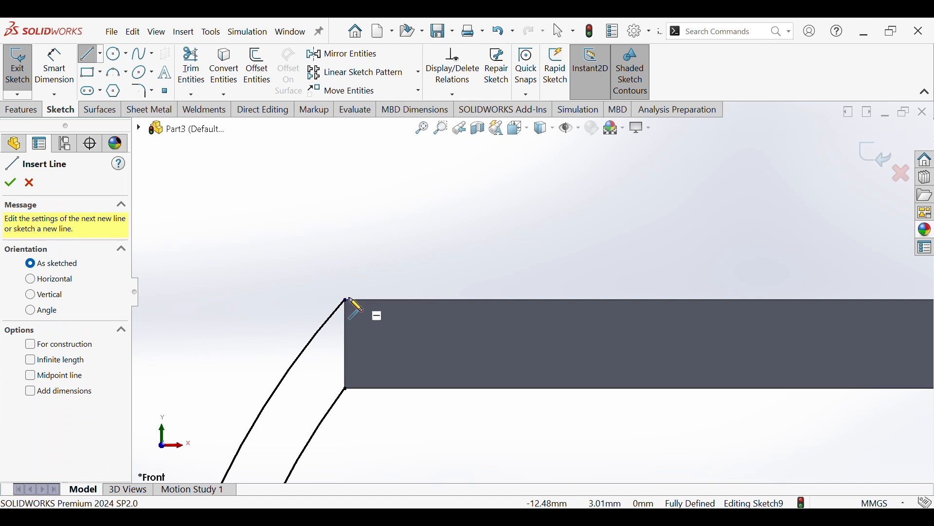
pyautogui.click(346, 302)
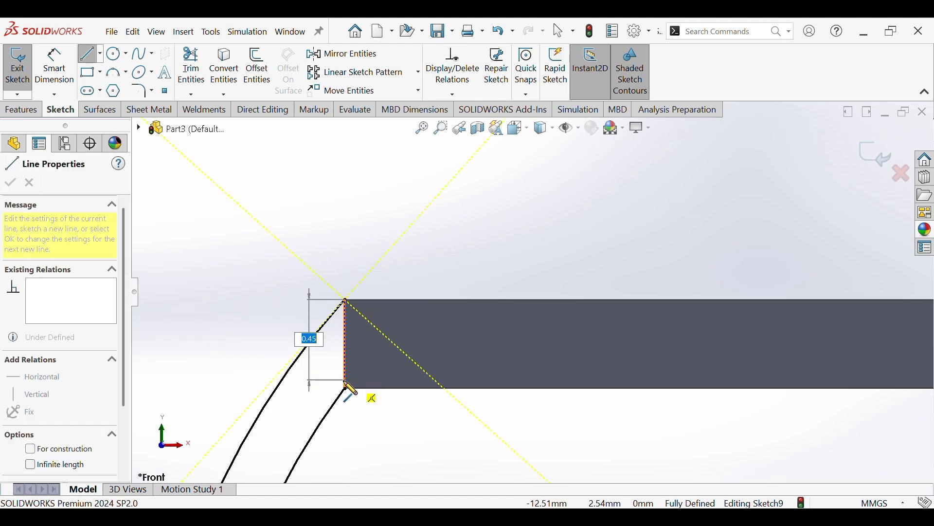
pyautogui.click(346, 390)
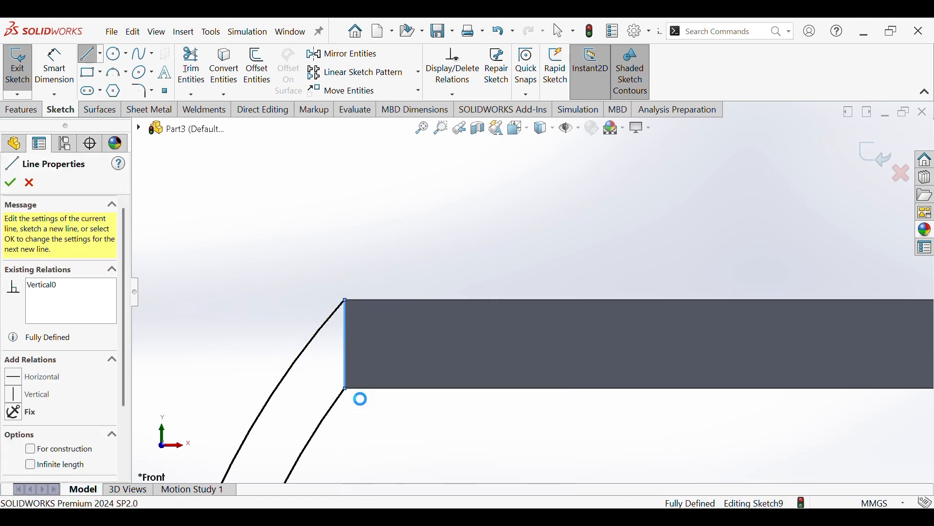
pyautogui.press('Escape')
# - Close the curved profile with a vertical line along the lower plate's end, joining the arcs' lower endpoints
pyautogui.scroll(3, 364, 402)
pyautogui.click(89, 59)
pyautogui.scroll(5, 445, 326)
pyautogui.scroll(-5, 437, 398)
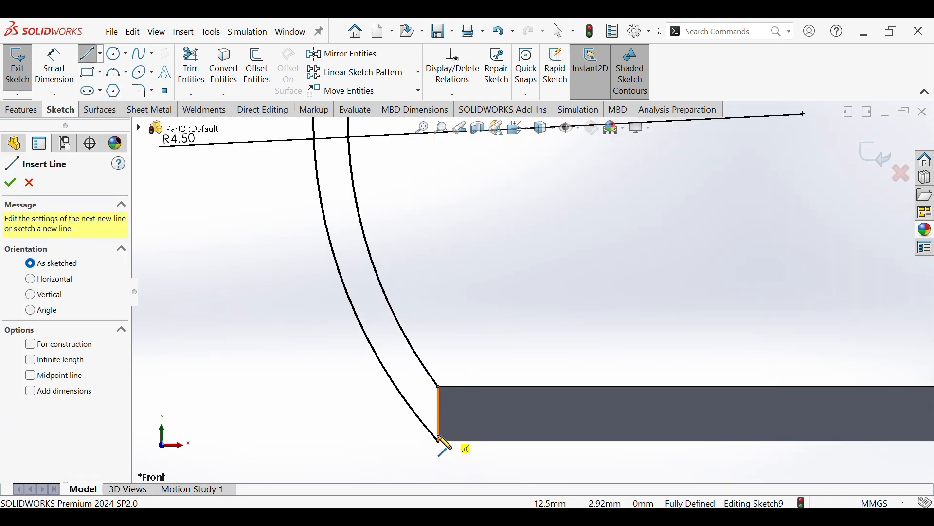
pyautogui.click(440, 442)
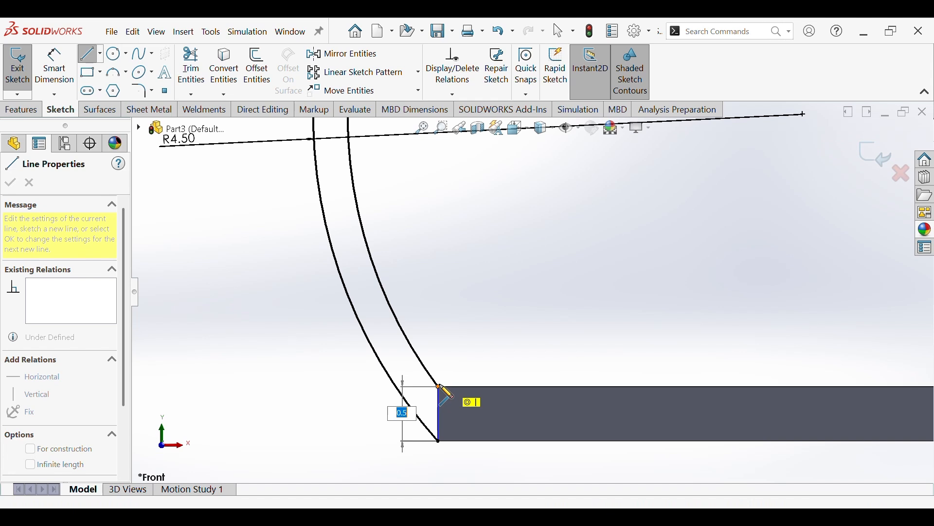
pyautogui.click(440, 387)
pyautogui.press('Escape')
pyautogui.scroll(1, 467, 394)
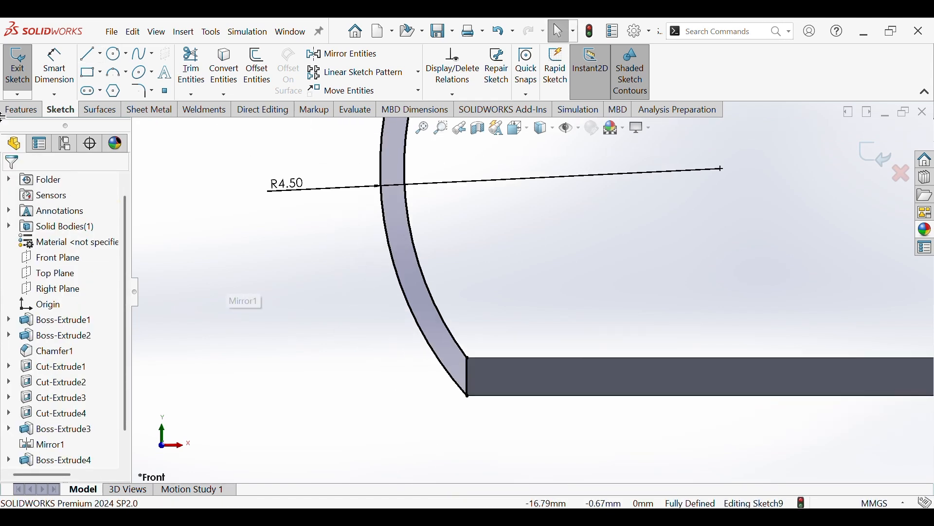
# - Extrude the closed arc profile Up To Surface, ending at the upper plate's long side face, with merged result
pyautogui.click(19, 110)
pyautogui.click(24, 90)
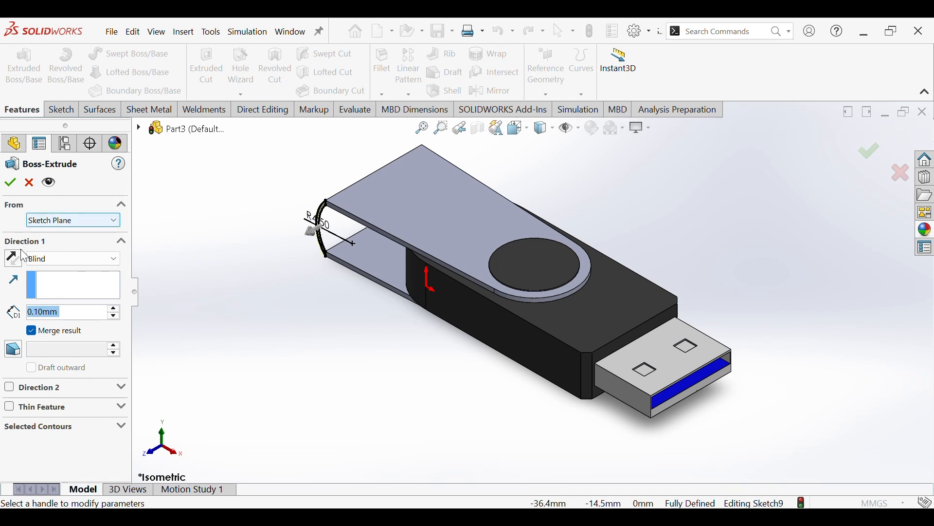
pyautogui.click(57, 263)
pyautogui.click(62, 305)
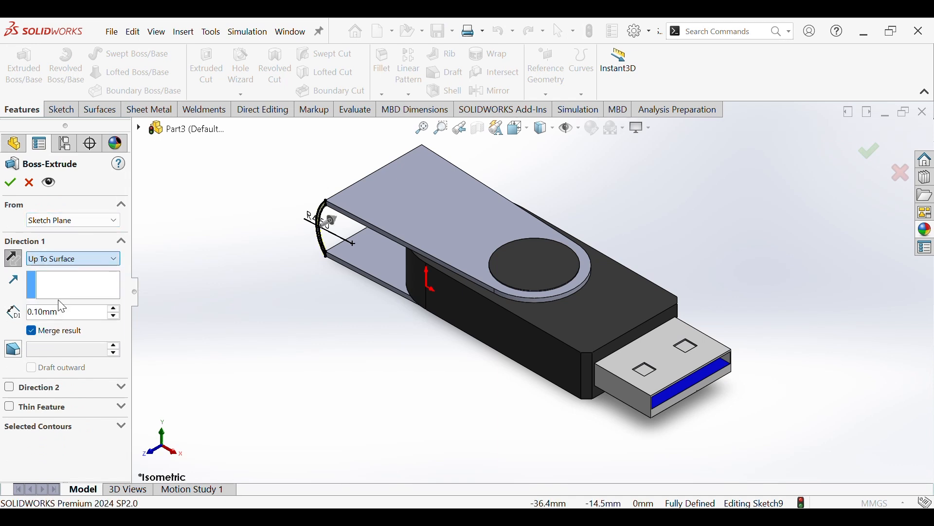
pyautogui.moveTo(396, 208); pyautogui.dragTo(580, 346, button='middle')
pyautogui.scroll(-5, 581, 347)
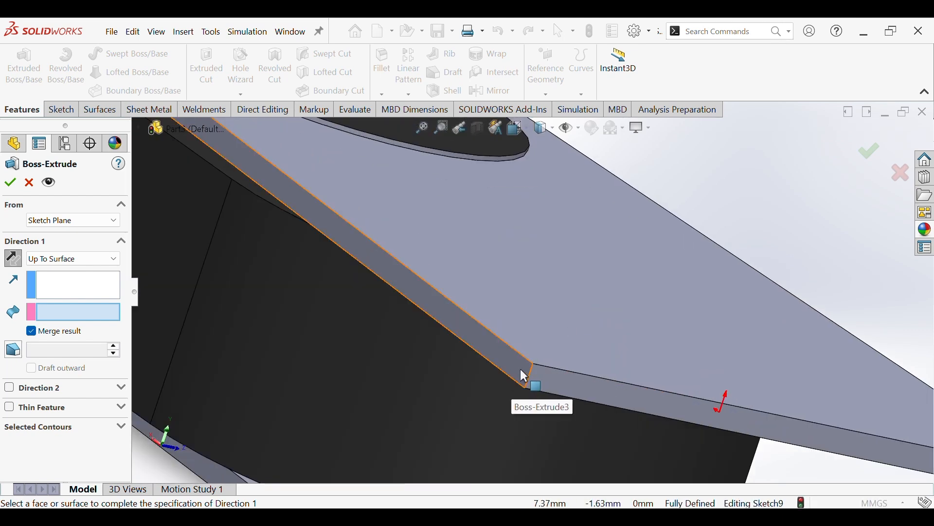
pyautogui.click(520, 368)
pyautogui.scroll(3, 521, 370)
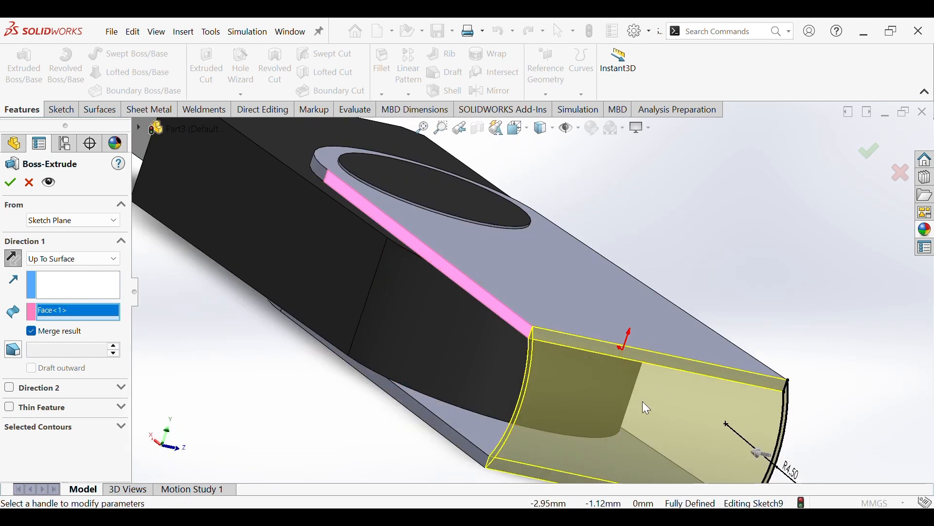
pyautogui.click(10, 183)
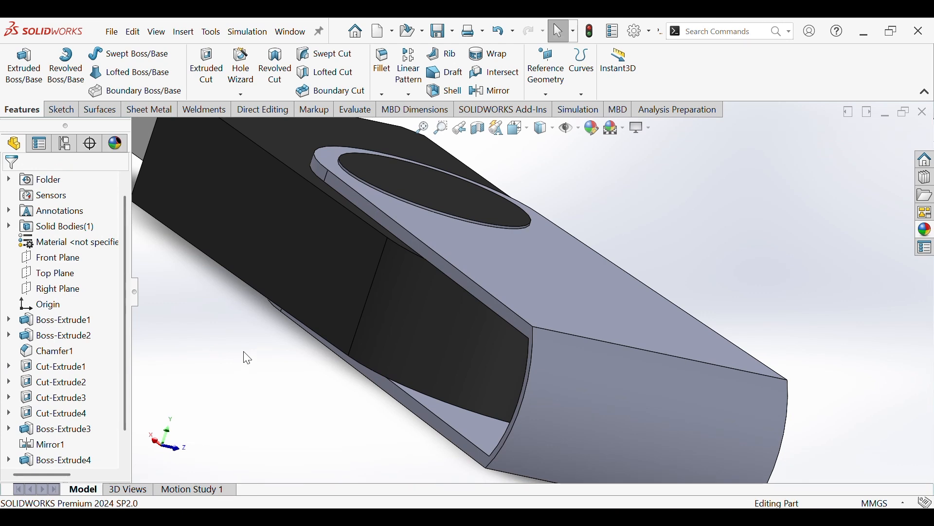
pyautogui.hotkey('ctrl', '7')
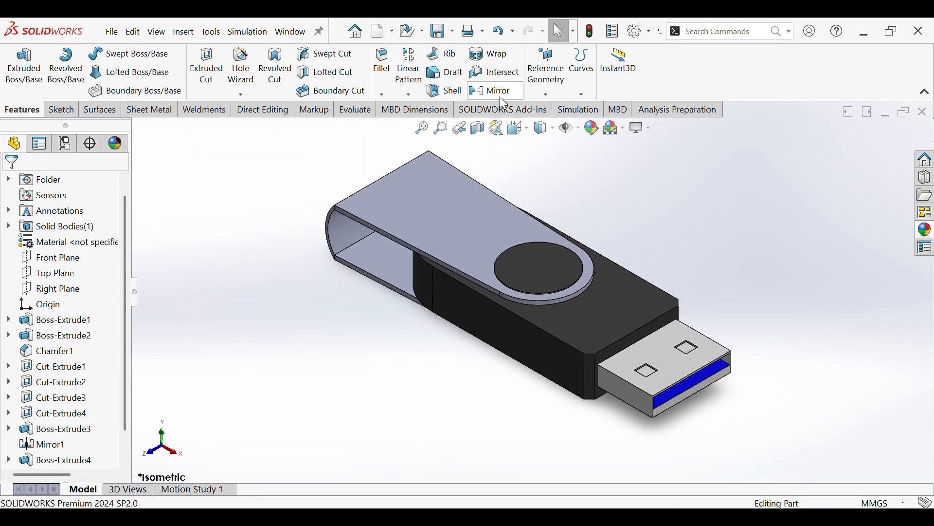
# - Fillet the four inner and outer edges where the curved end meets the upper and lower plates
pyautogui.click(383, 94)
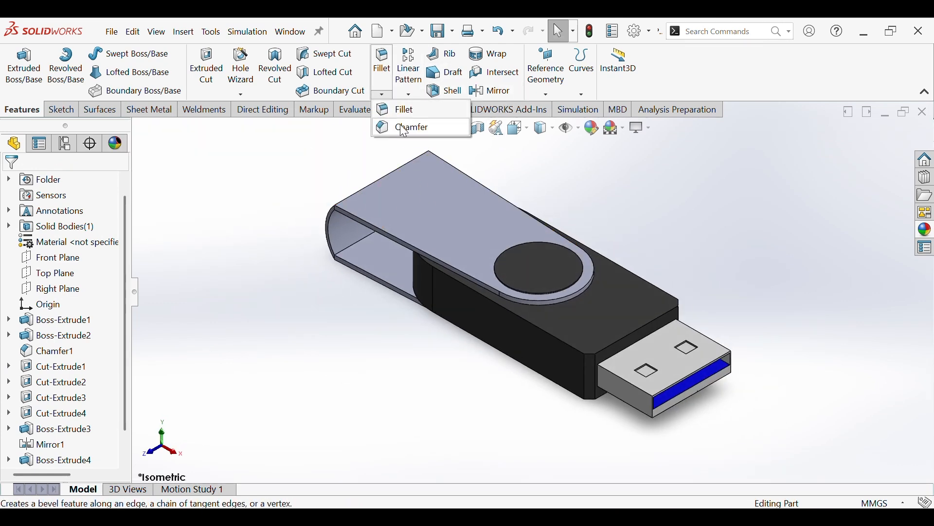
pyautogui.click(405, 109)
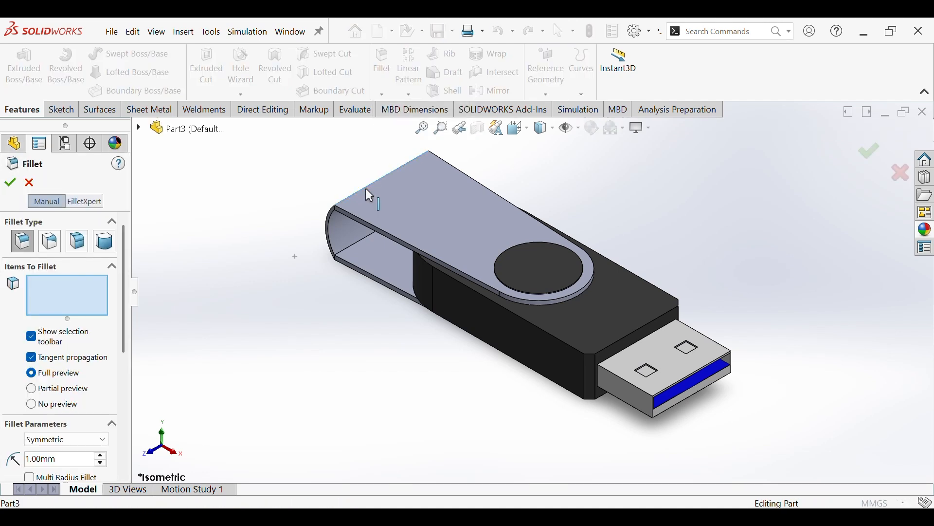
pyautogui.click(366, 189)
pyautogui.click(343, 251)
pyautogui.moveTo(343, 250); pyautogui.dragTo(357, 165, button='middle')
pyautogui.scroll(-2, 341, 245)
pyautogui.scroll(-3, 345, 253)
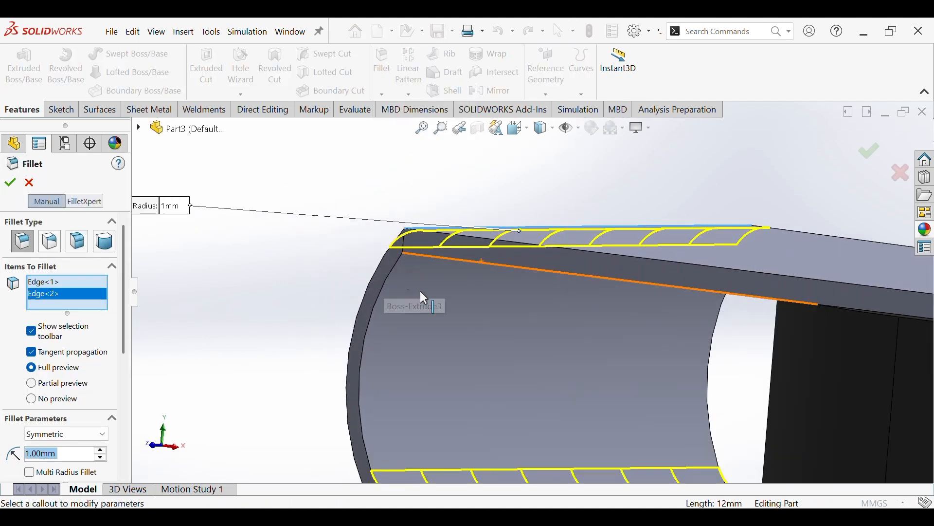
pyautogui.click(420, 254)
pyautogui.moveTo(479, 398); pyautogui.dragTo(539, 415, button='middle')
pyautogui.scroll(-4, 459, 406)
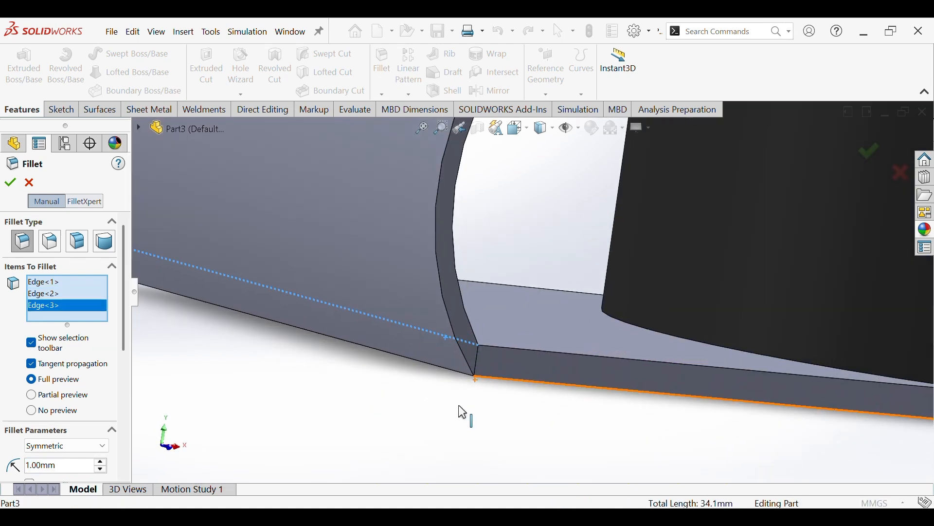
pyautogui.click(461, 378)
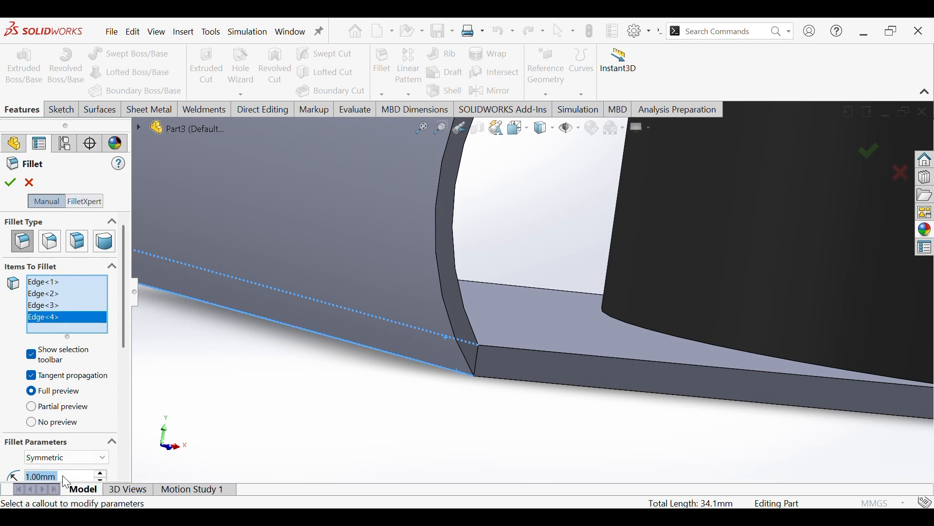
pyautogui.write('0.')
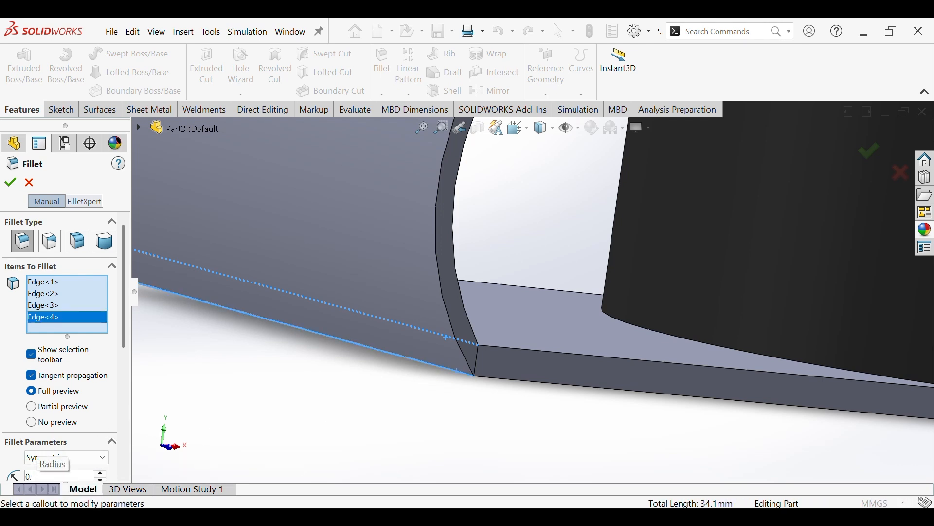
pyautogui.press('Return')
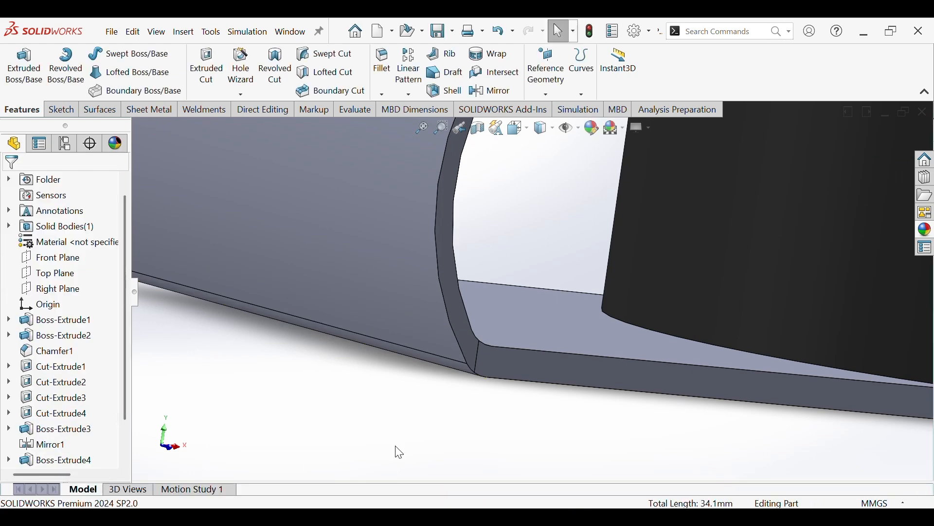
pyautogui.hotkey('ctrl', '7')
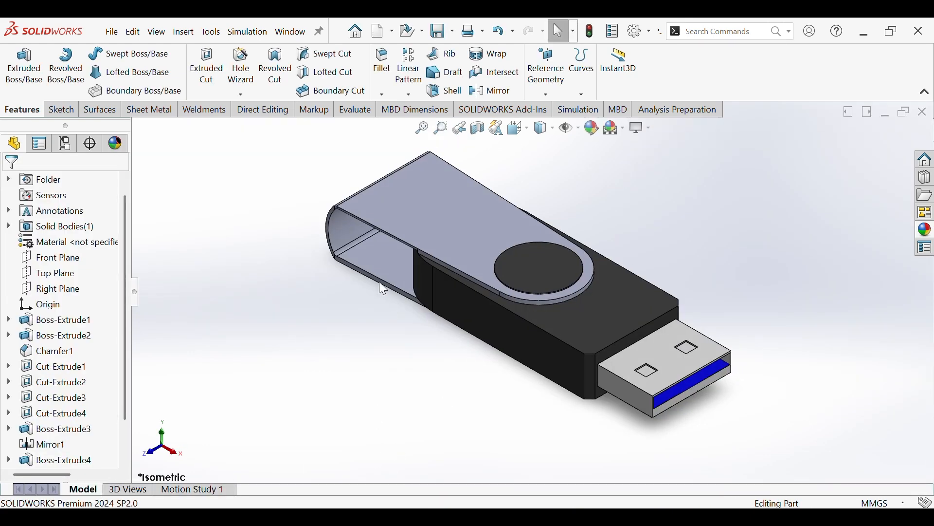
# - Colour the outer flat face of the cover's upper plate white
pyautogui.scroll(-5, 380, 185)
pyautogui.rightClick(508, 201)
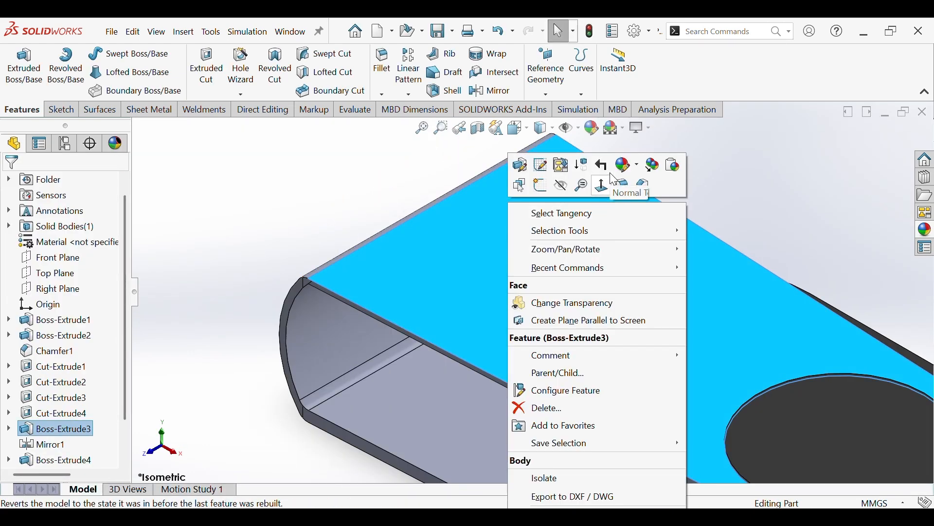
pyautogui.click(628, 165)
pyautogui.click(636, 200)
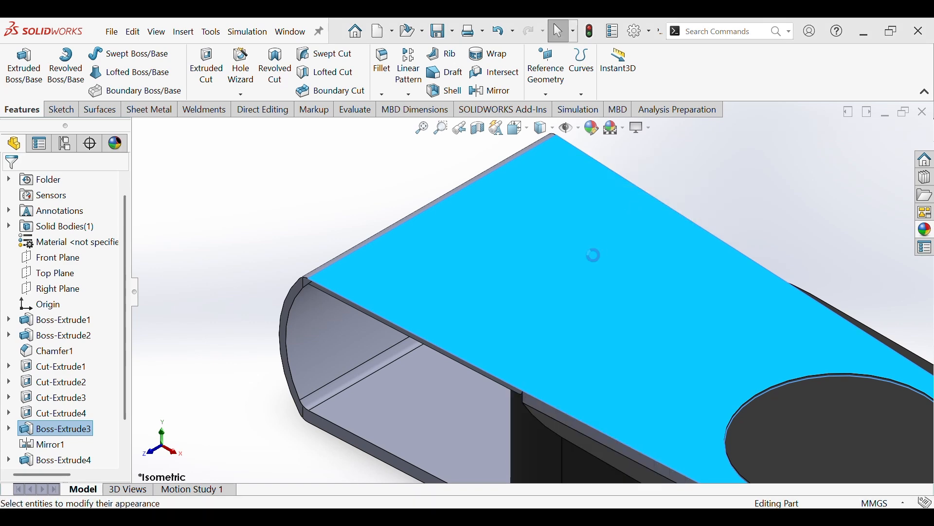
pyautogui.scroll(6, 562, 278)
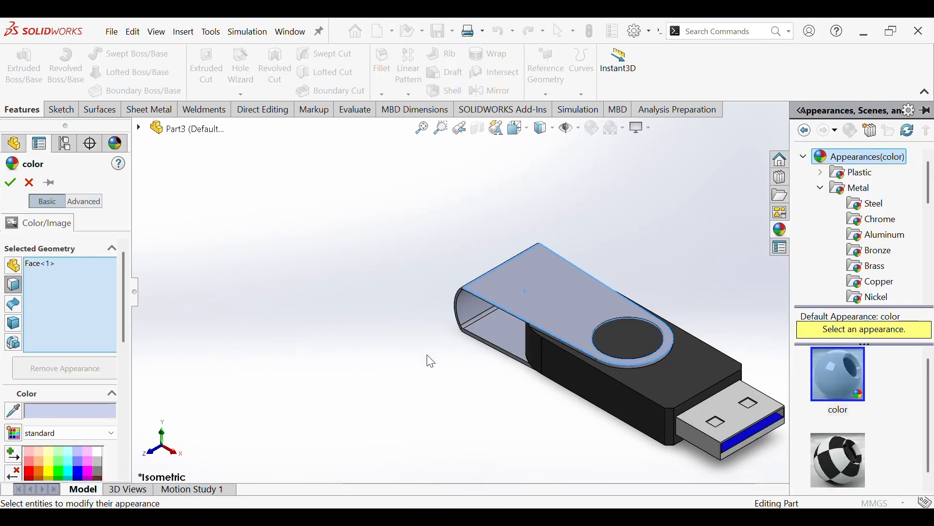
pyautogui.click(97, 452)
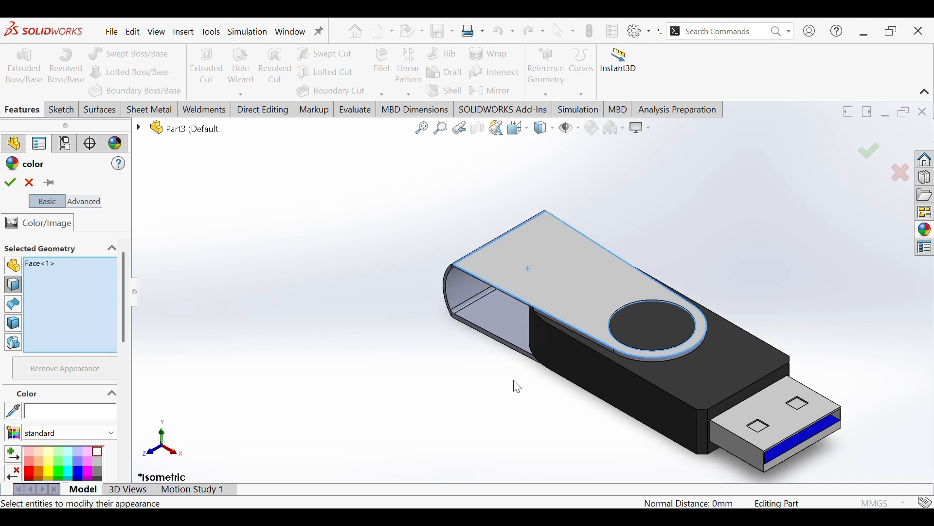
# - Extend the white colour to the upper plate's rounded rim and side, the lower plate's side and inner face, its inner fillet, and the curved end
pyautogui.scroll(-3, 628, 316)
pyautogui.scroll(-3, 679, 291)
pyautogui.click(763, 314)
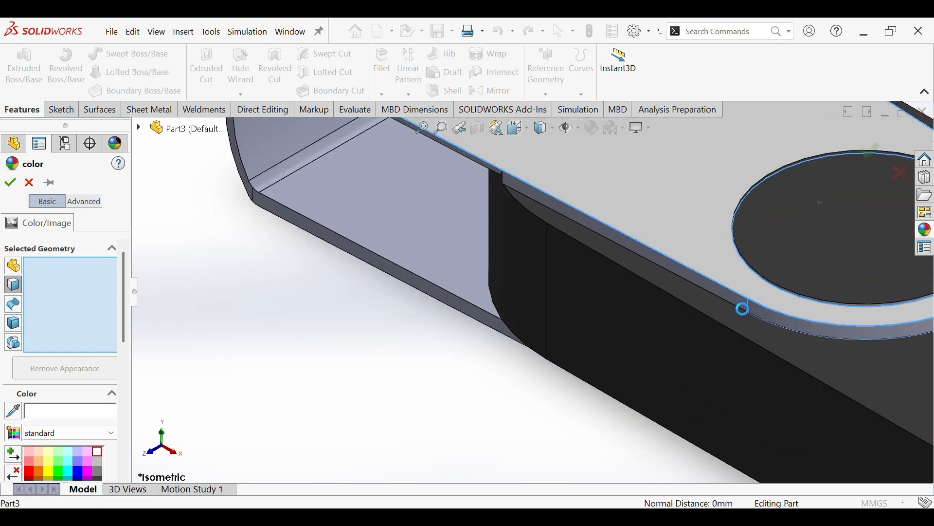
pyautogui.click(735, 299)
pyautogui.click(487, 322)
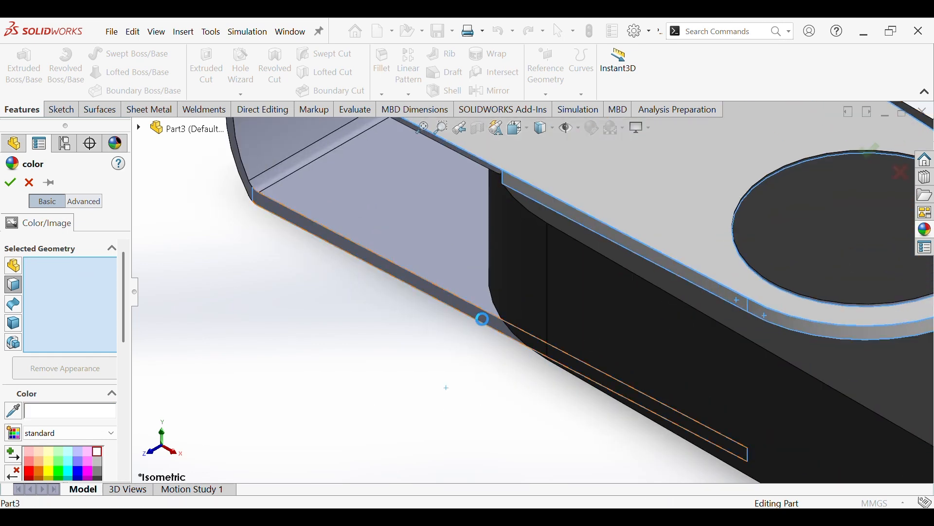
pyautogui.click(454, 267)
pyautogui.click(283, 177)
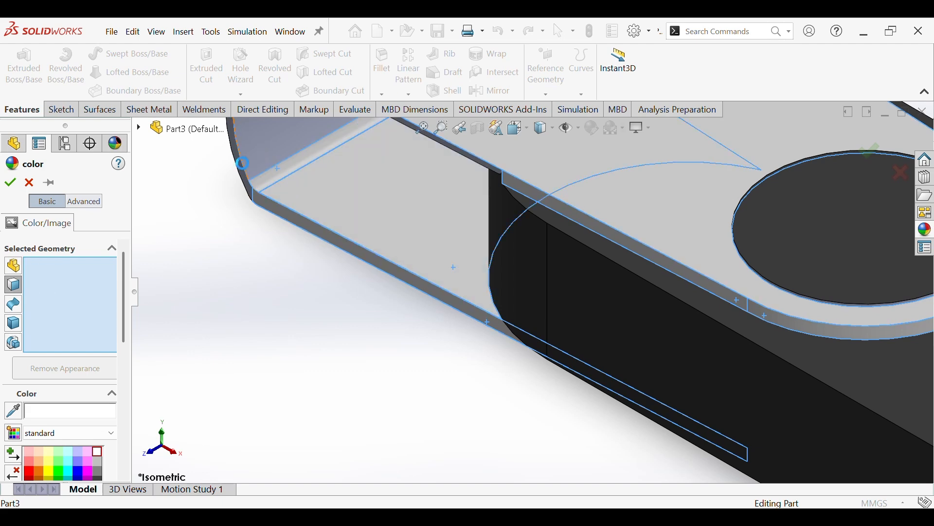
pyautogui.click(241, 171)
pyautogui.click(240, 172)
pyautogui.scroll(5, 294, 218)
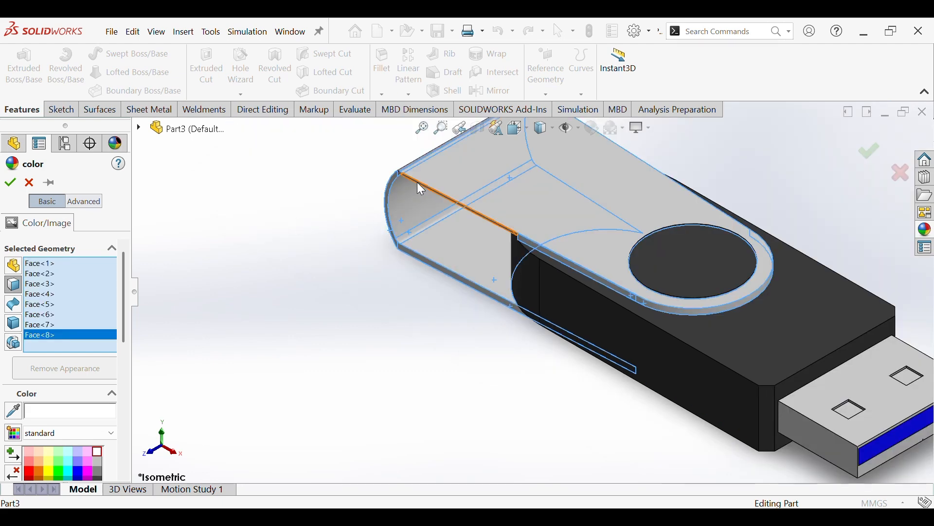
# - Extend the white colour to the outer fillet and adjoining small faces where the upper plate meets the curved end
pyautogui.scroll(-6, 440, 183)
pyautogui.click(453, 235)
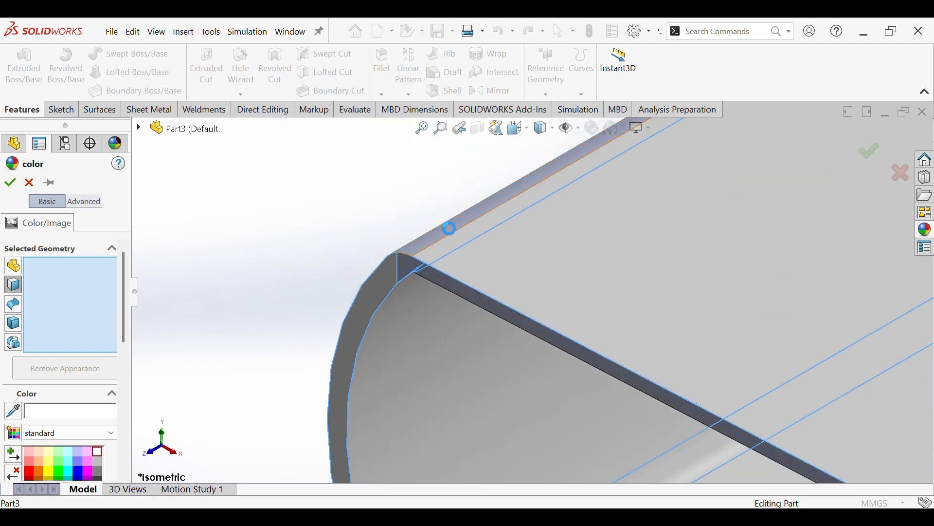
pyautogui.click(440, 285)
pyautogui.click(414, 277)
pyautogui.scroll(4, 543, 372)
# - Extend the white colour to the upper plate's long side face on the opposite side of the cover
pyautogui.moveTo(670, 390); pyautogui.dragTo(594, 435, button='middle')
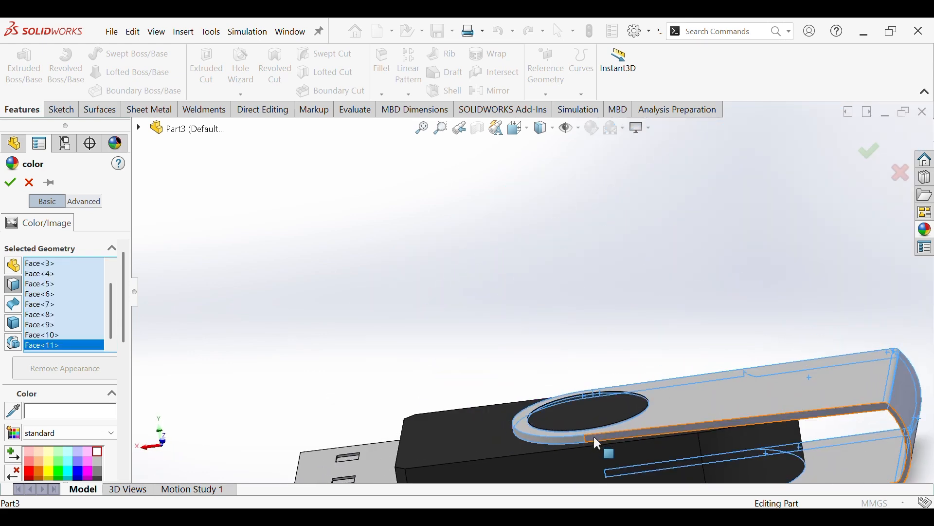
pyautogui.scroll(-5, 594, 433)
pyautogui.click(587, 401)
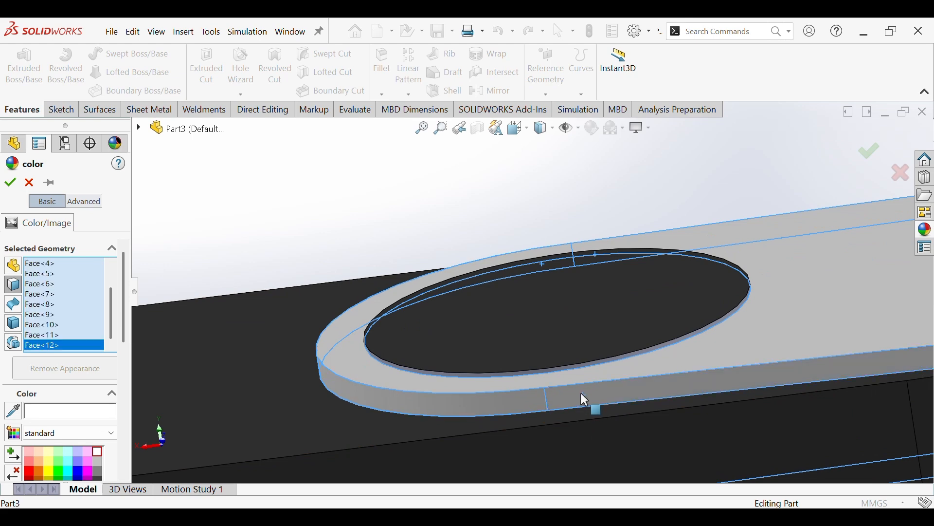
pyautogui.scroll(5, 584, 401)
pyautogui.scroll(-8, 696, 388)
pyautogui.scroll(3, 674, 361)
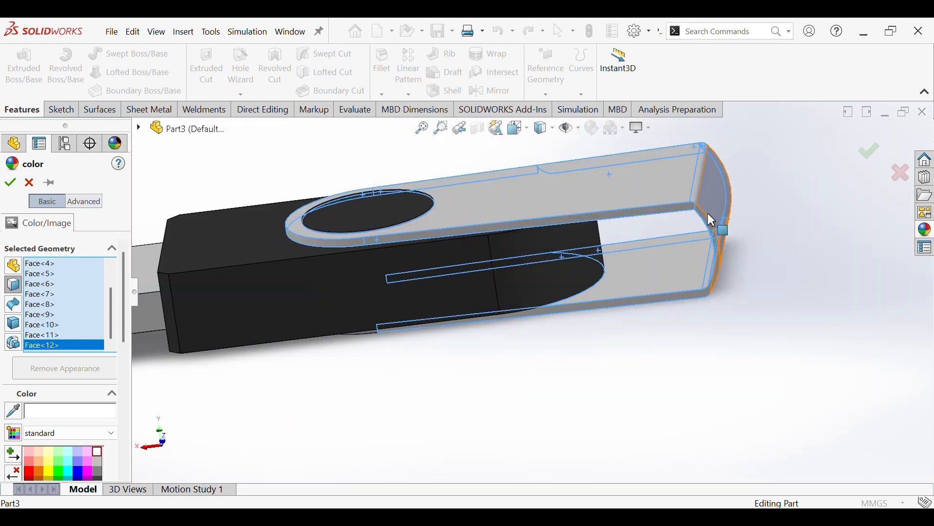
# - Extend the white colour to the remaining face near the cover's curved end and the lower plate's outer flat face, and apply the appearance
pyautogui.scroll(-5, 707, 219)
pyautogui.click(654, 238)
pyautogui.scroll(4, 657, 258)
pyautogui.moveTo(660, 266); pyautogui.dragTo(579, 303, button='middle')
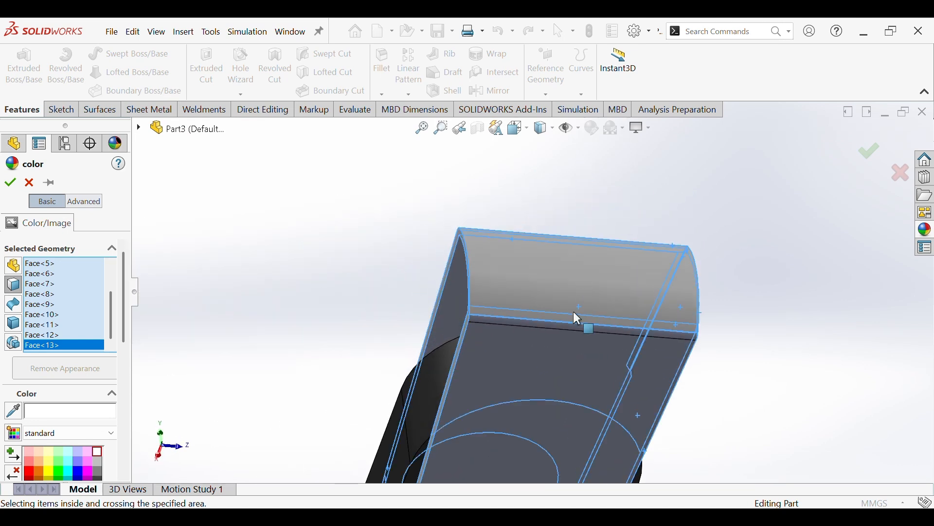
pyautogui.click(564, 364)
pyautogui.scroll(2, 567, 364)
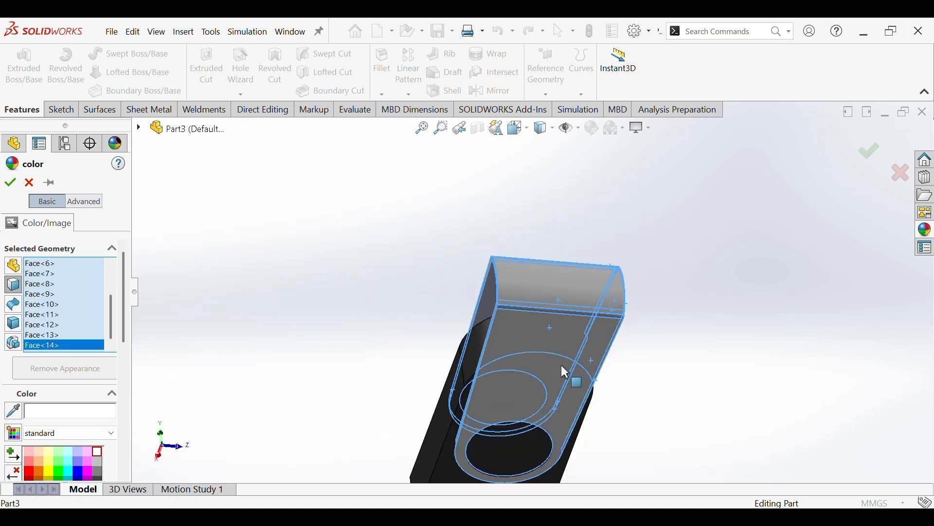
pyautogui.moveTo(564, 372); pyautogui.dragTo(482, 401, button='middle')
pyautogui.scroll(-3, 596, 338)
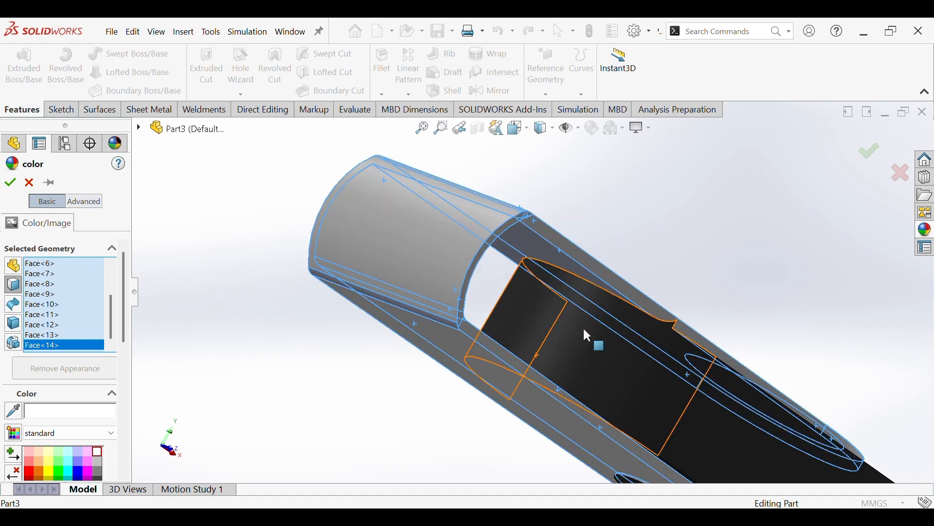
pyautogui.click(11, 183)
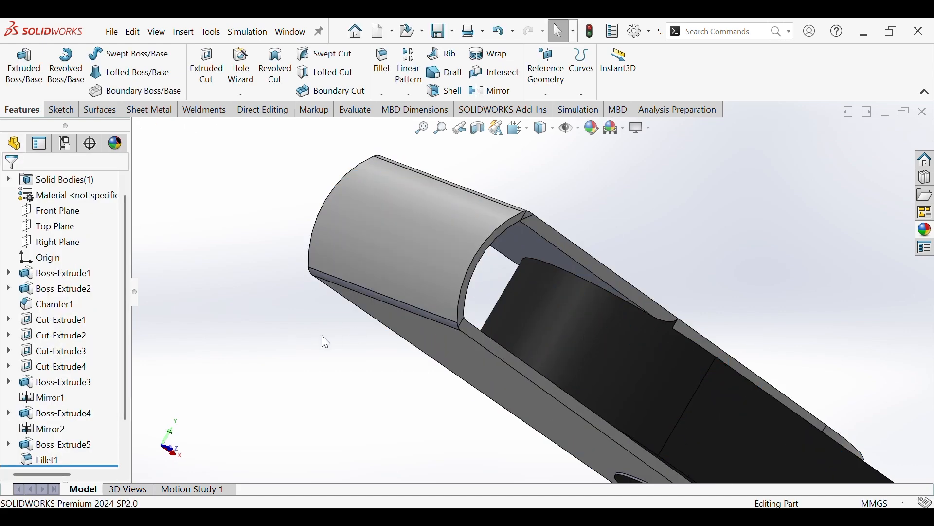
# - Examine the coloured USB stick's cover, body and plug in the isometric view and from the opposite side and underside
pyautogui.hotkey('ctrl', '7')
pyautogui.scroll(-7, 443, 243)
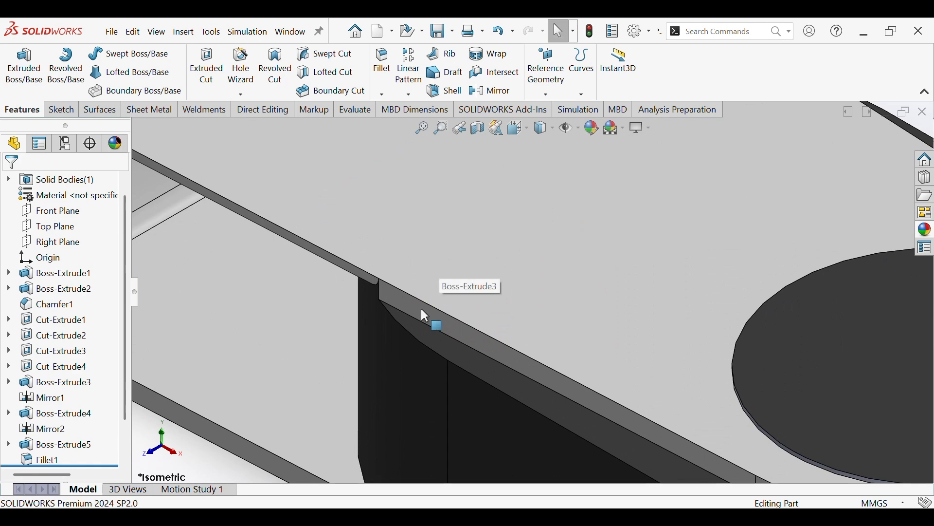
pyautogui.scroll(4, 428, 292)
pyautogui.moveTo(571, 332); pyautogui.dragTo(444, 215, button='middle')
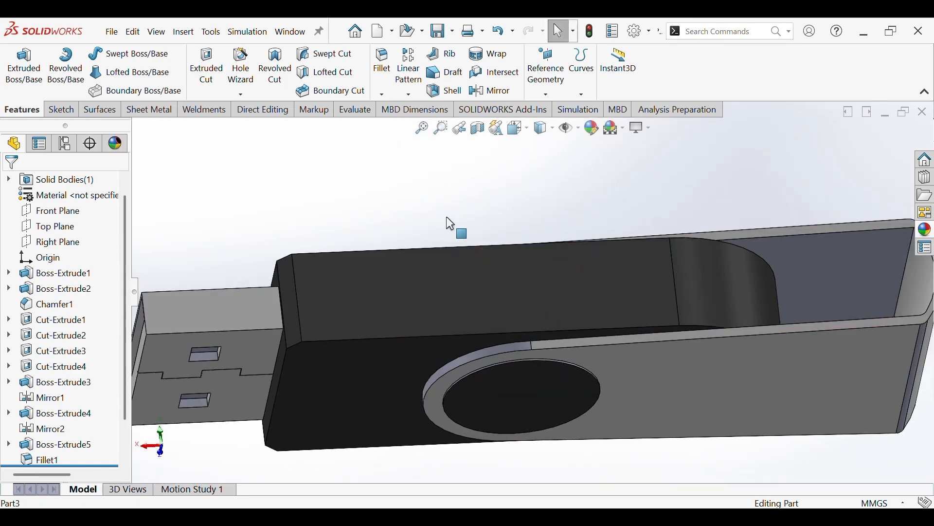
pyautogui.hotkey('ctrl', '7')
pyautogui.scroll(-3, 458, 234)
pyautogui.scroll(2, 466, 271)
pyautogui.moveTo(618, 351); pyautogui.dragTo(457, 342, button='middle')
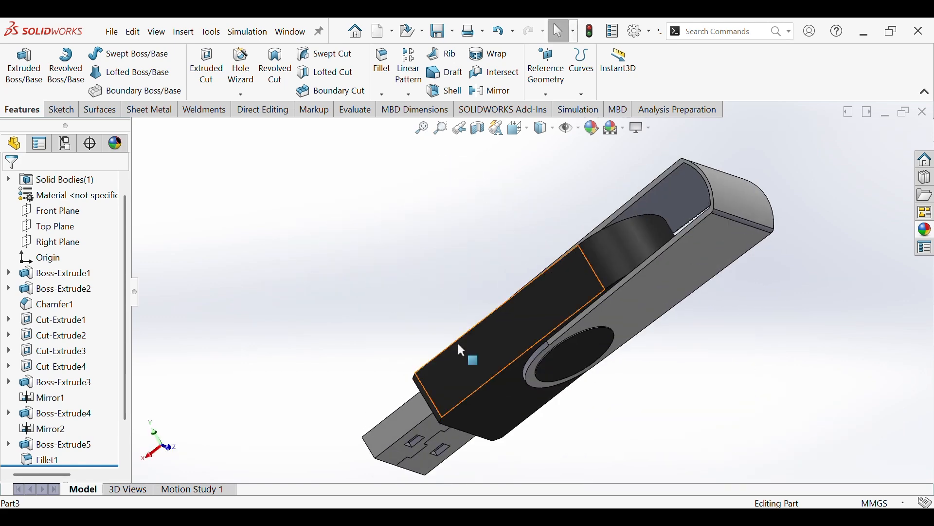
pyautogui.hotkey('ctrl', '7')
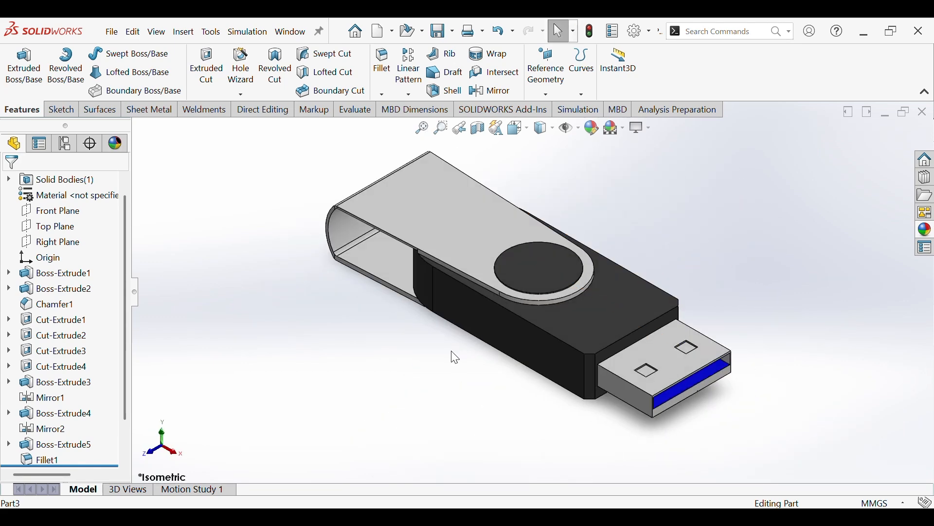
pyautogui.scroll(-2, 450, 316)
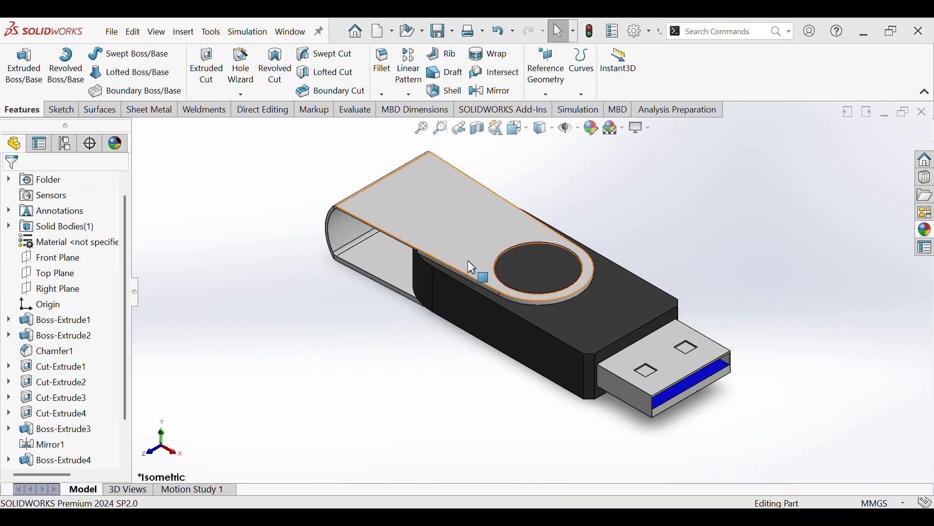
pyautogui.moveTo(469, 260); pyautogui.dragTo(395, 245, button='middle')
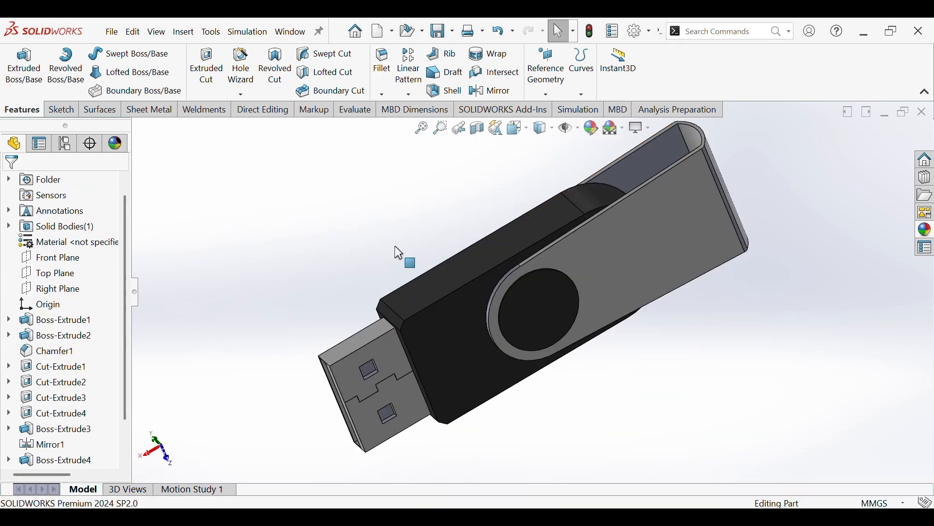